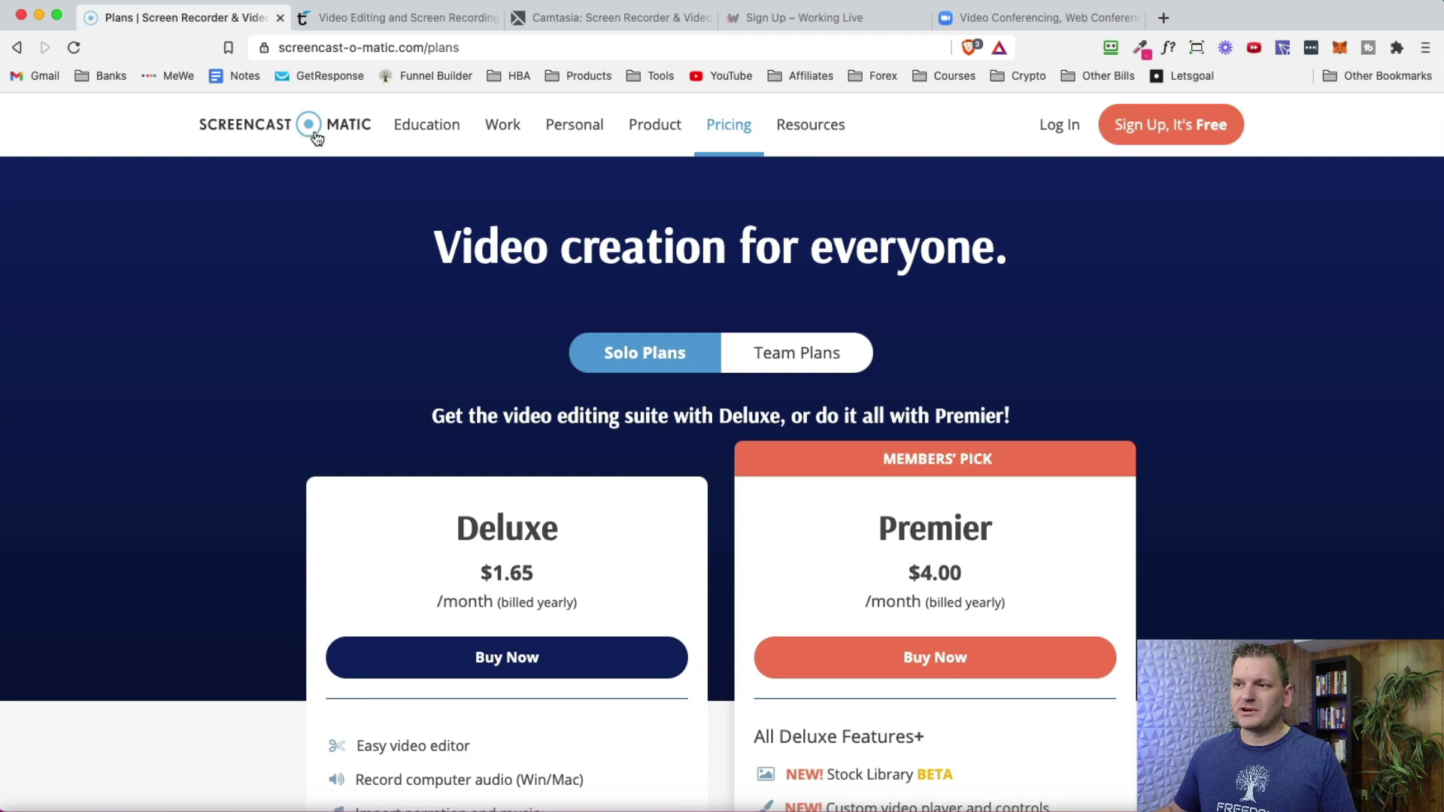
# Review the Deluxe and Premier solo plans and their features on the Screencast-O-Matic pricing page
pyautogui.scroll(-1, 310, 520)
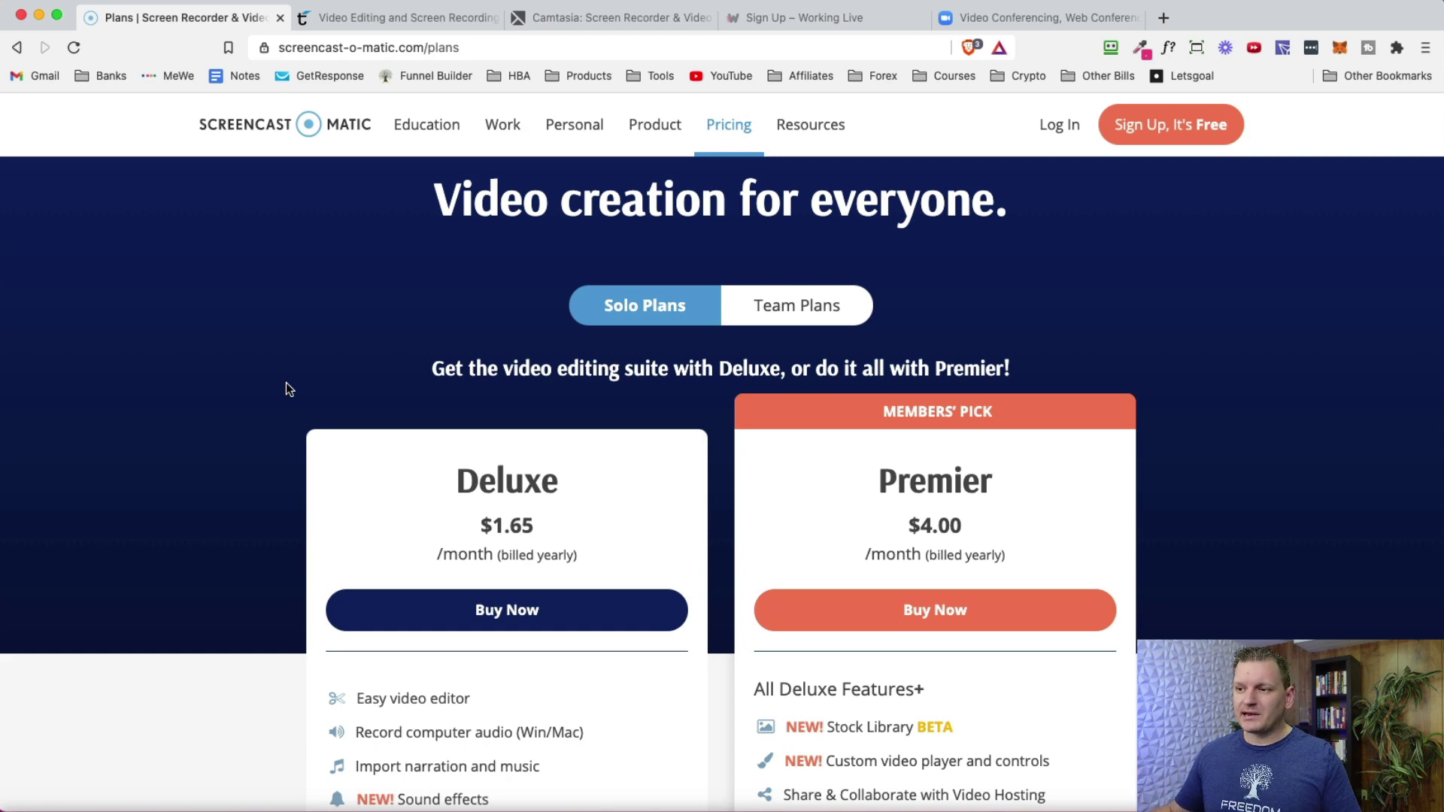
pyautogui.scroll(-5, 285, 389)
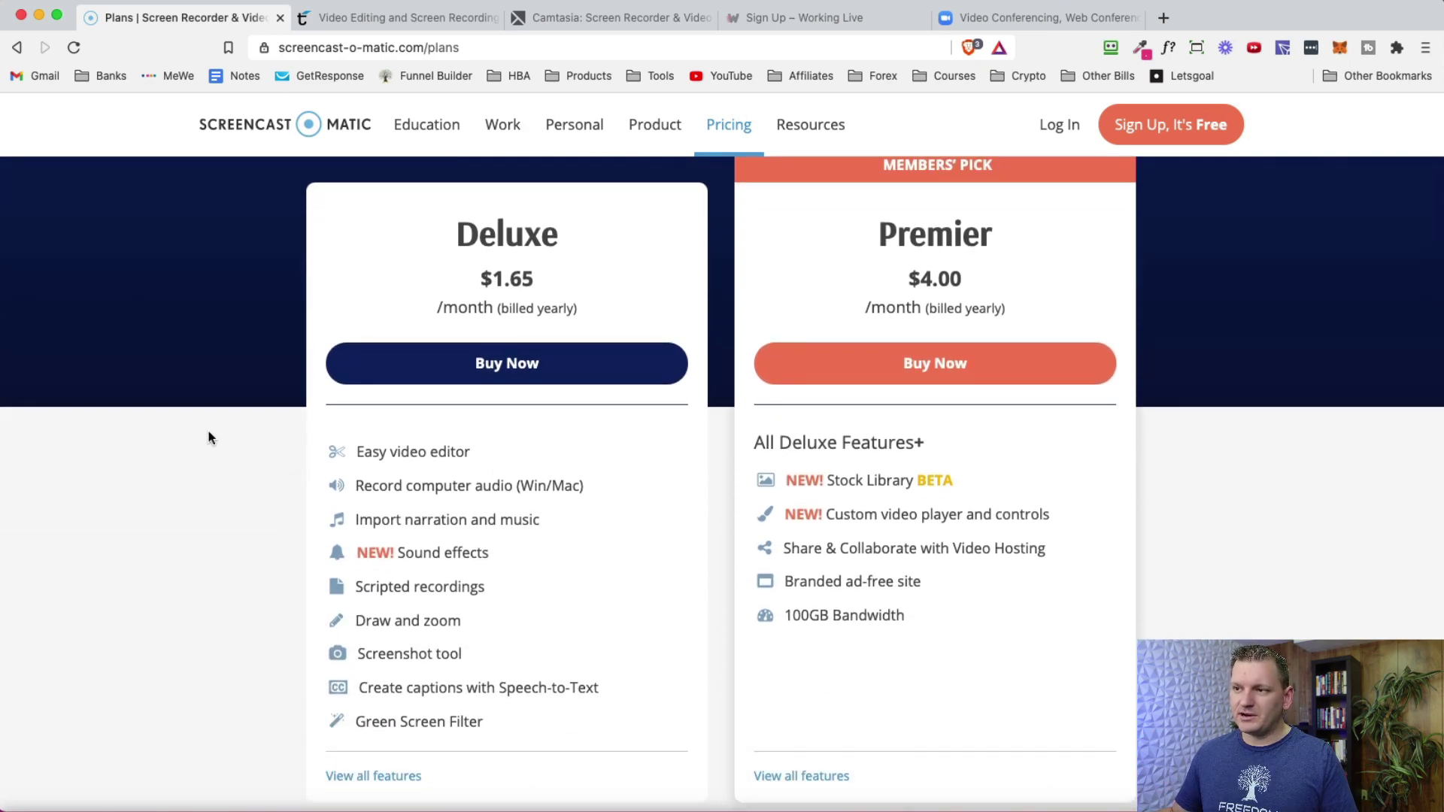
pyautogui.scroll(5, 200, 406)
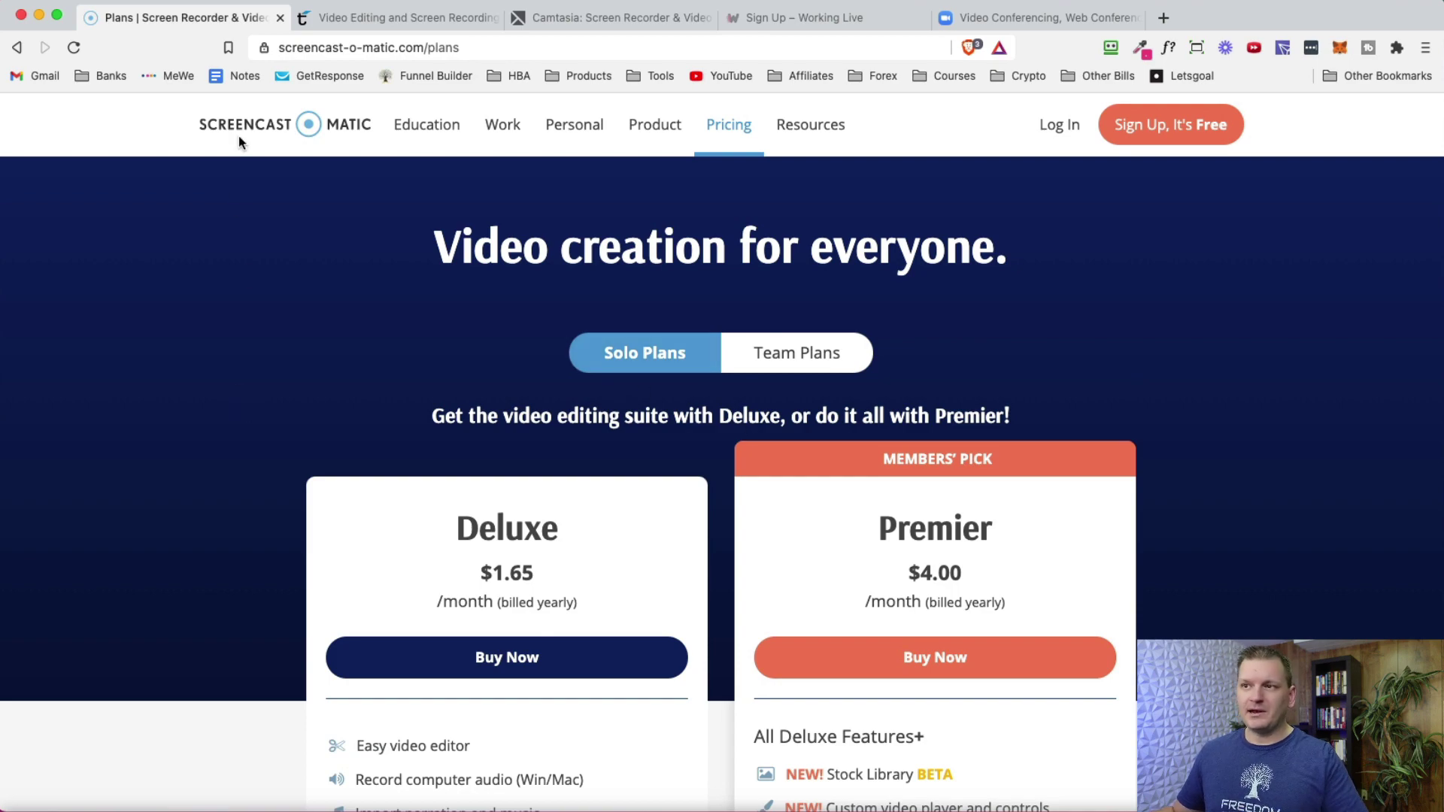
# Compare the open ScreenFlow, Camtasia and Zoom product pages with the Screencast-O-Matic plans
pyautogui.click(351, 17)
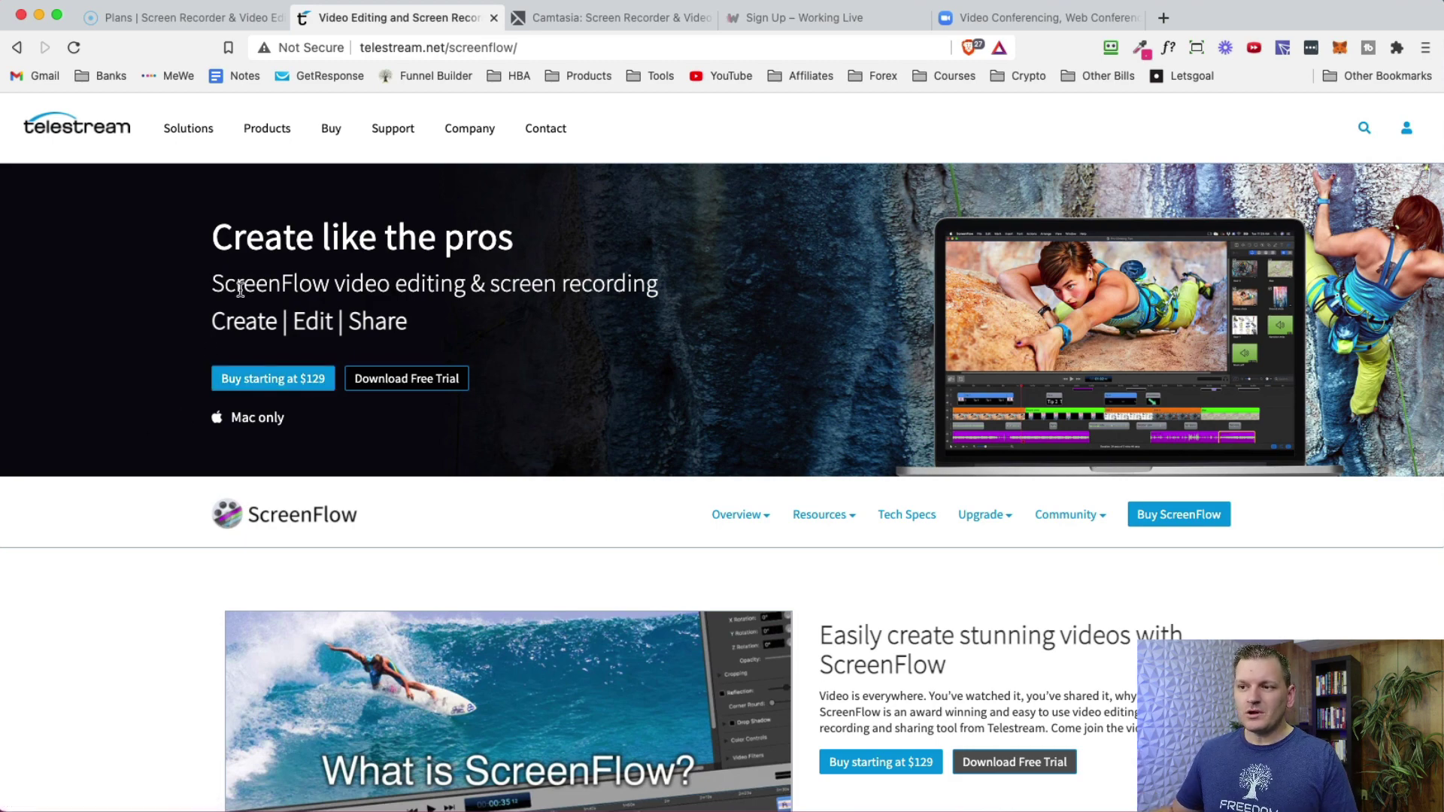
pyautogui.click(183, 20)
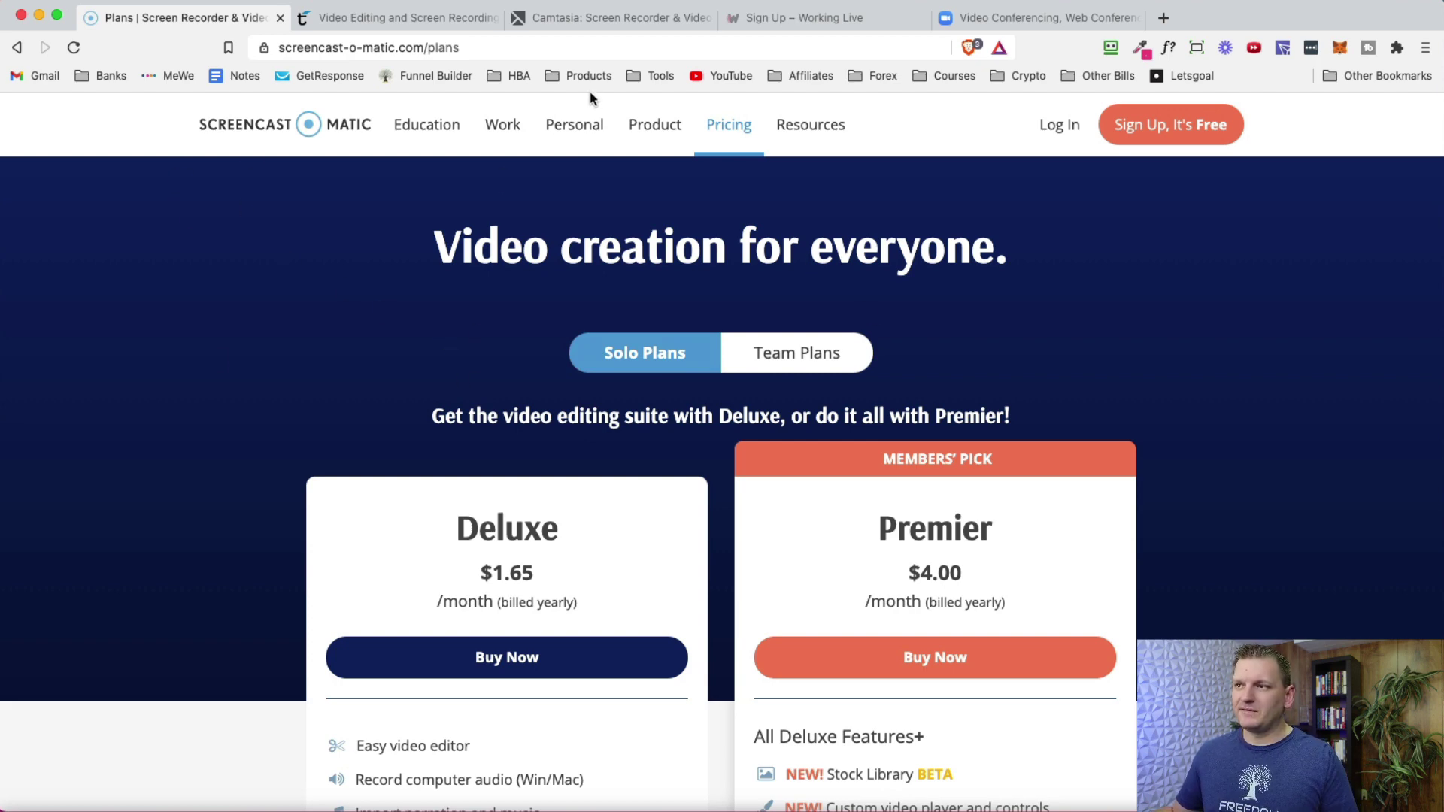
pyautogui.click(597, 19)
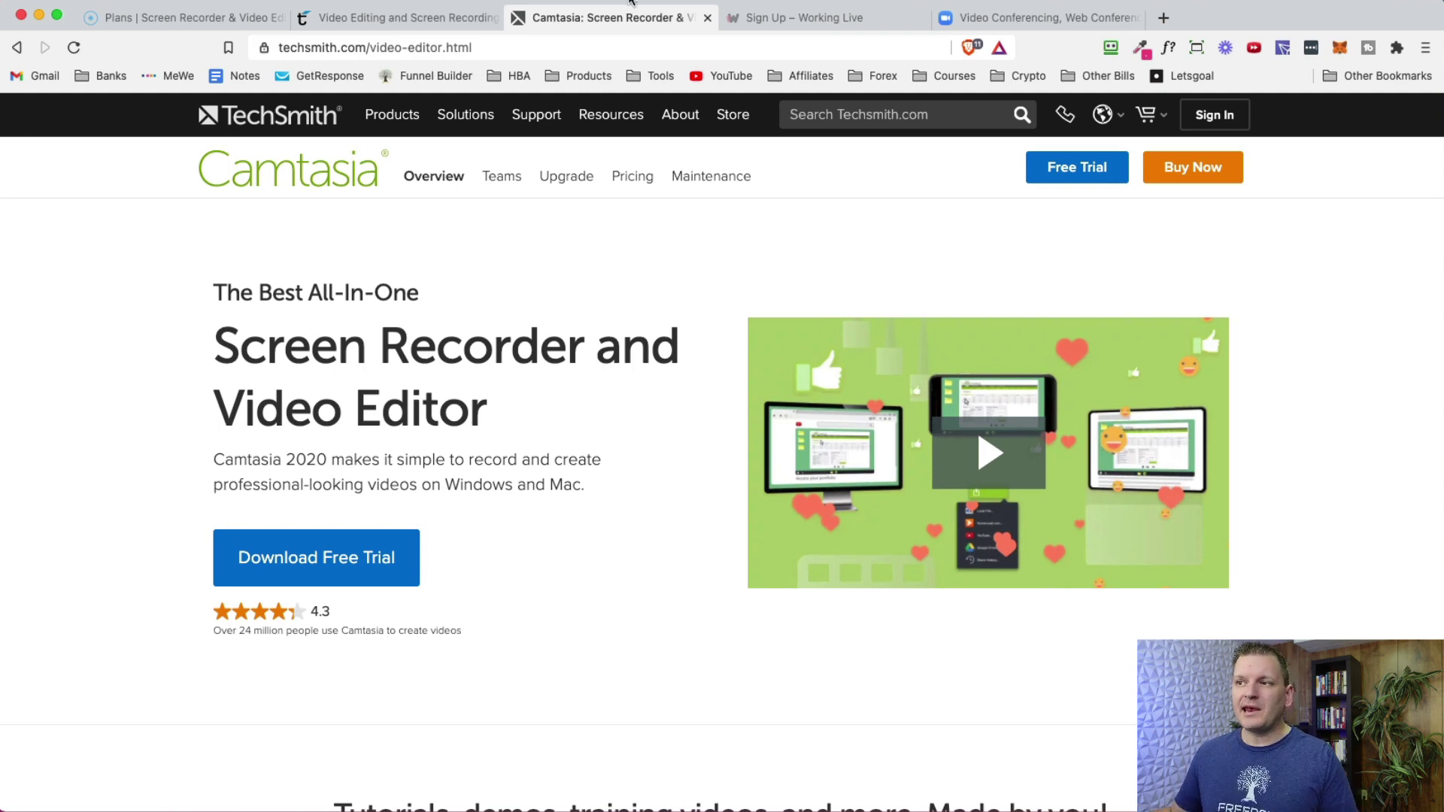
pyautogui.click(174, 20)
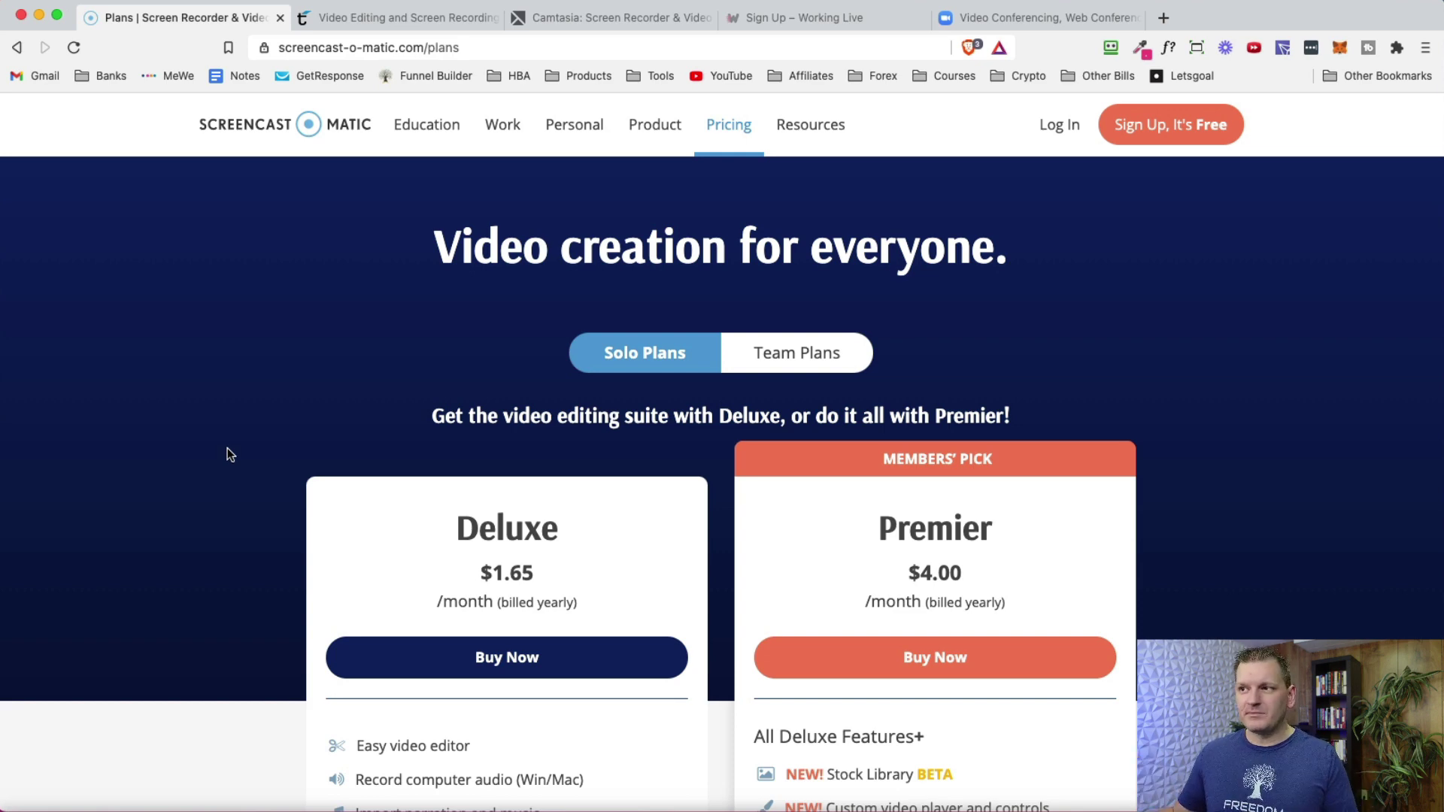
pyautogui.click(982, 19)
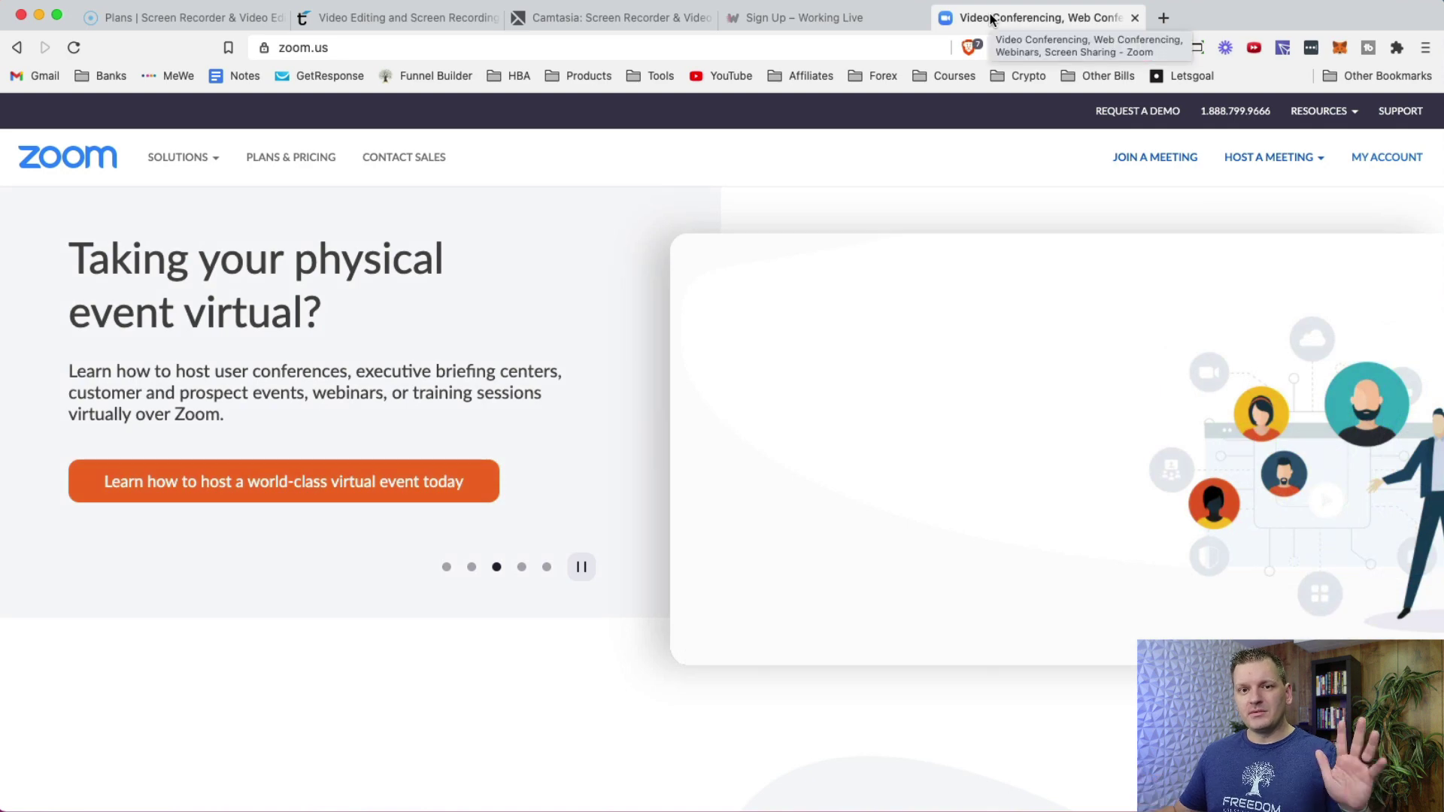
# Examine Working Live's monthly plan on its sign-up page, highlighting the price and the webinar capacity
pyautogui.click(808, 21)
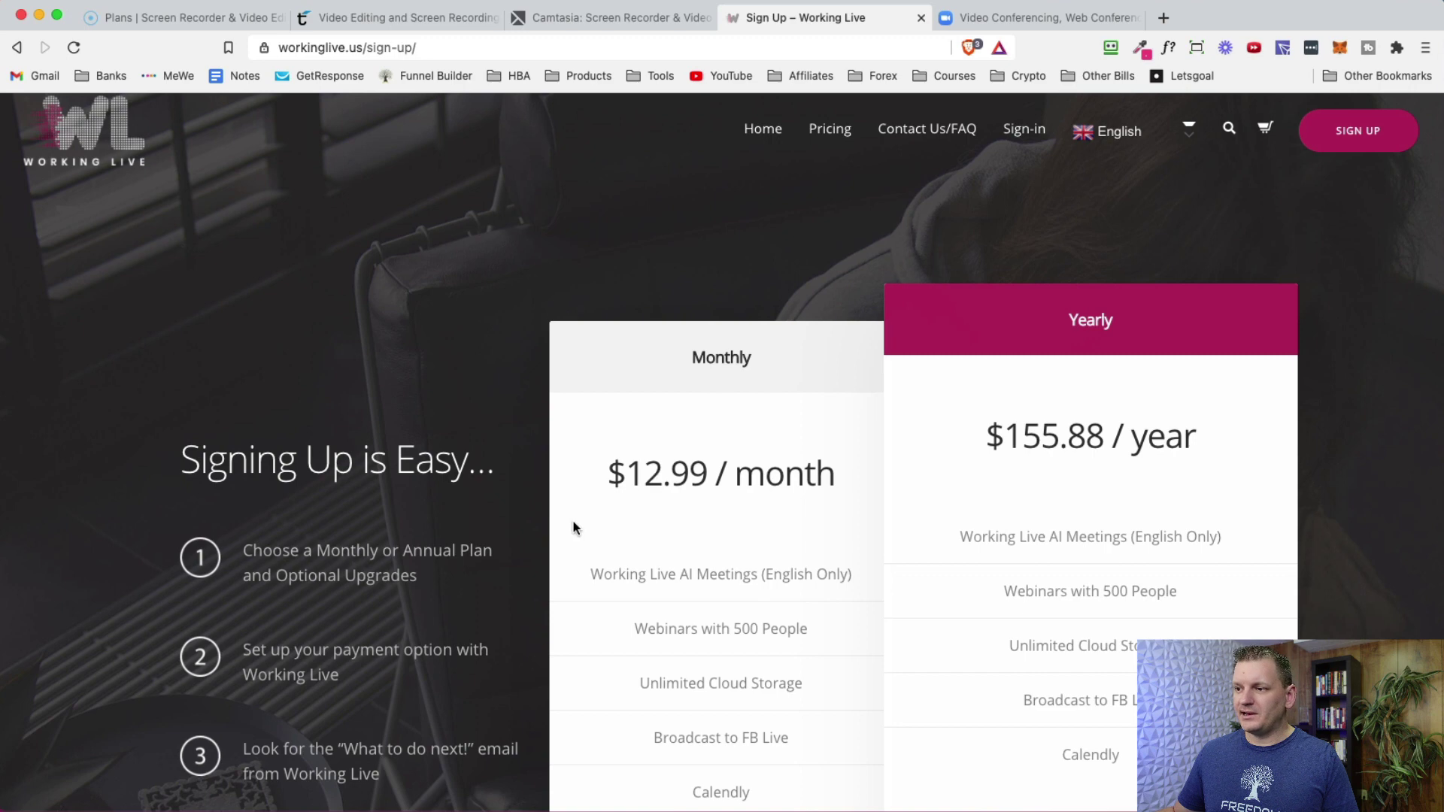
pyautogui.scroll(-3, 574, 525)
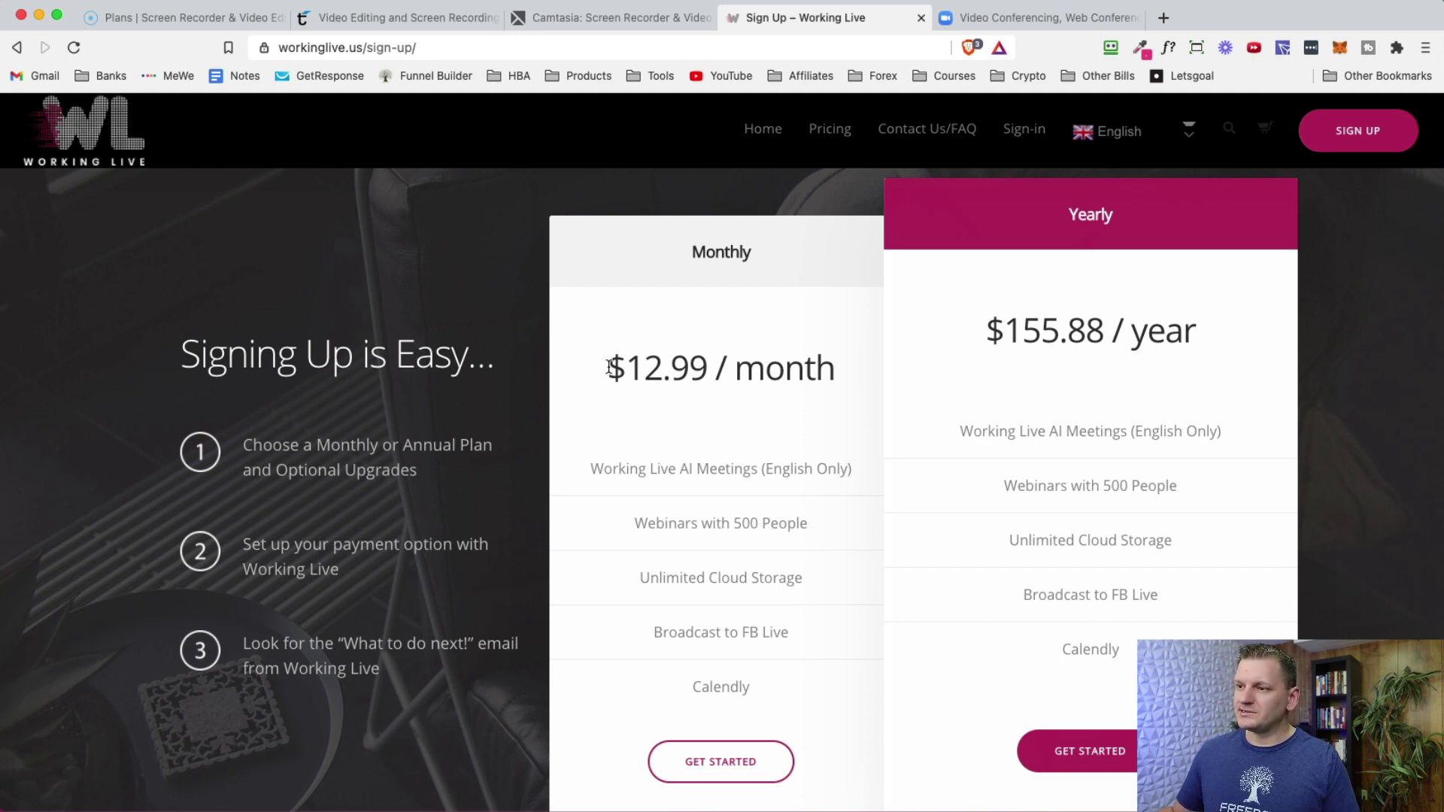
pyautogui.moveTo(609, 368); pyautogui.dragTo(811, 368)
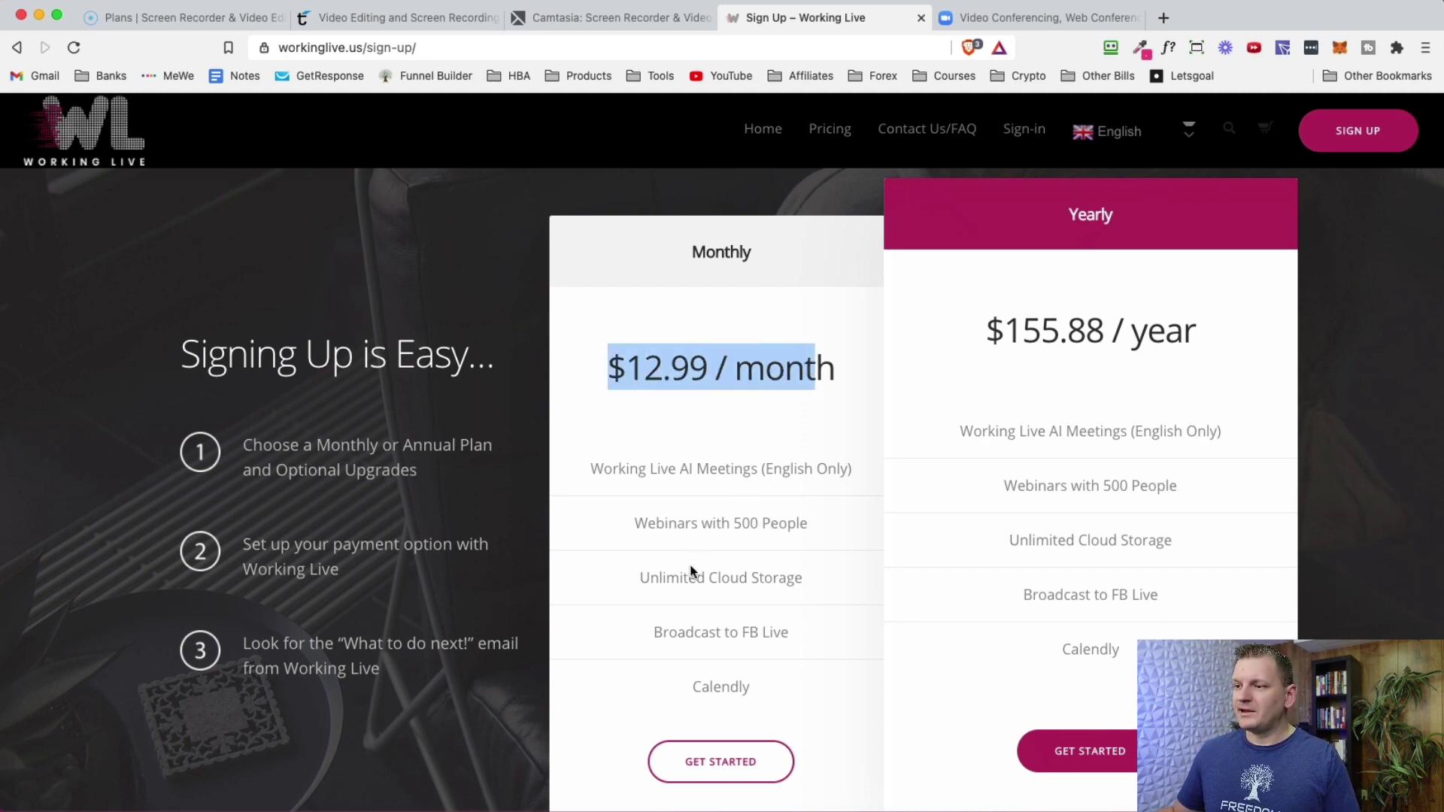
pyautogui.moveTo(733, 524); pyautogui.dragTo(787, 524)
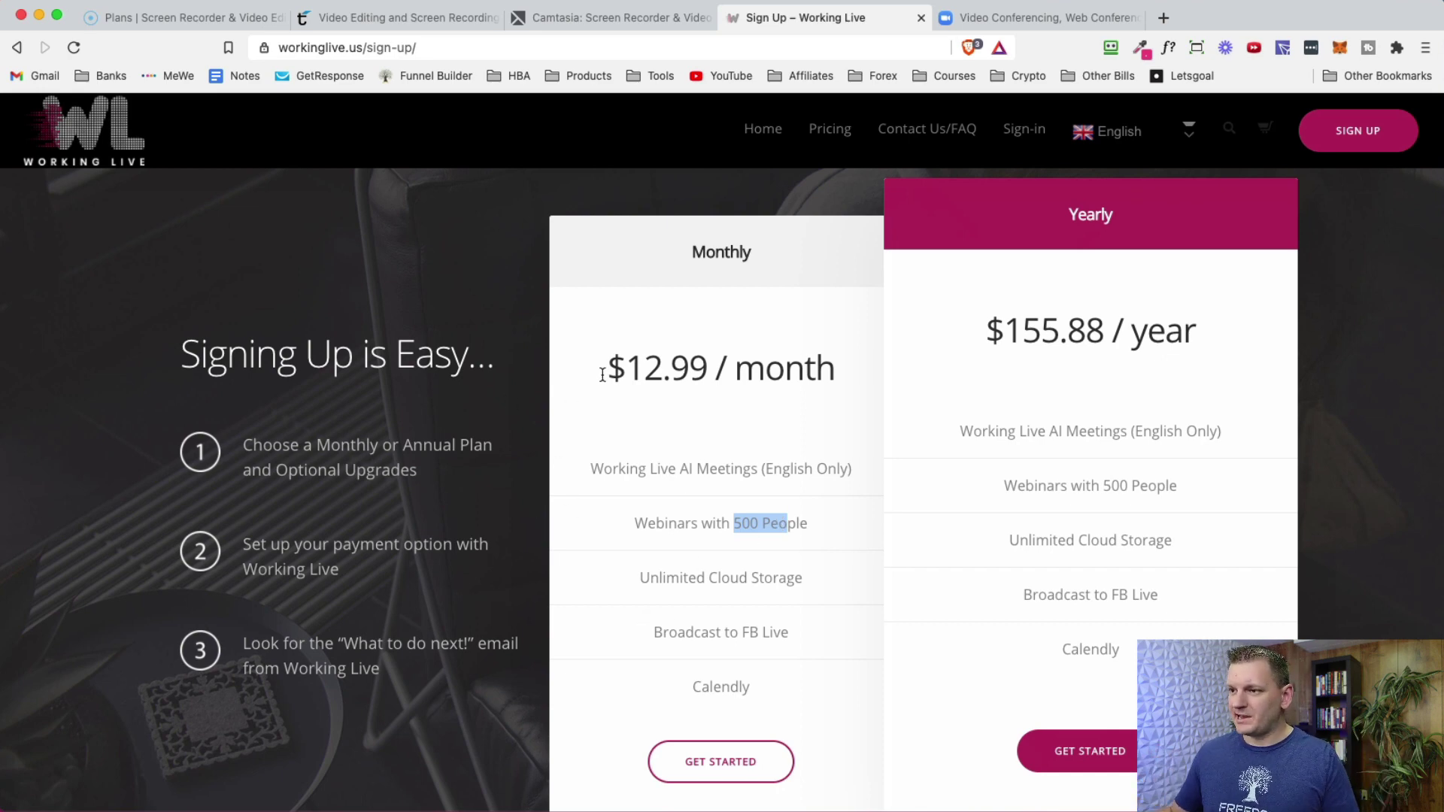
pyautogui.moveTo(602, 375); pyautogui.dragTo(839, 367)
pyautogui.scroll(3, 686, 541)
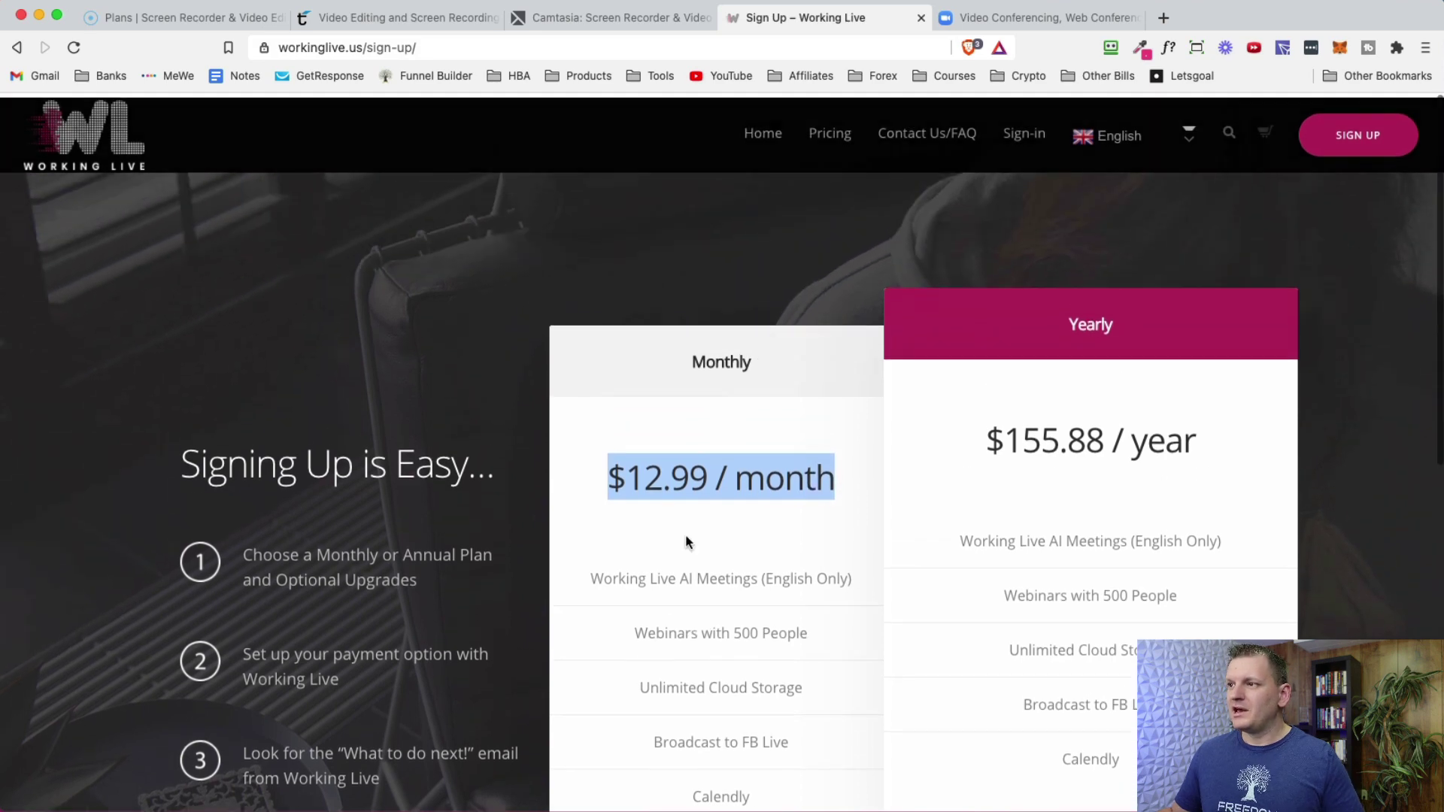
# Open Zoom's client download page from the site's resources and highlight the Zoom Client for Meetings heading
pyautogui.click(1031, 20)
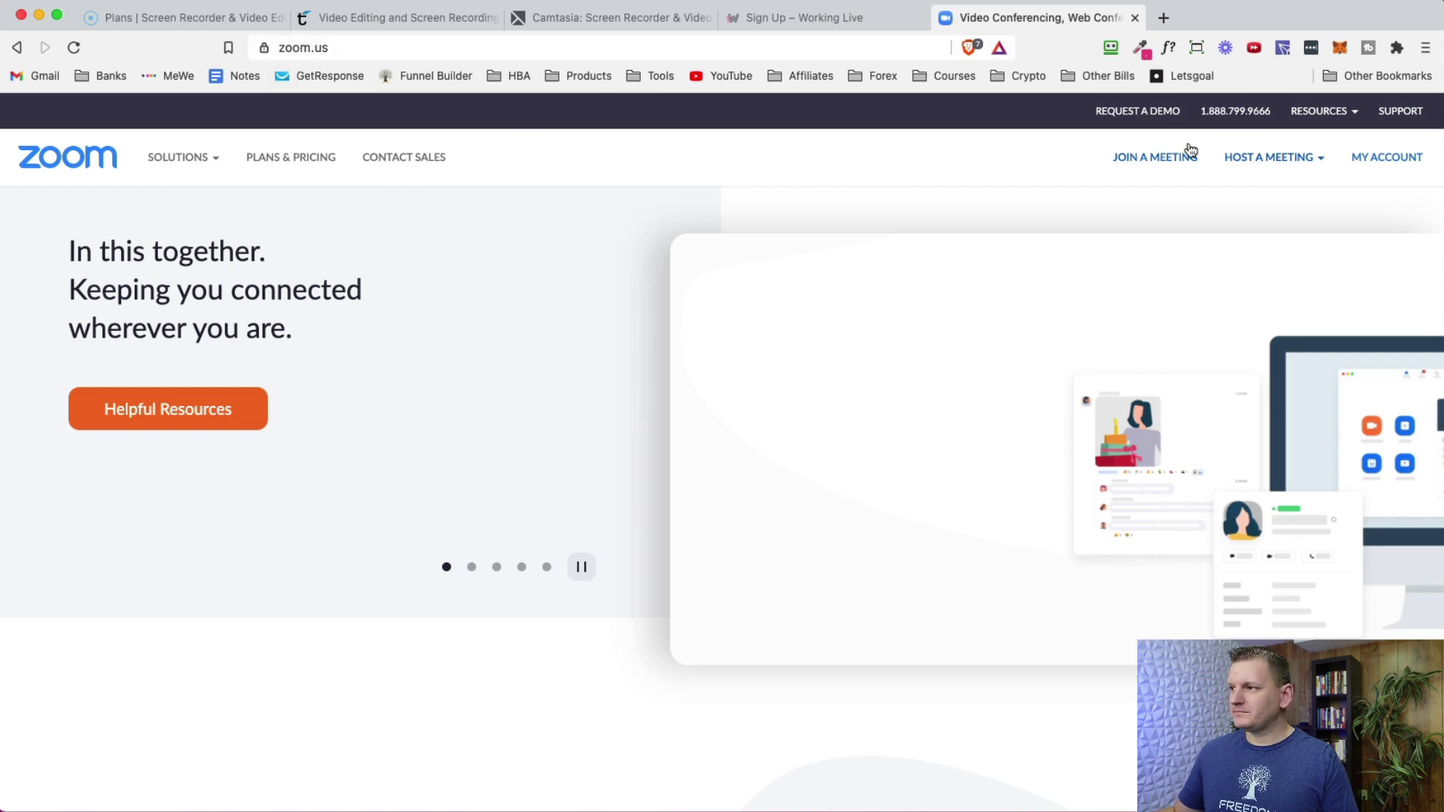
pyautogui.moveTo(1310, 114)
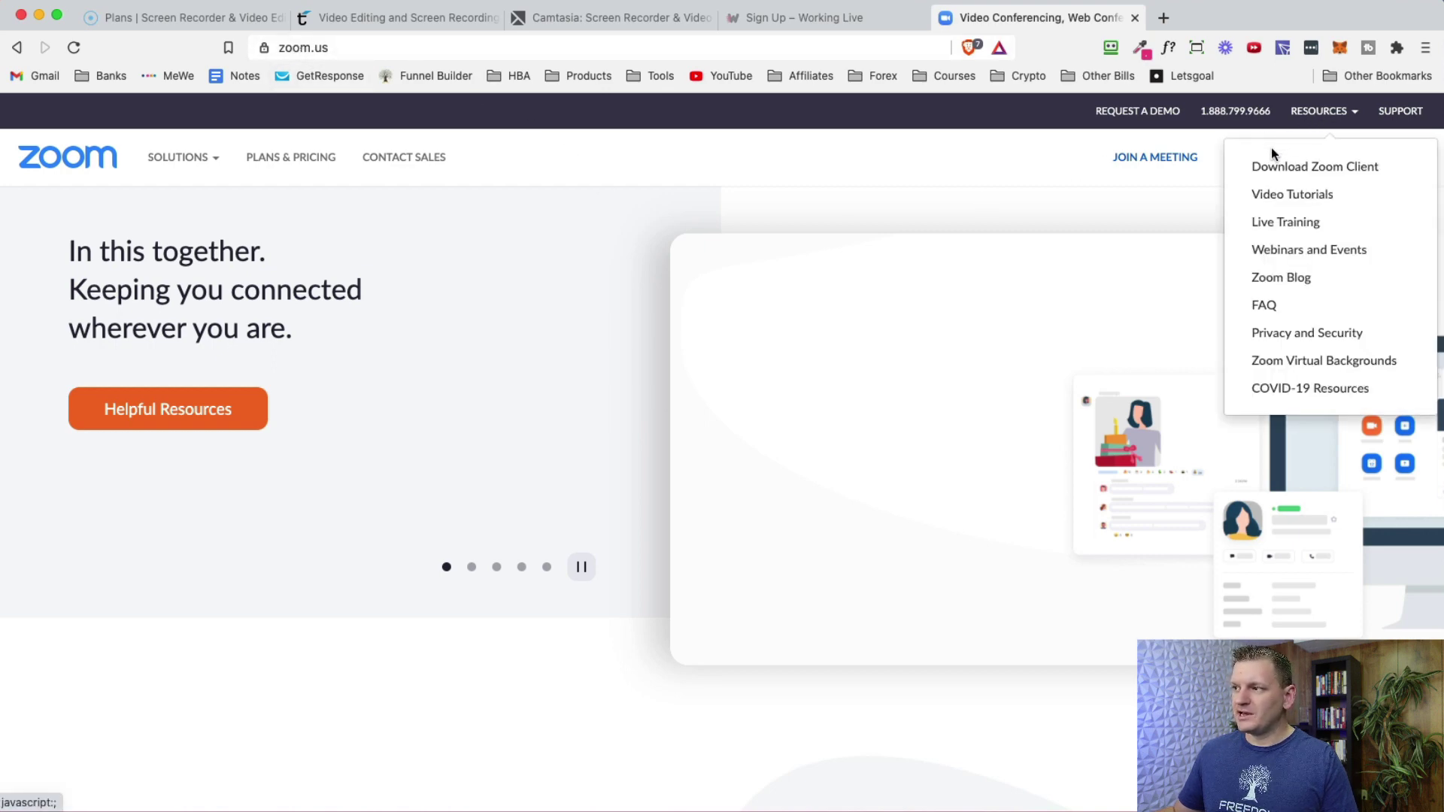
pyautogui.click(1287, 168)
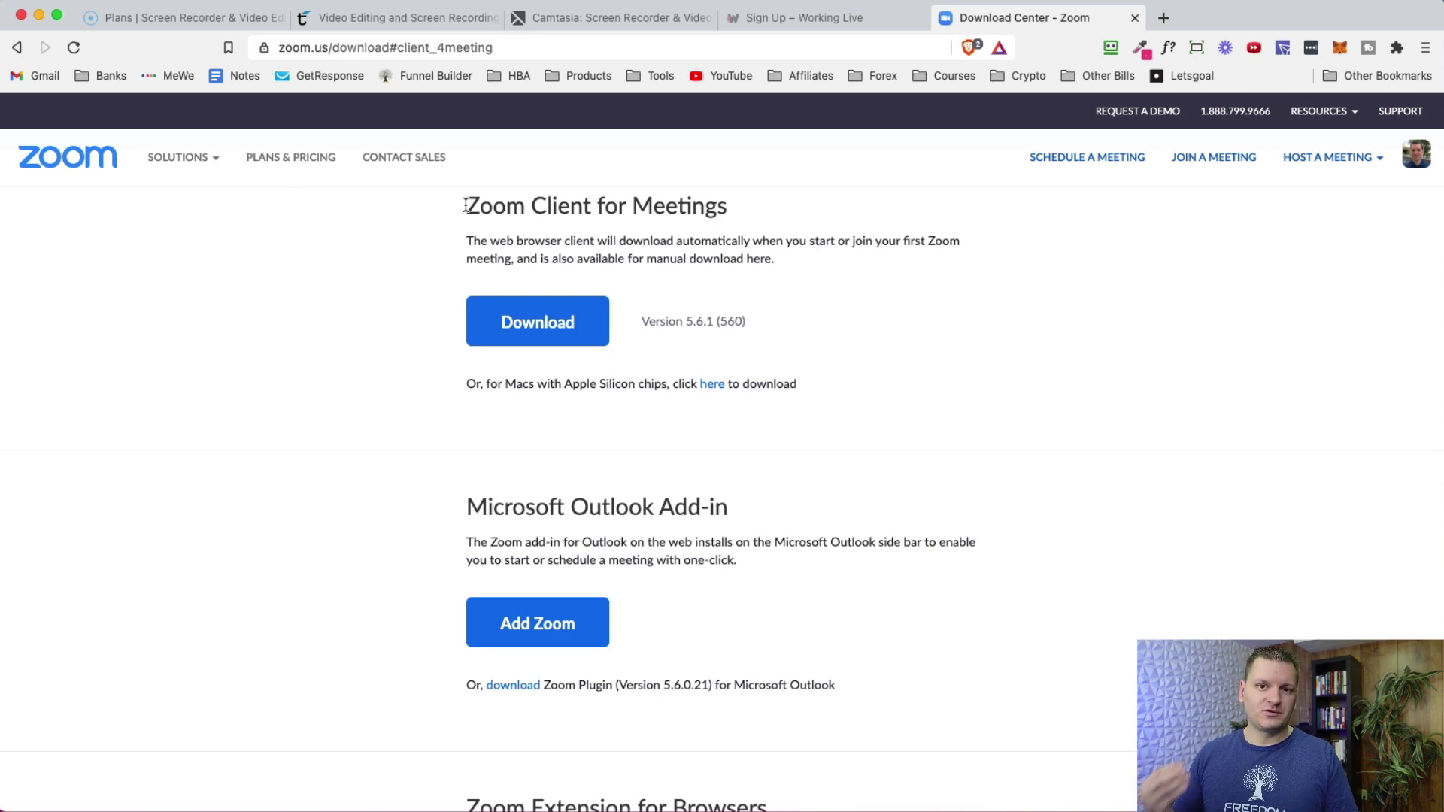
pyautogui.moveTo(466, 204); pyautogui.dragTo(751, 210)
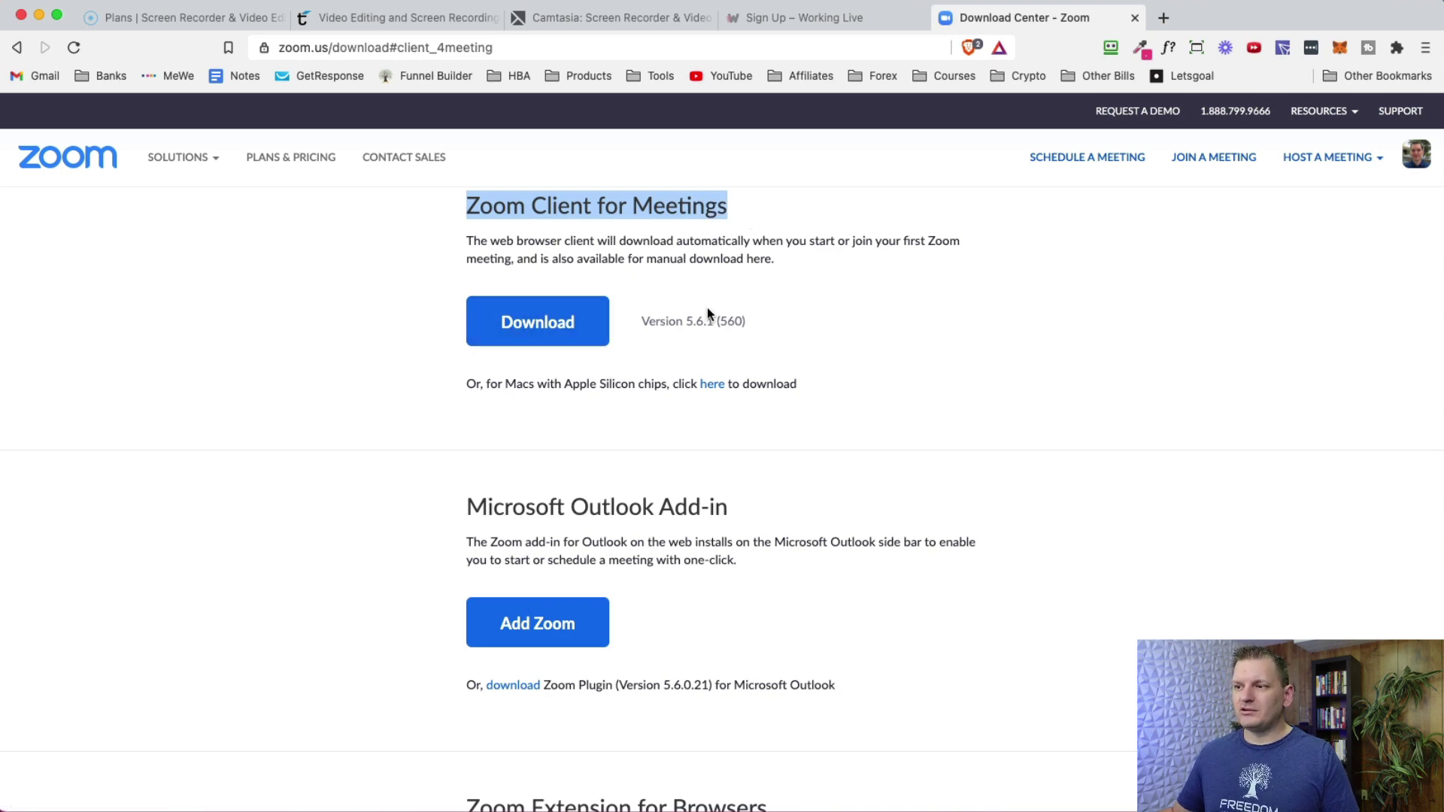
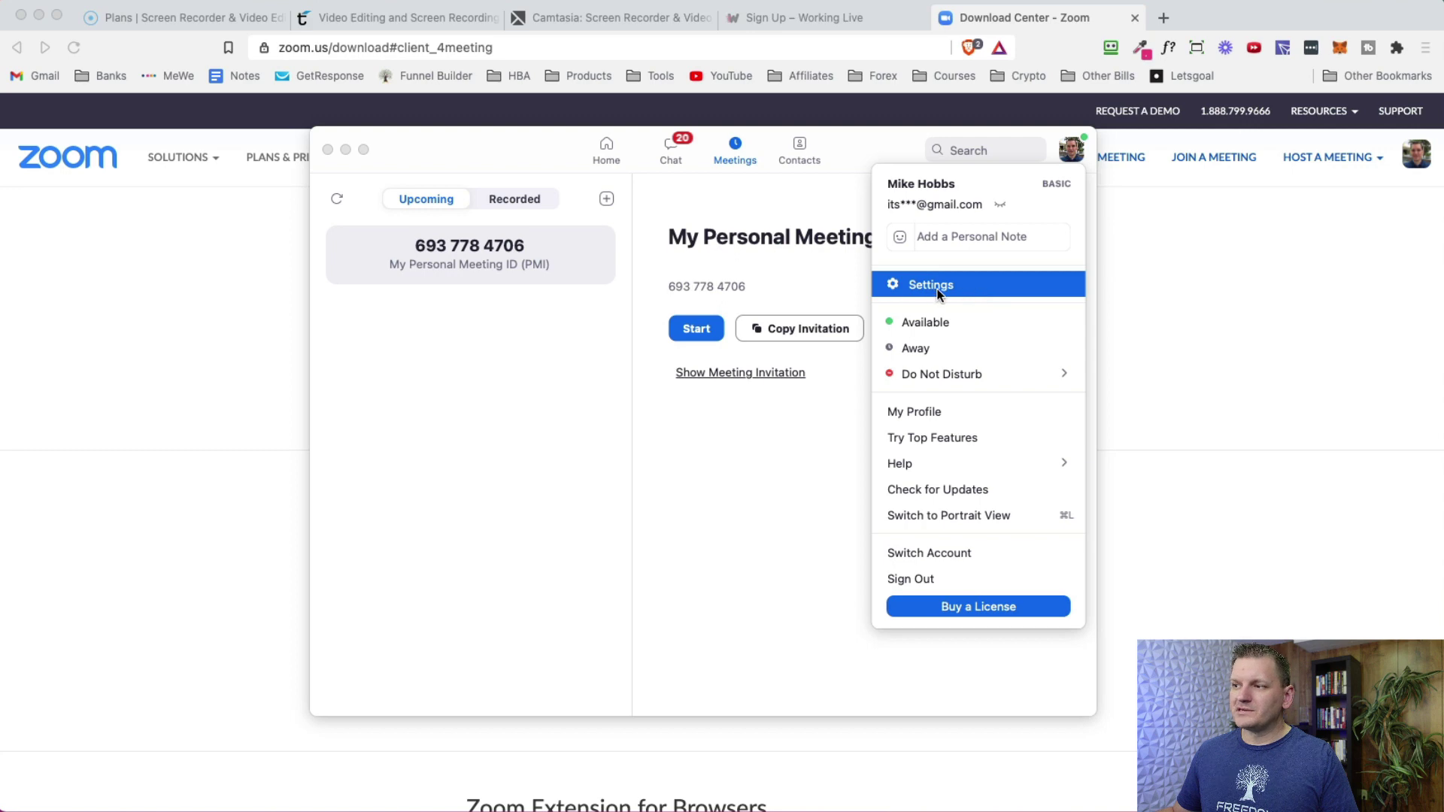
# Open the Zoom desktop client's recording settings and review the option to optimize for a 3rd party video editor
pyautogui.click(937, 289)
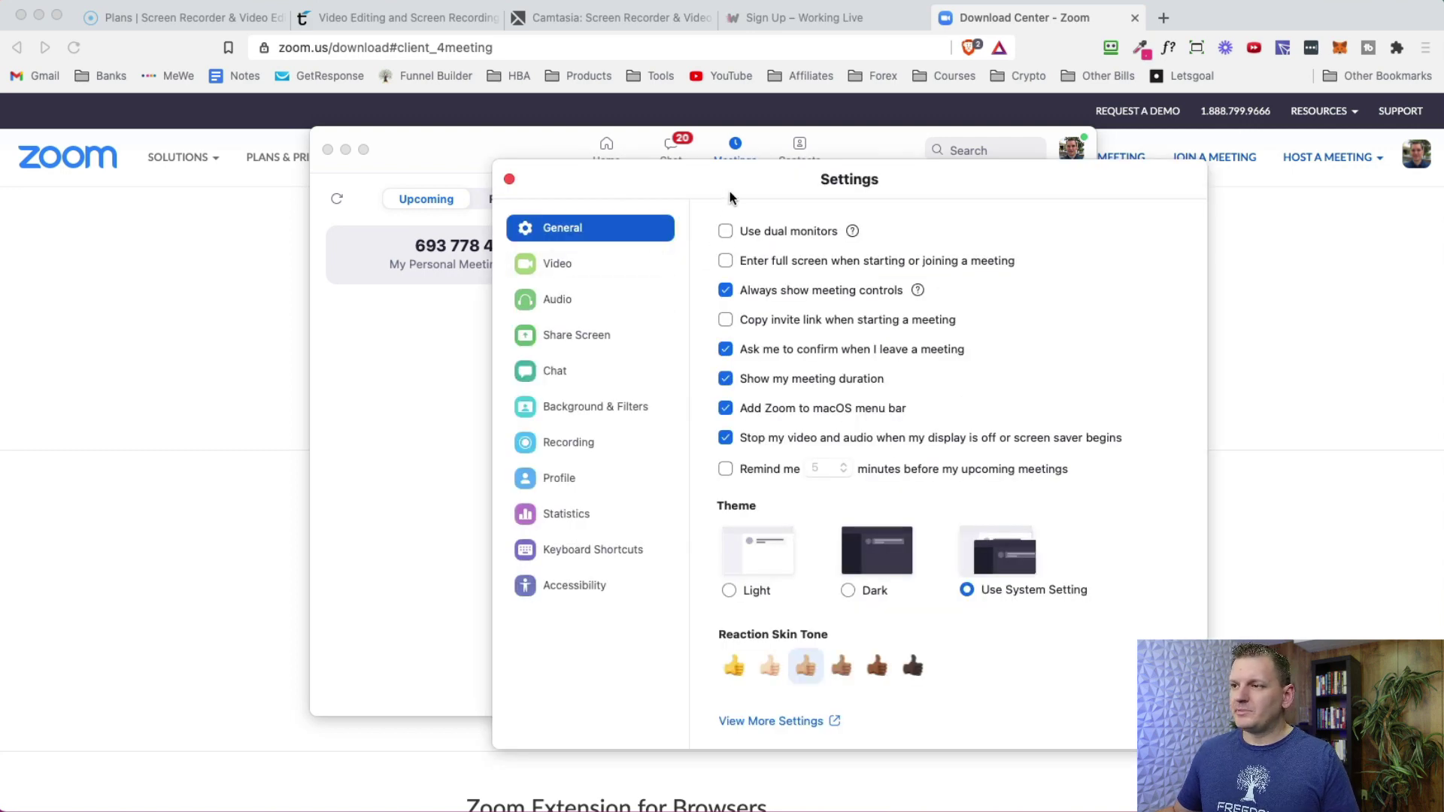
pyautogui.moveTo(730, 191); pyautogui.dragTo(678, 164)
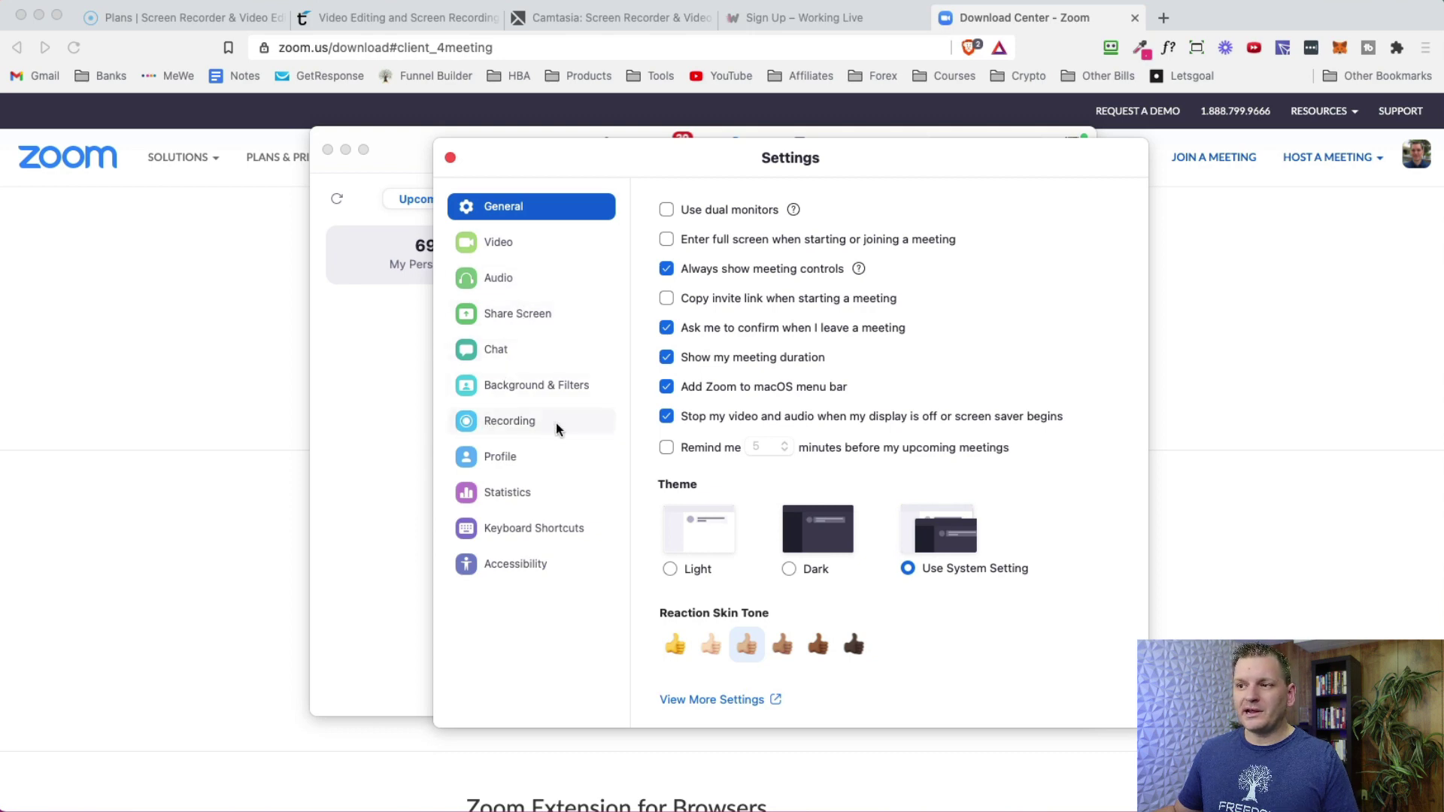
pyautogui.click(496, 422)
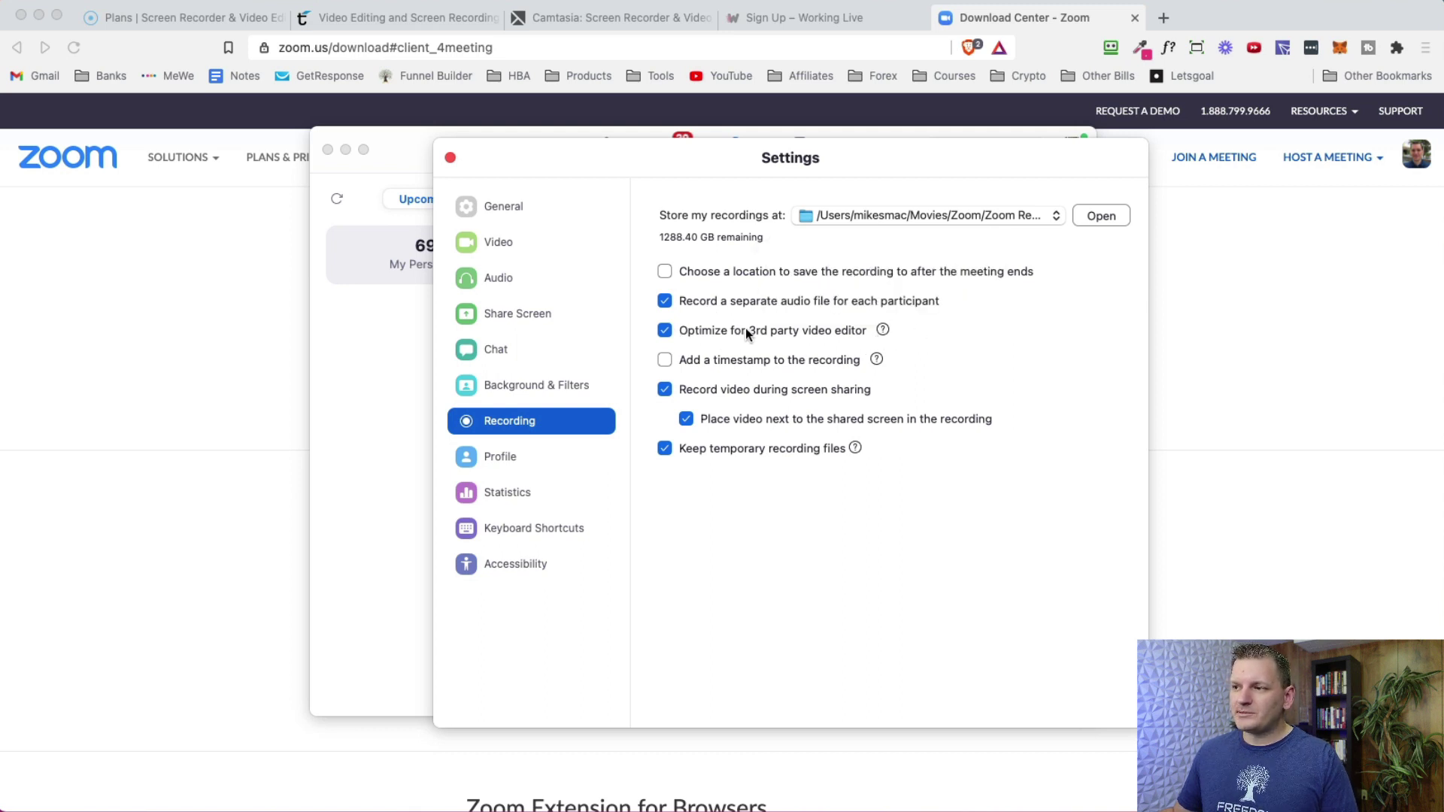
pyautogui.click(844, 335)
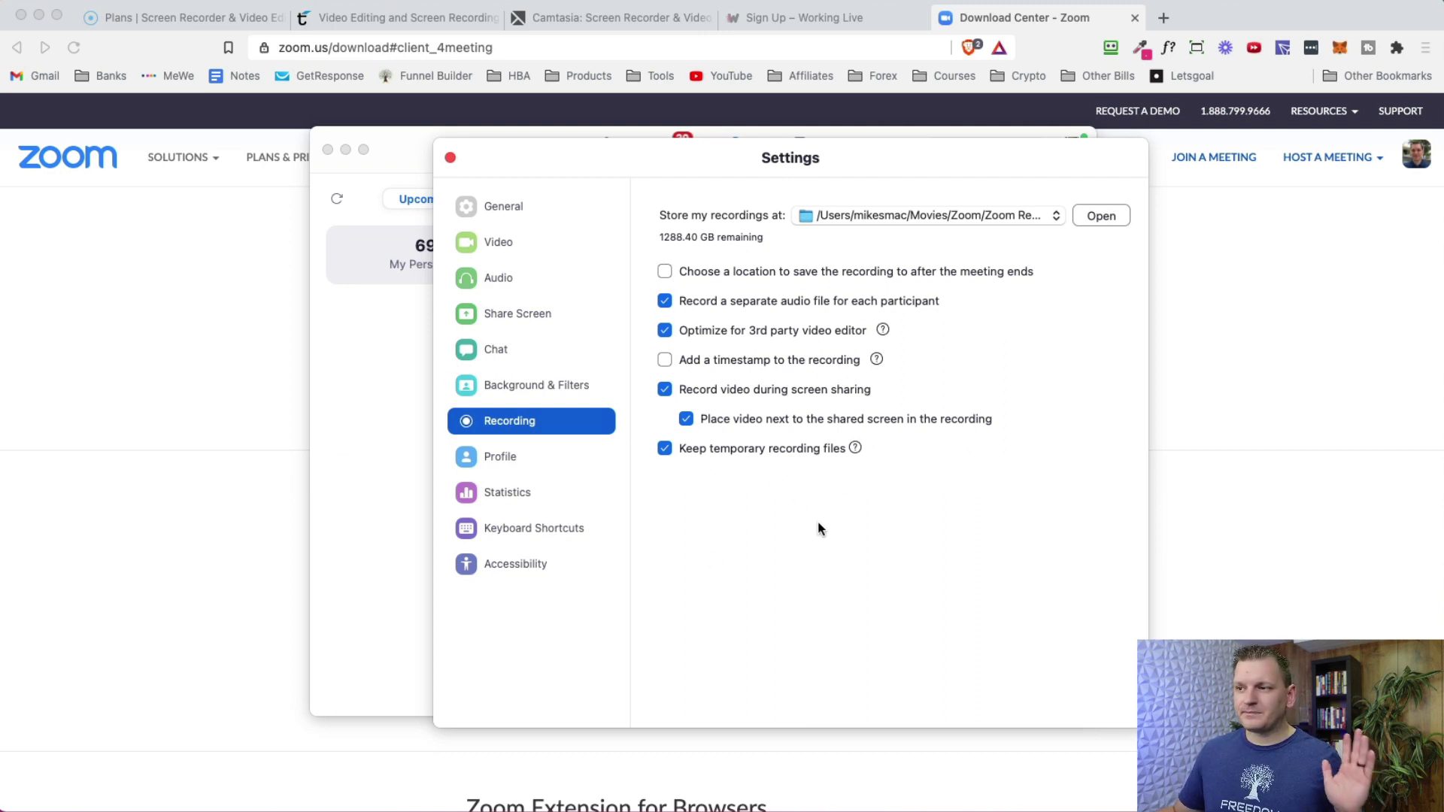
# Look through the client's Video, Audio and General settings, and return to the Recording settings
pyautogui.moveTo(954, 161); pyautogui.dragTo(976, 172)
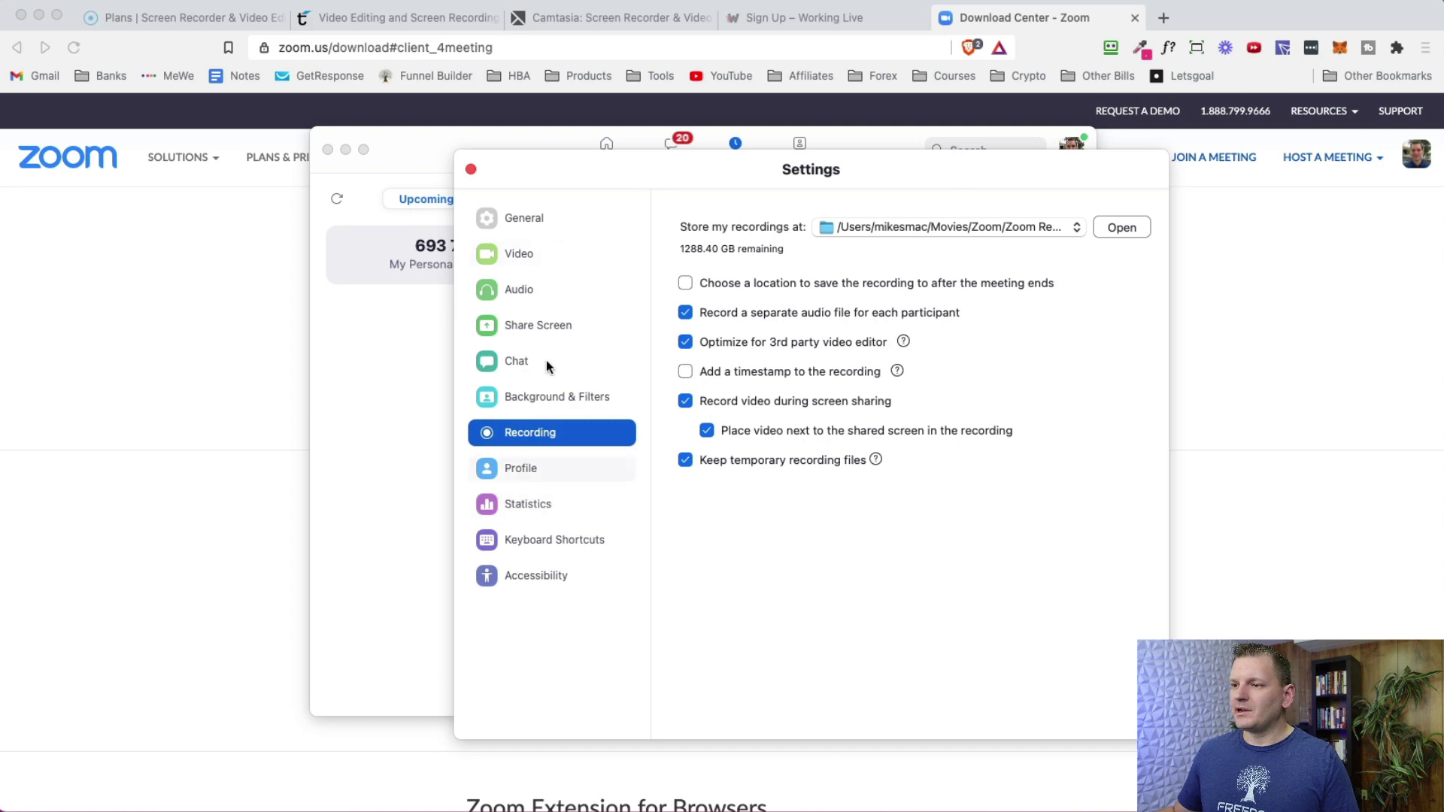
pyautogui.click(525, 254)
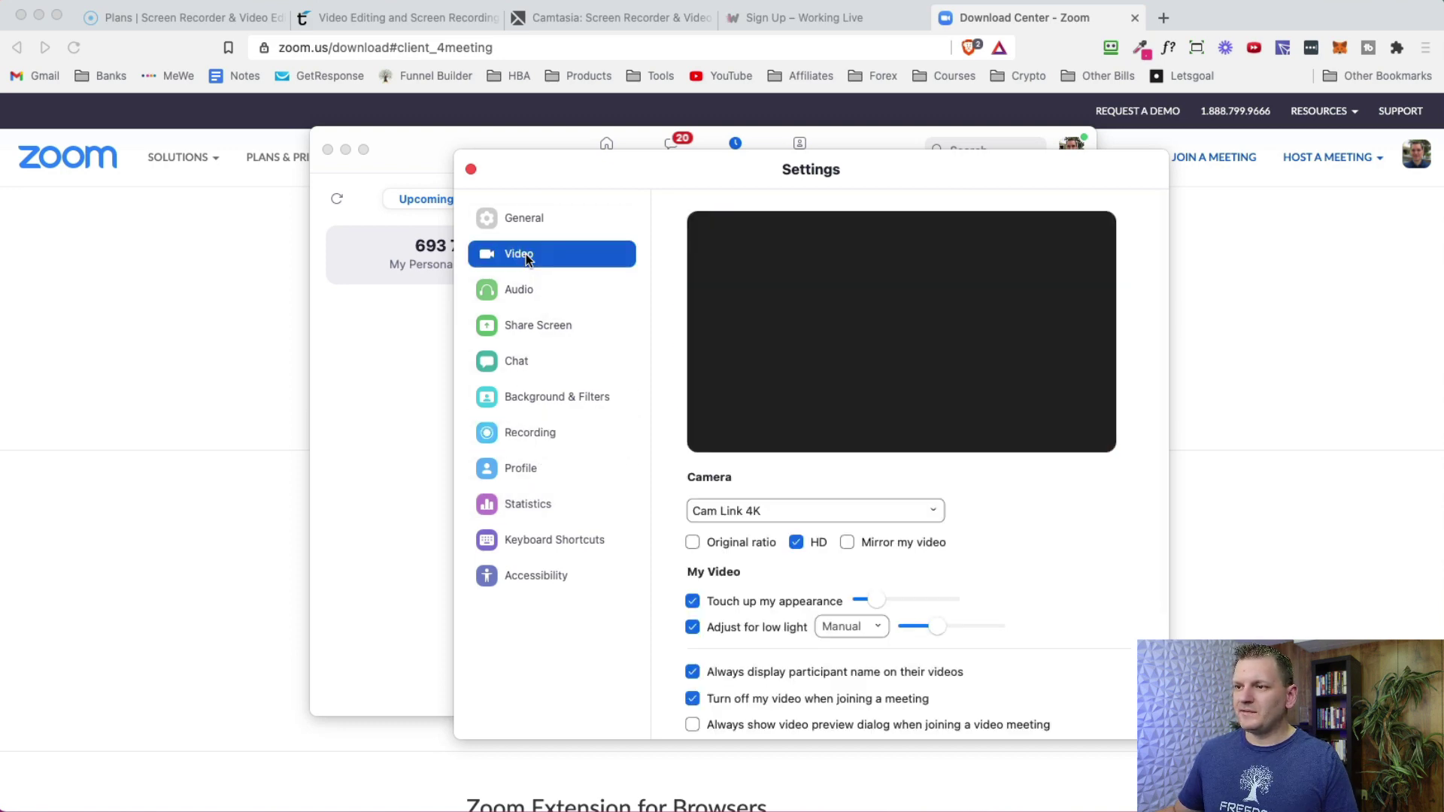
pyautogui.click(514, 293)
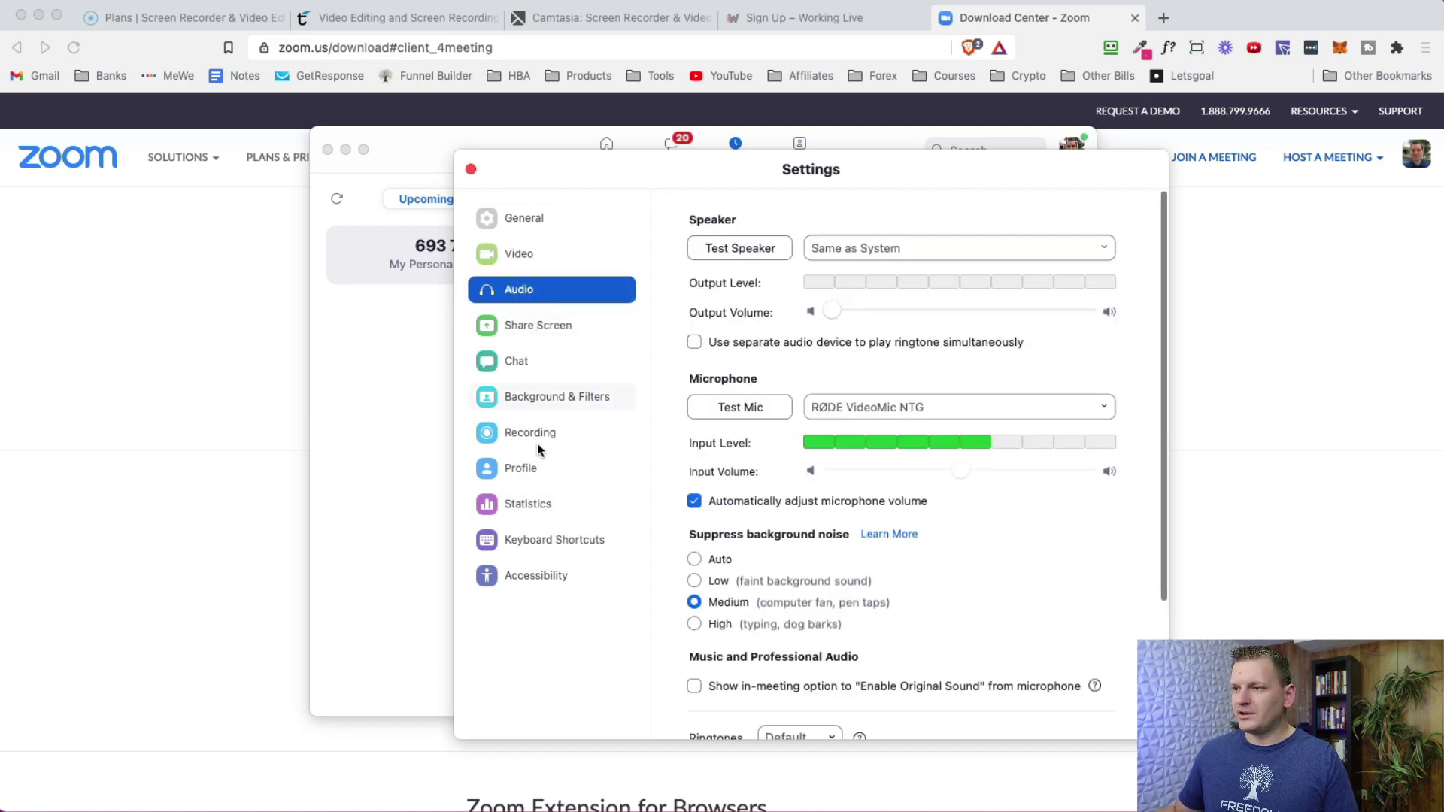
pyautogui.click(528, 220)
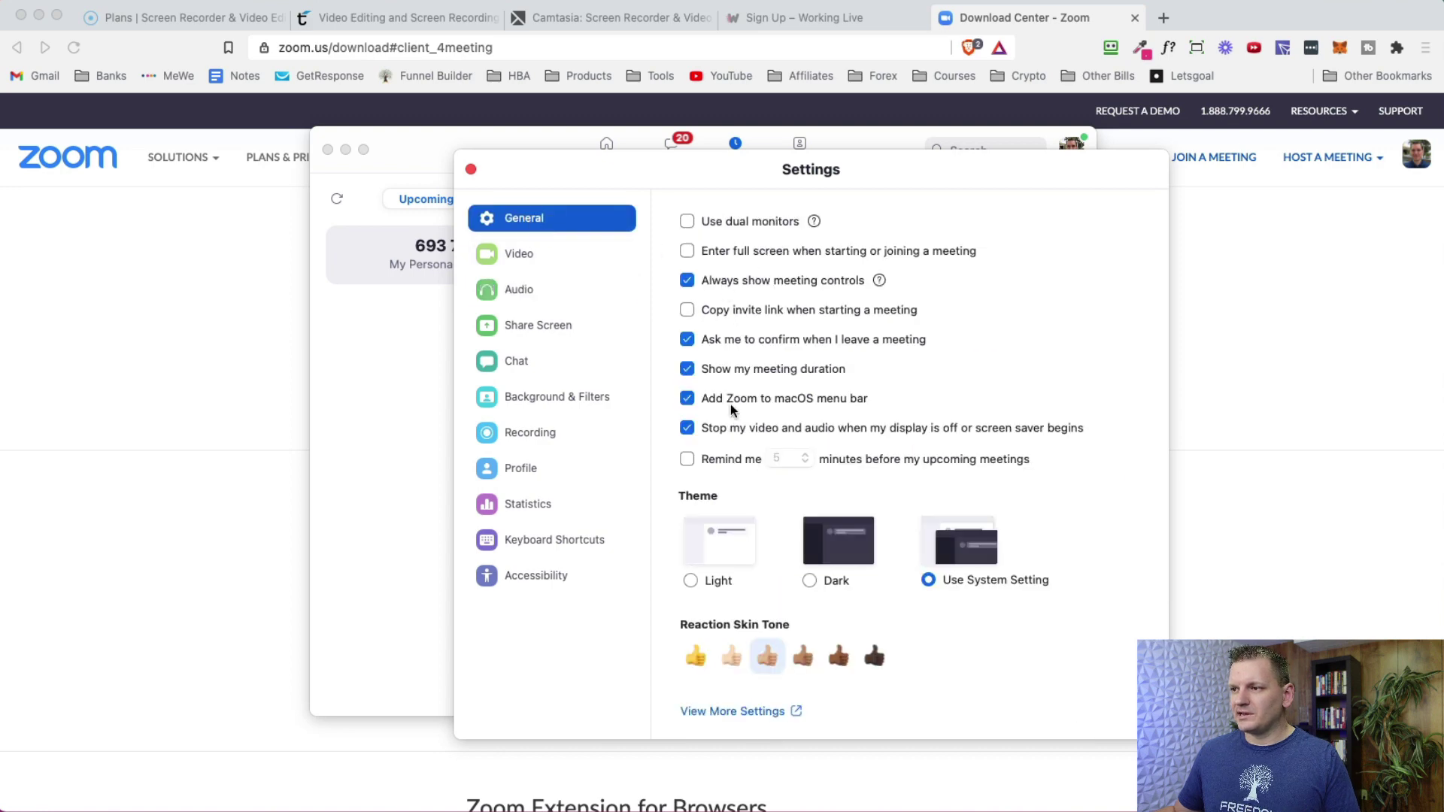
pyautogui.click(528, 436)
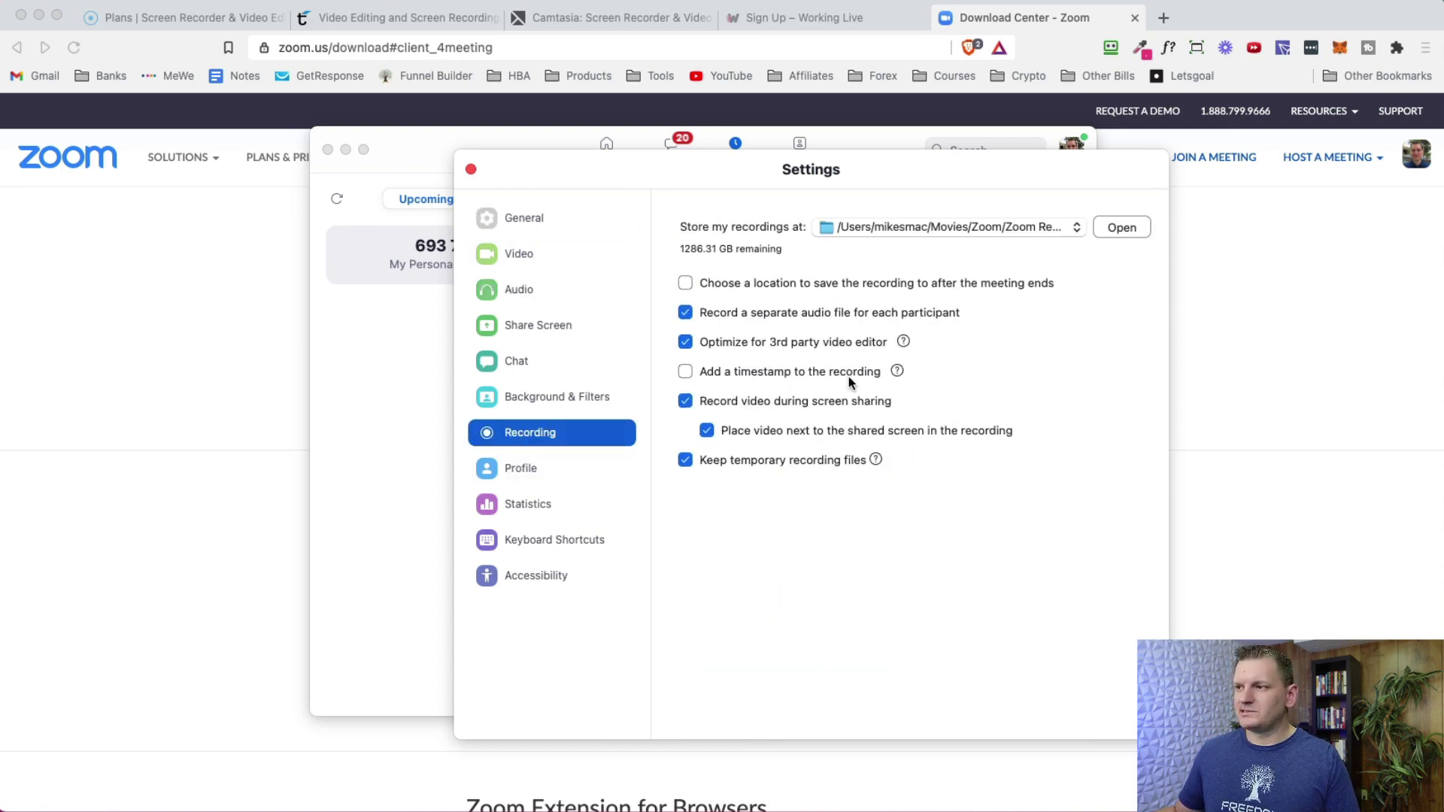
# Close the Zoom settings and move the client's main window aside to uncover the browser
pyautogui.click(470, 169)
pyautogui.moveTo(517, 140)
pyautogui.mouseDown()
pyautogui.moveTo(679, 201)
pyautogui.moveTo(520, 162)
pyautogui.mouseUp()
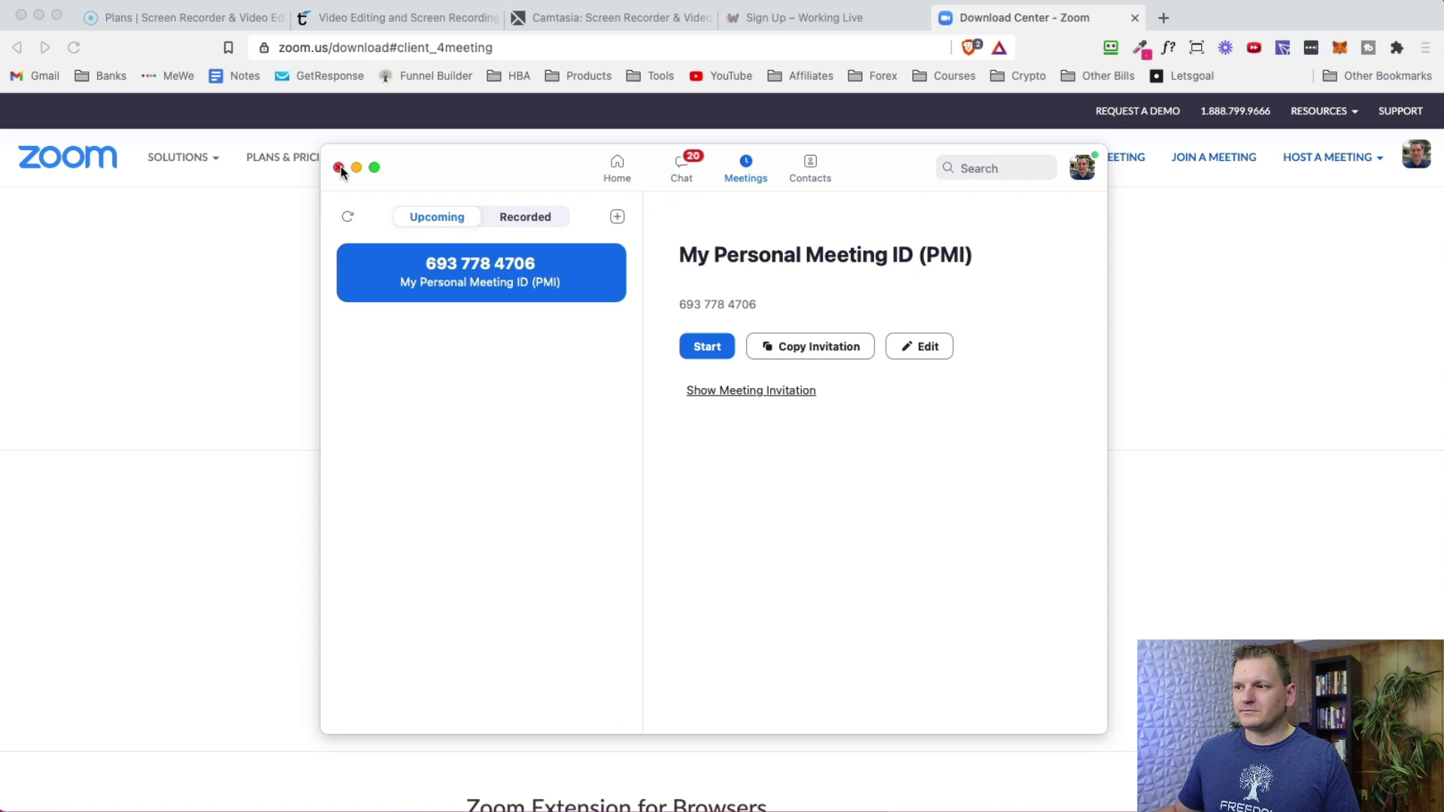
pyautogui.moveTo(439, 145)
pyautogui.mouseDown()
pyautogui.moveTo(609, 144)
pyautogui.moveTo(447, 122)
pyautogui.mouseUp()
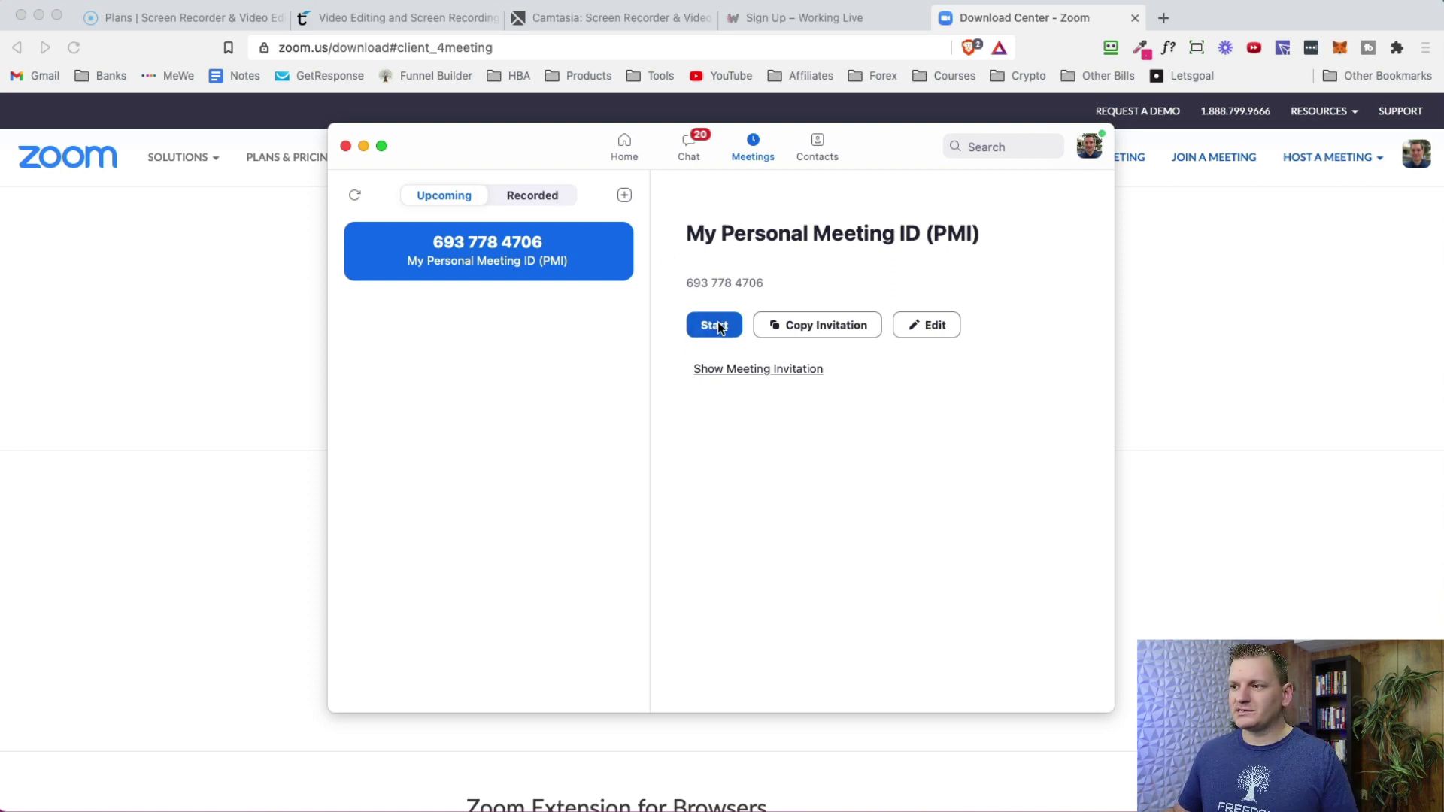
pyautogui.moveTo(579, 145); pyautogui.dragTo(618, 180)
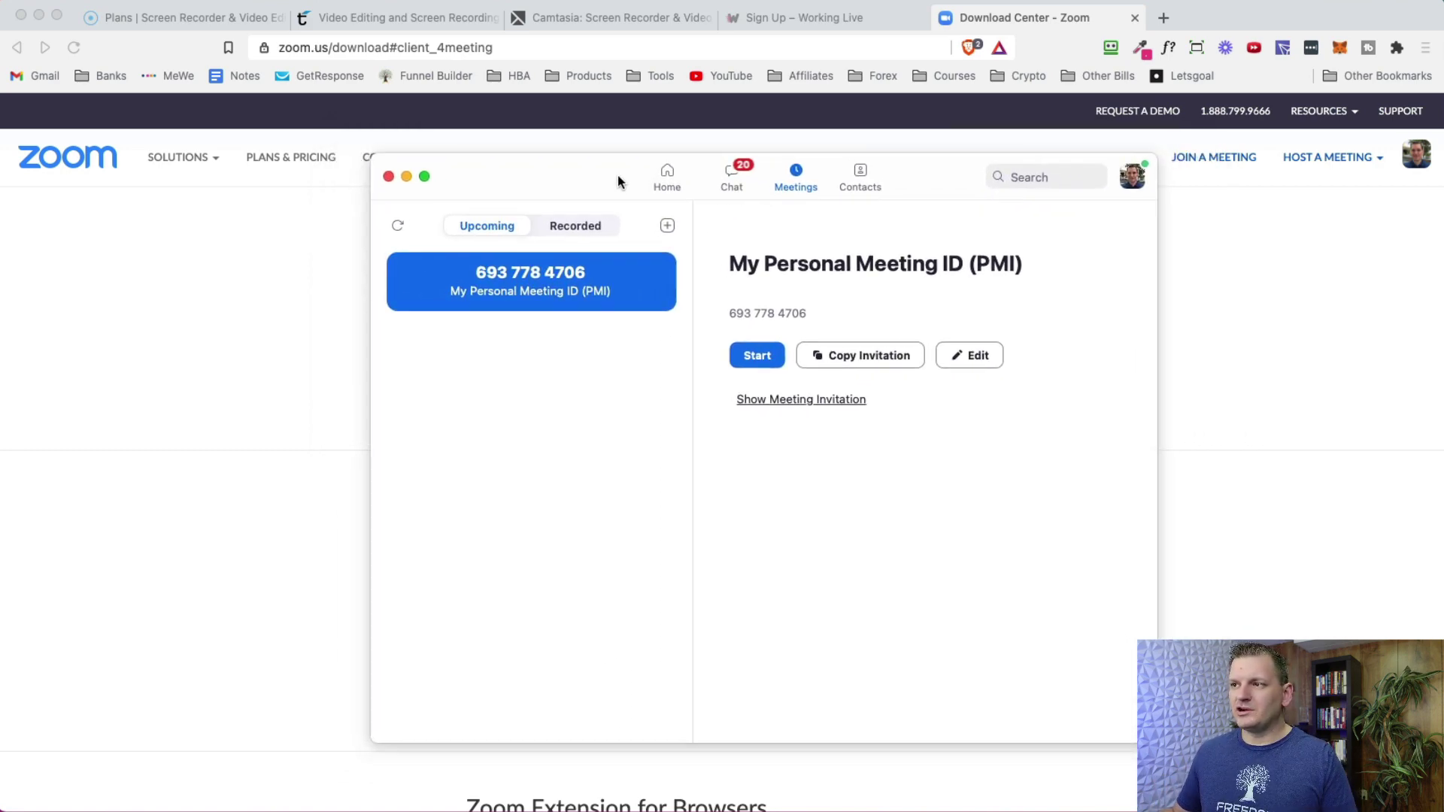
pyautogui.moveTo(928, 172); pyautogui.dragTo(1239, 206)
# Switch back to the browser, load zoom.us and open the account's Meetings page
pyautogui.click(985, 25)
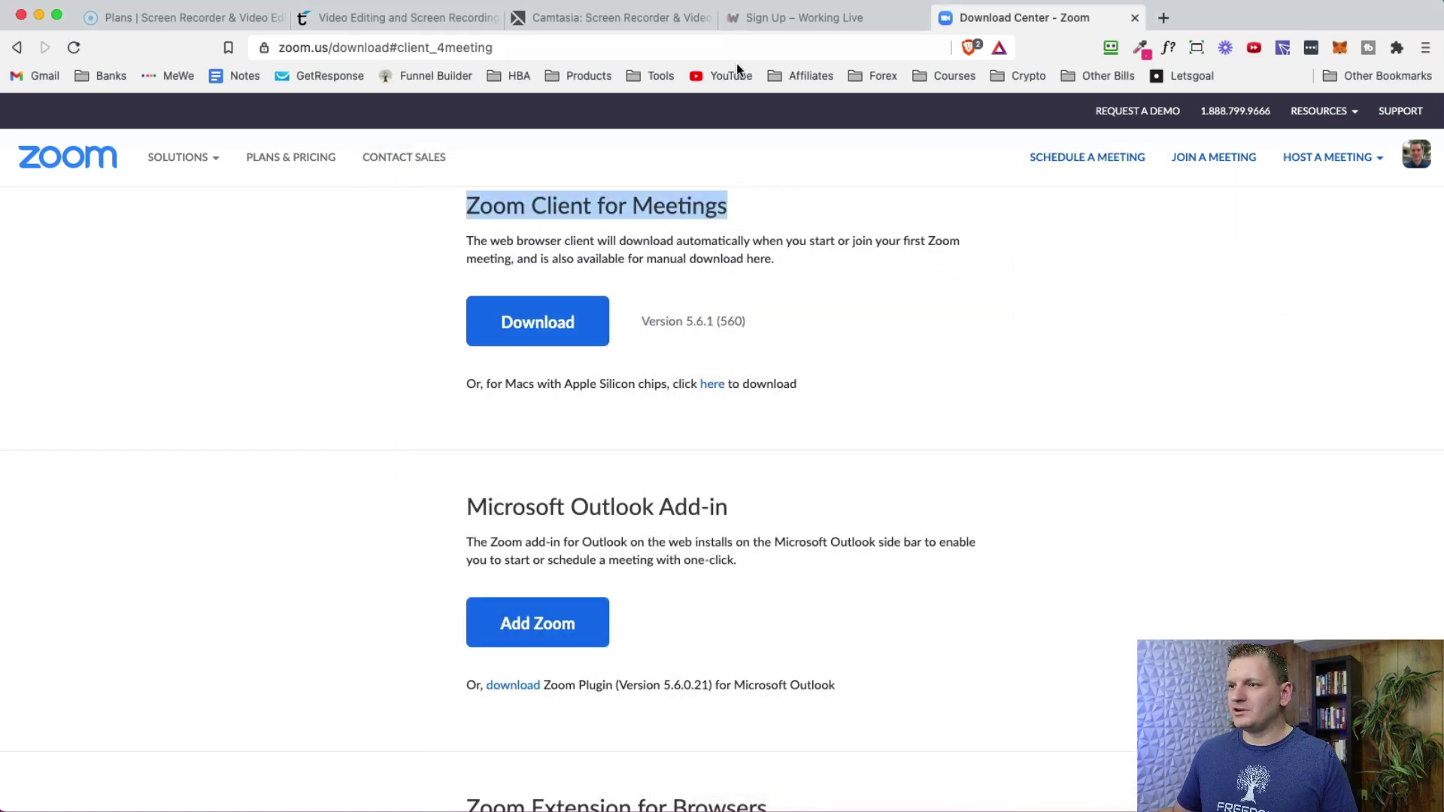
pyautogui.click(602, 48)
pyautogui.write('zoo')
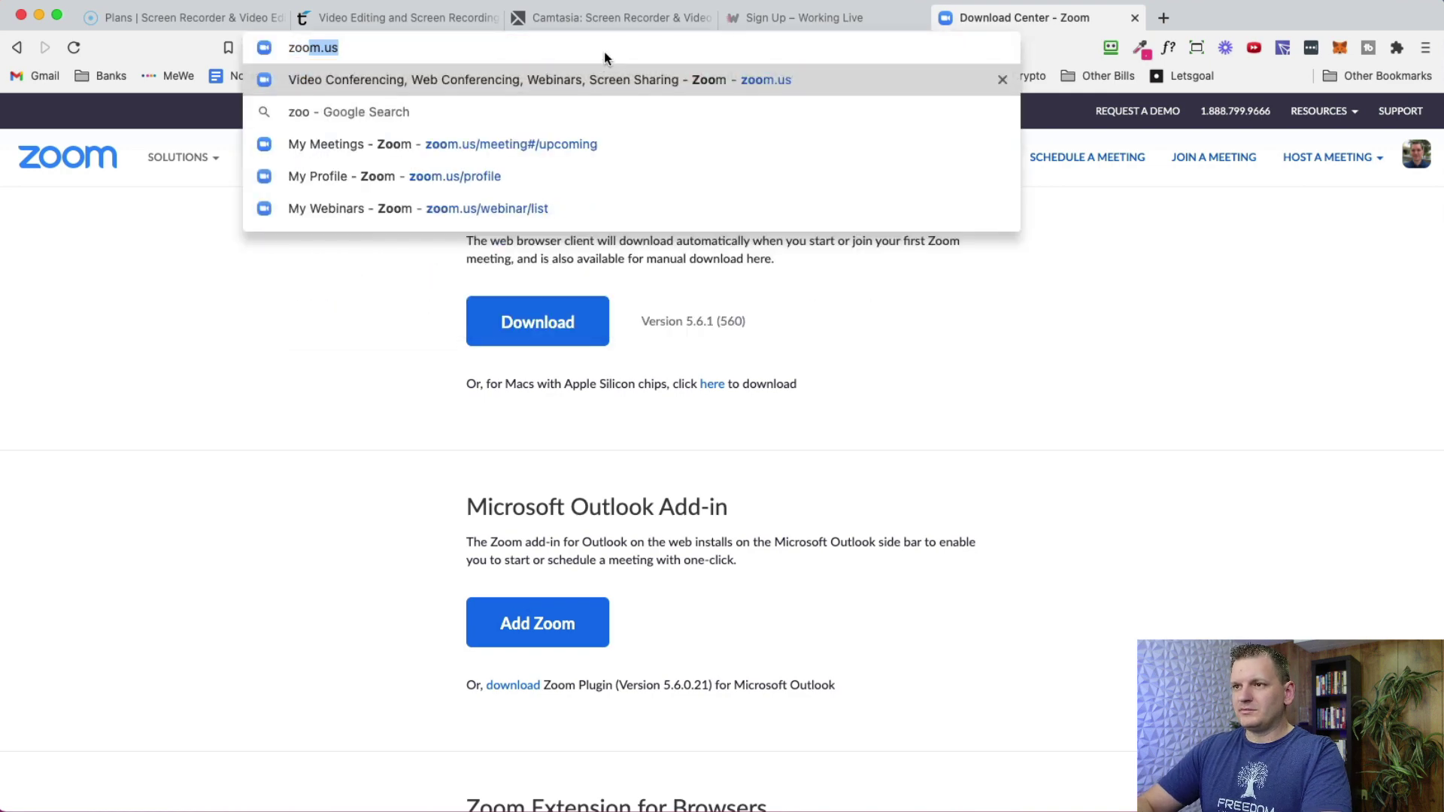
pyautogui.press('Return')
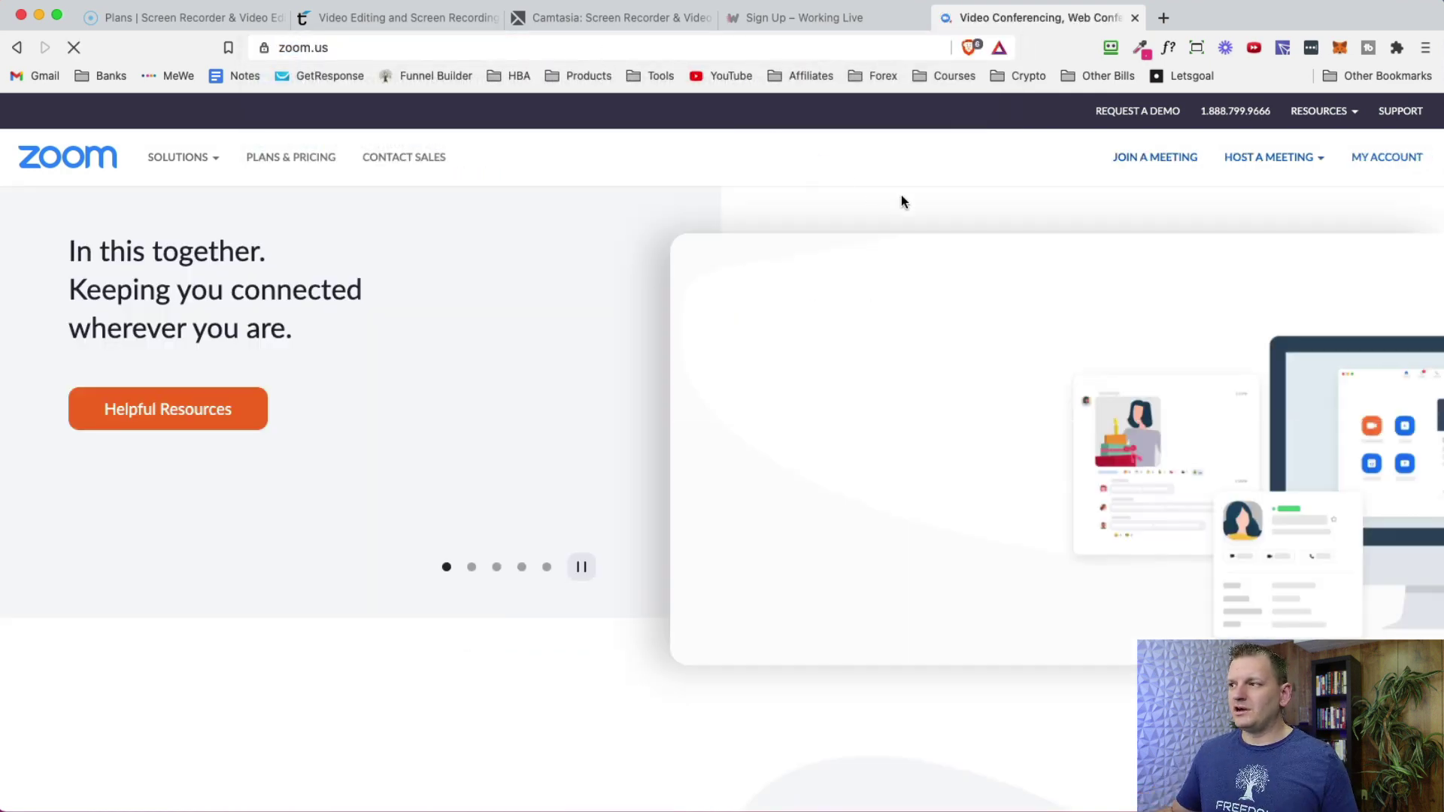
pyautogui.click(1384, 158)
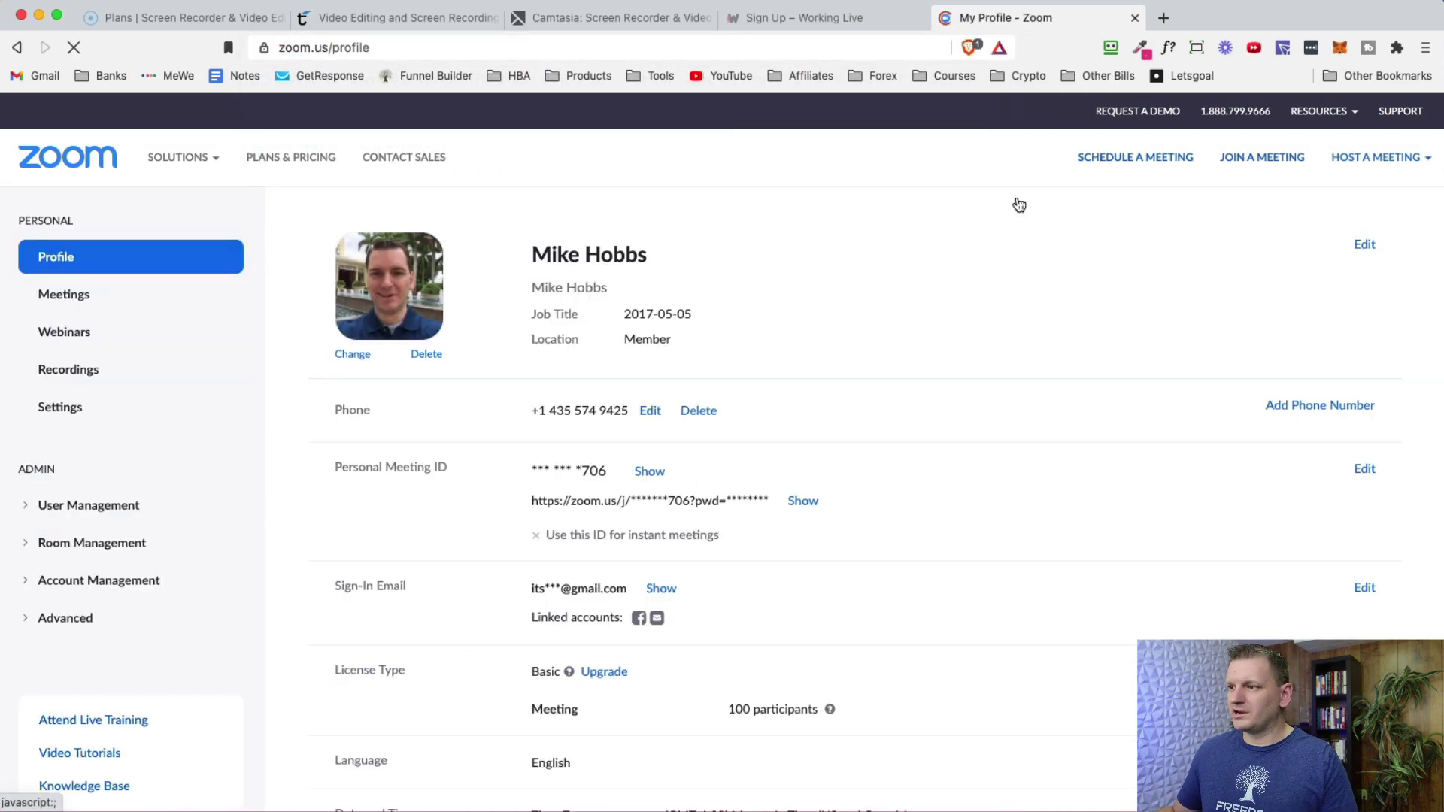
pyautogui.click(78, 294)
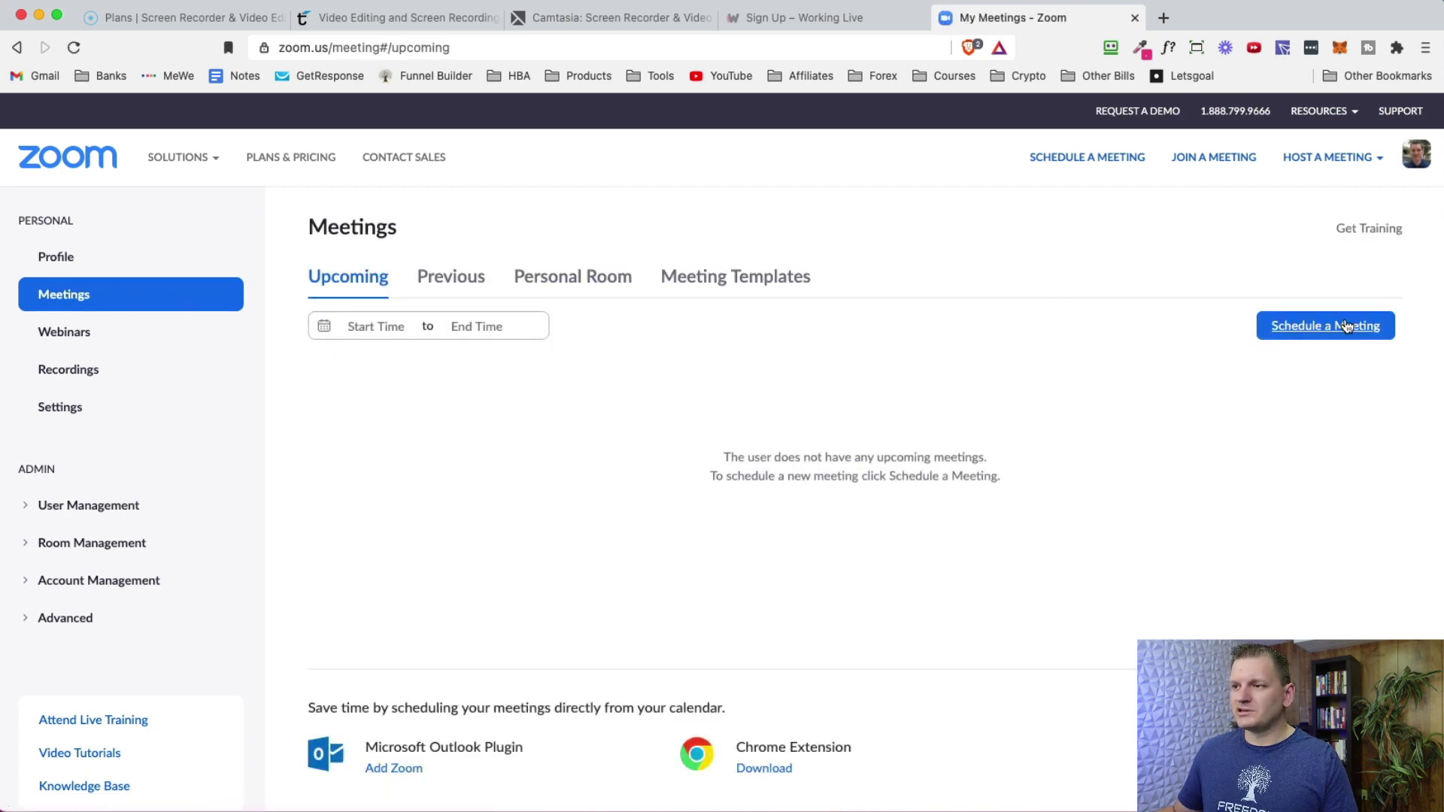
# Open the Personal Room details on the Meetings page and start the personal meeting
pyautogui.click(580, 282)
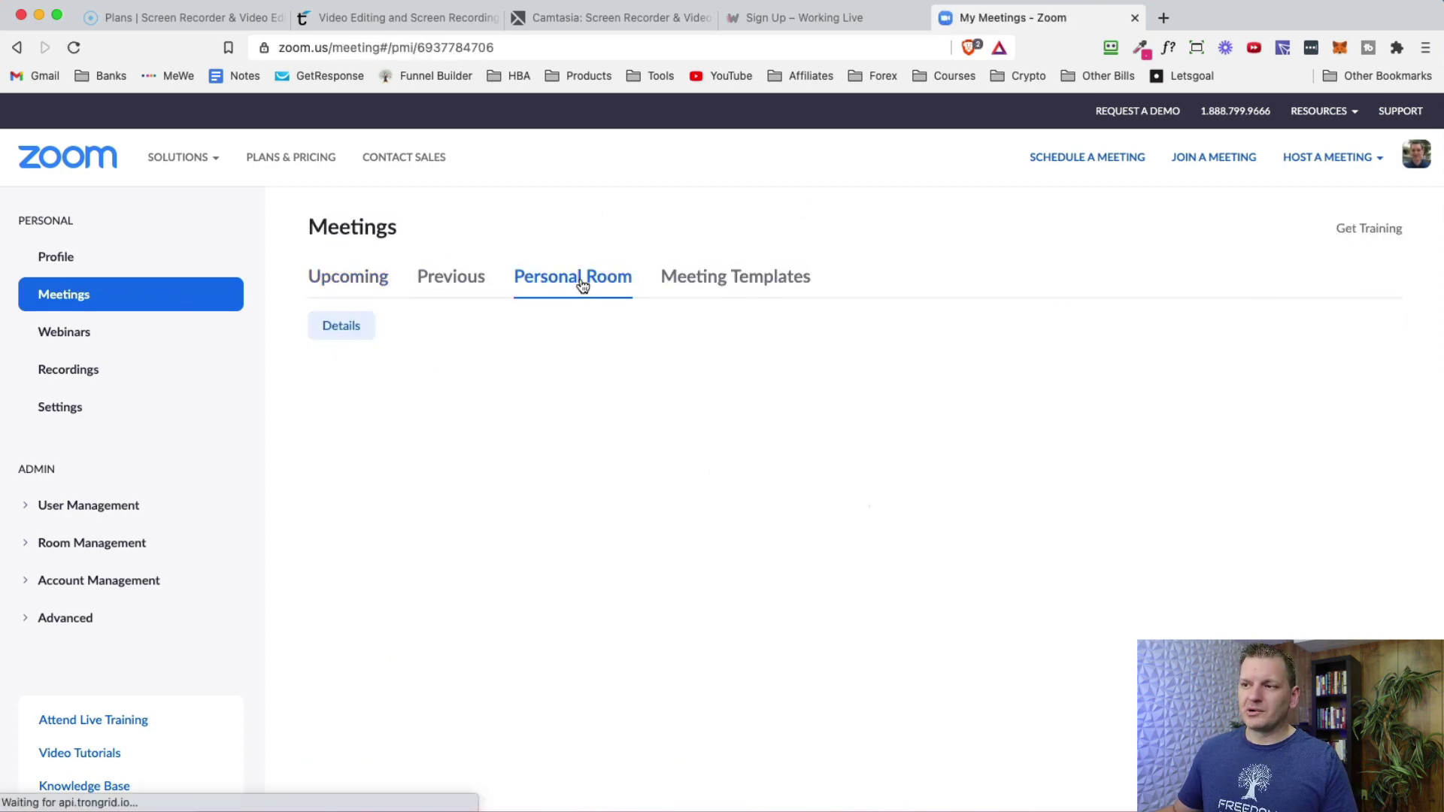
pyautogui.scroll(-3, 386, 471)
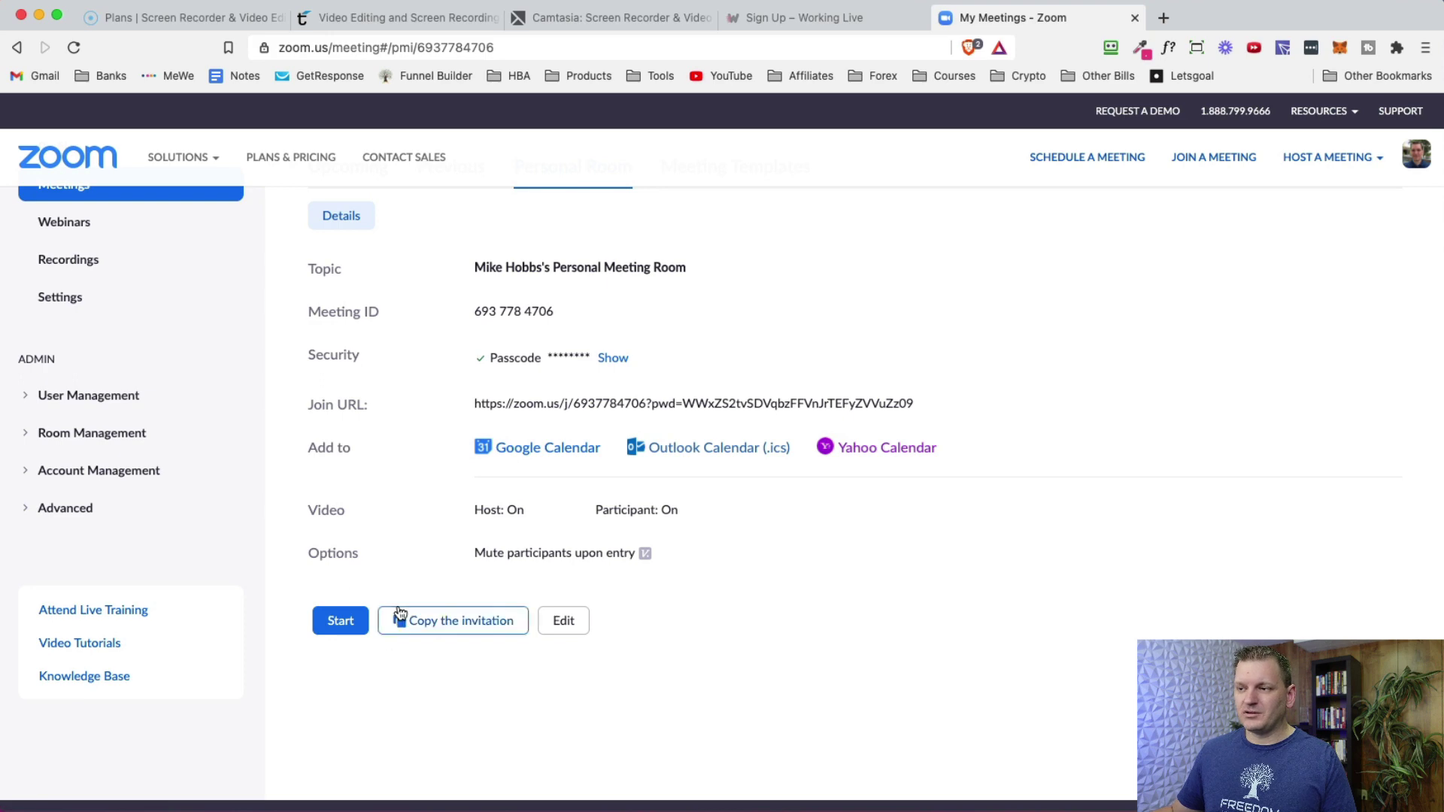
pyautogui.click(339, 620)
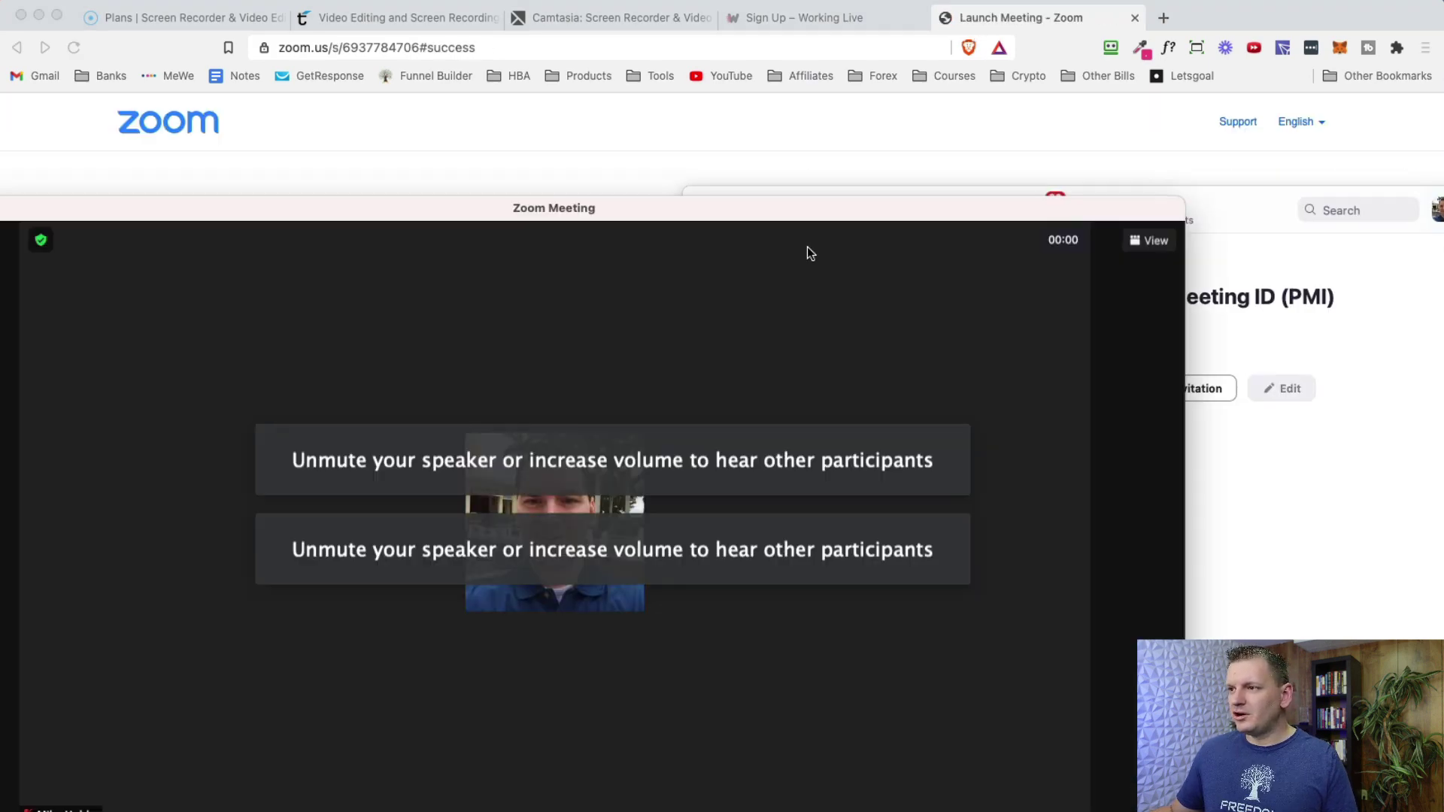
# Move the Zoom meeting window fully into view, then turn on the camera and unmute the microphone
pyautogui.moveTo(679, 214); pyautogui.dragTo(835, 97)
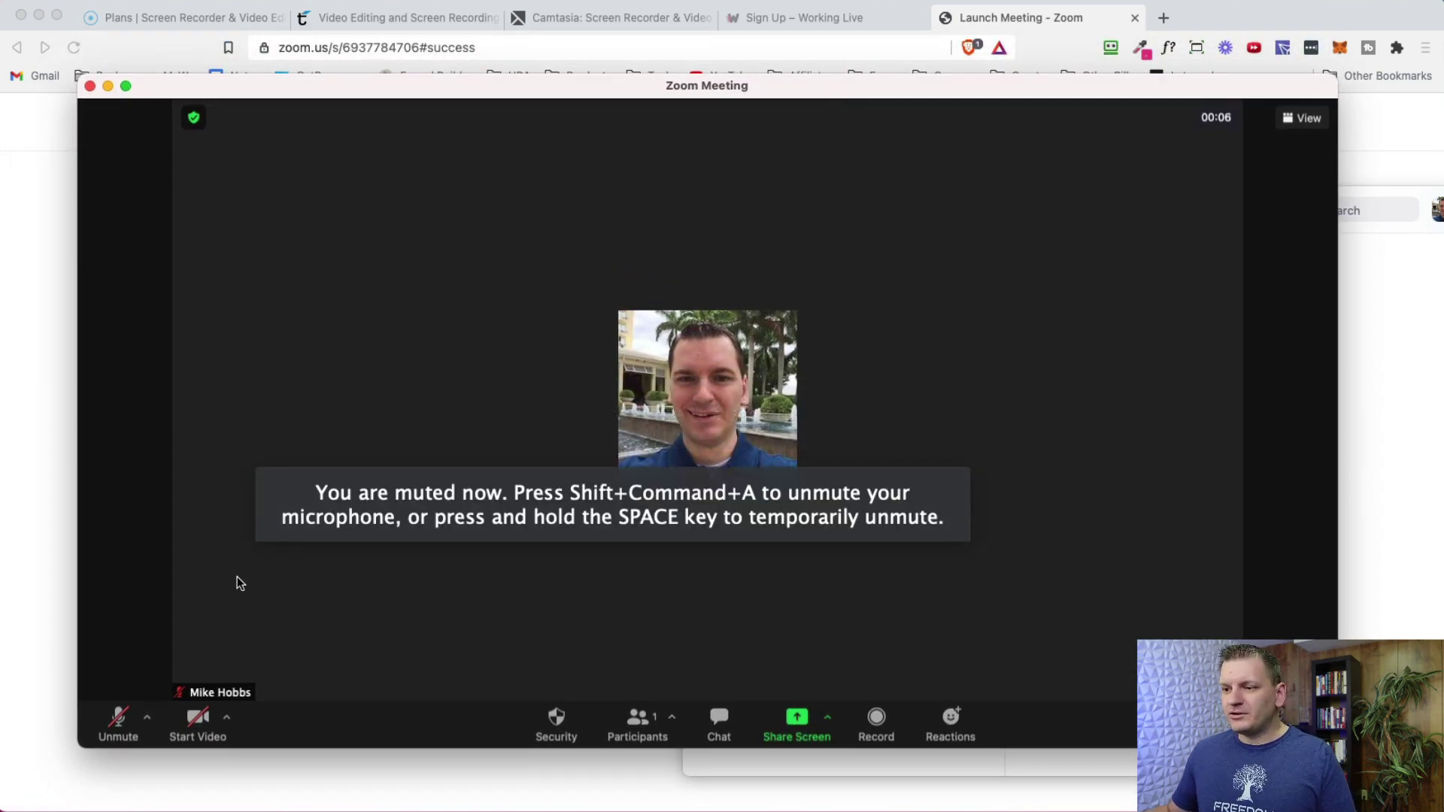
pyautogui.click(194, 719)
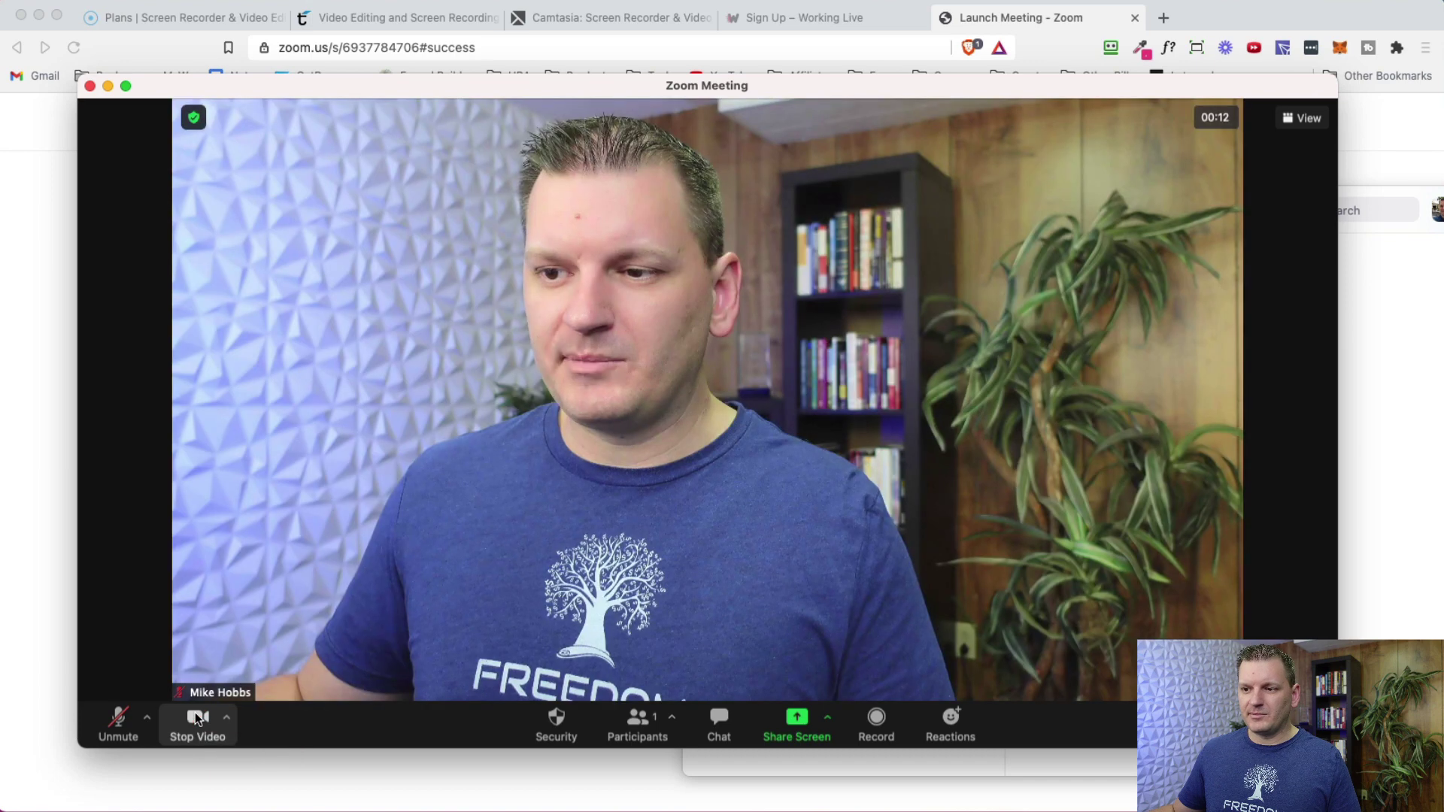
pyautogui.click(119, 718)
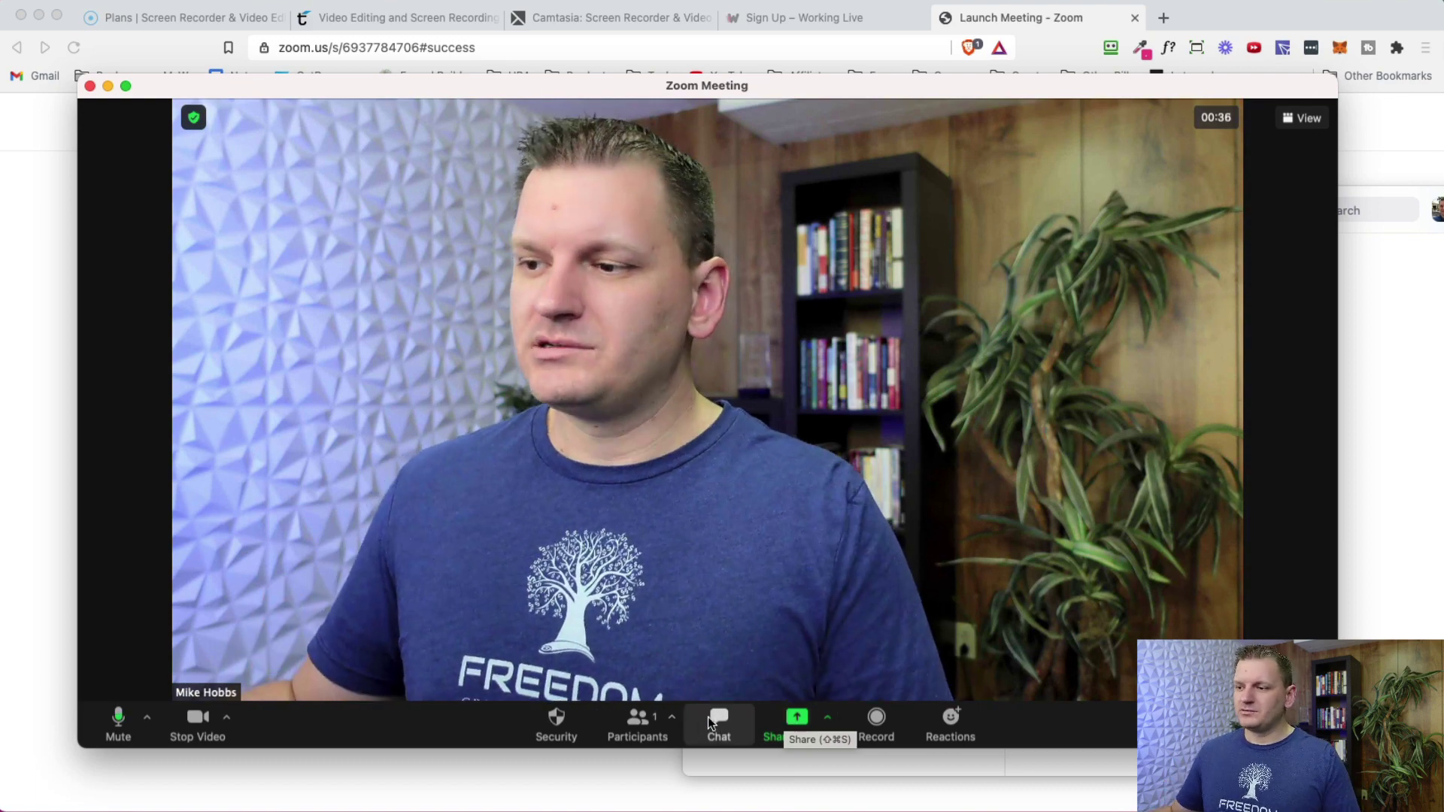
# Share the Brave Browser Launch Meeting window without computer sound, and place the floating video panel over the desktop beside the browser
pyautogui.click(772, 720)
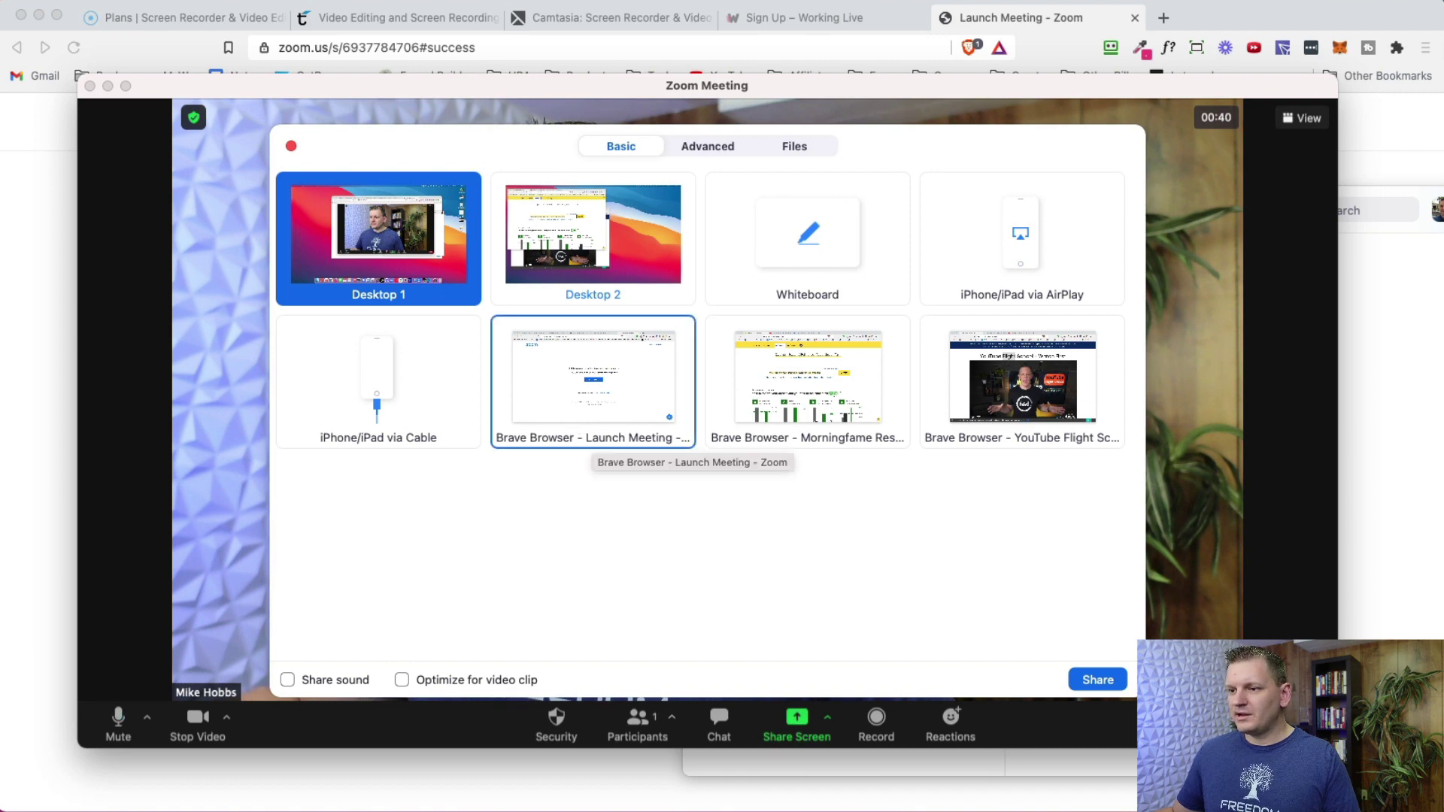
pyautogui.click(565, 414)
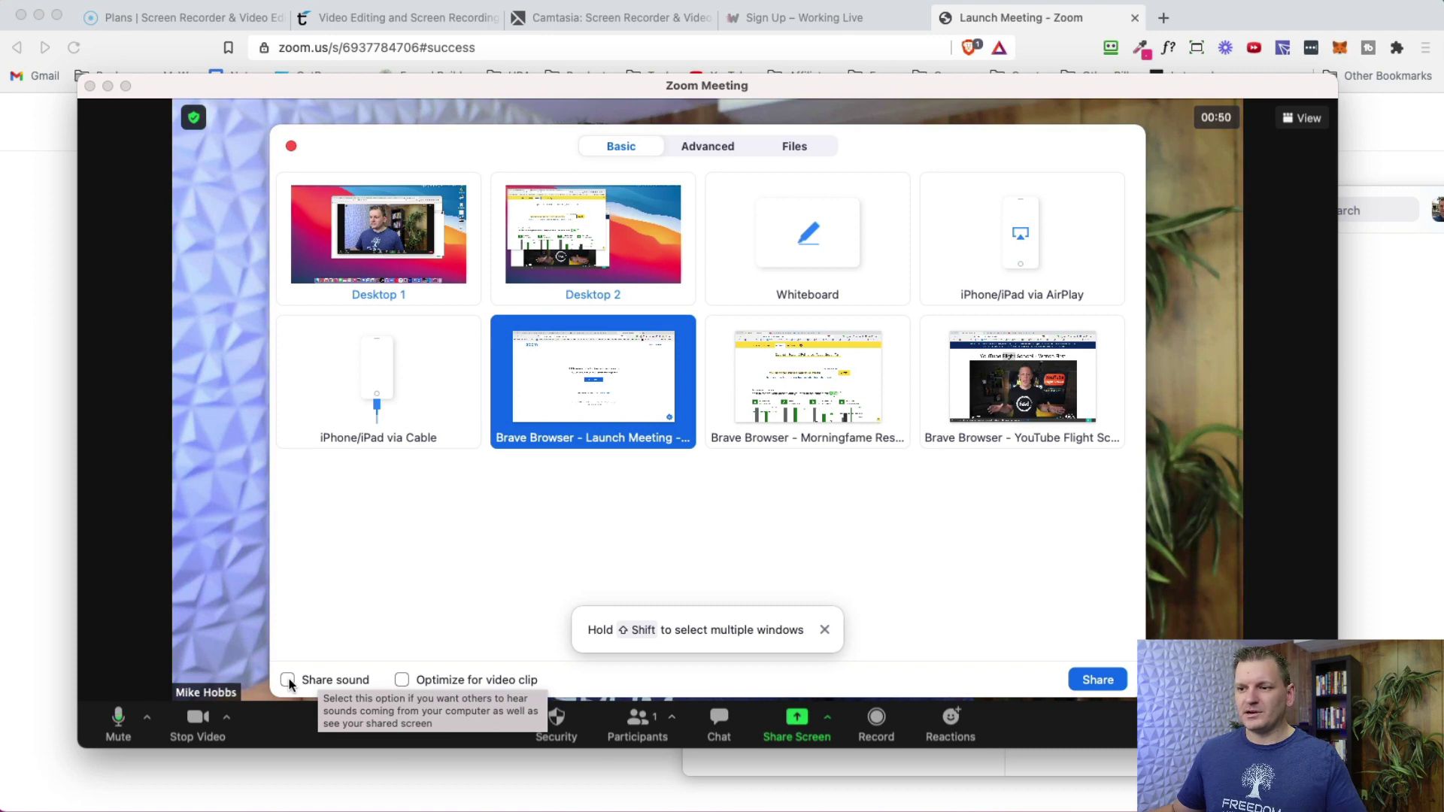
pyautogui.click(1092, 679)
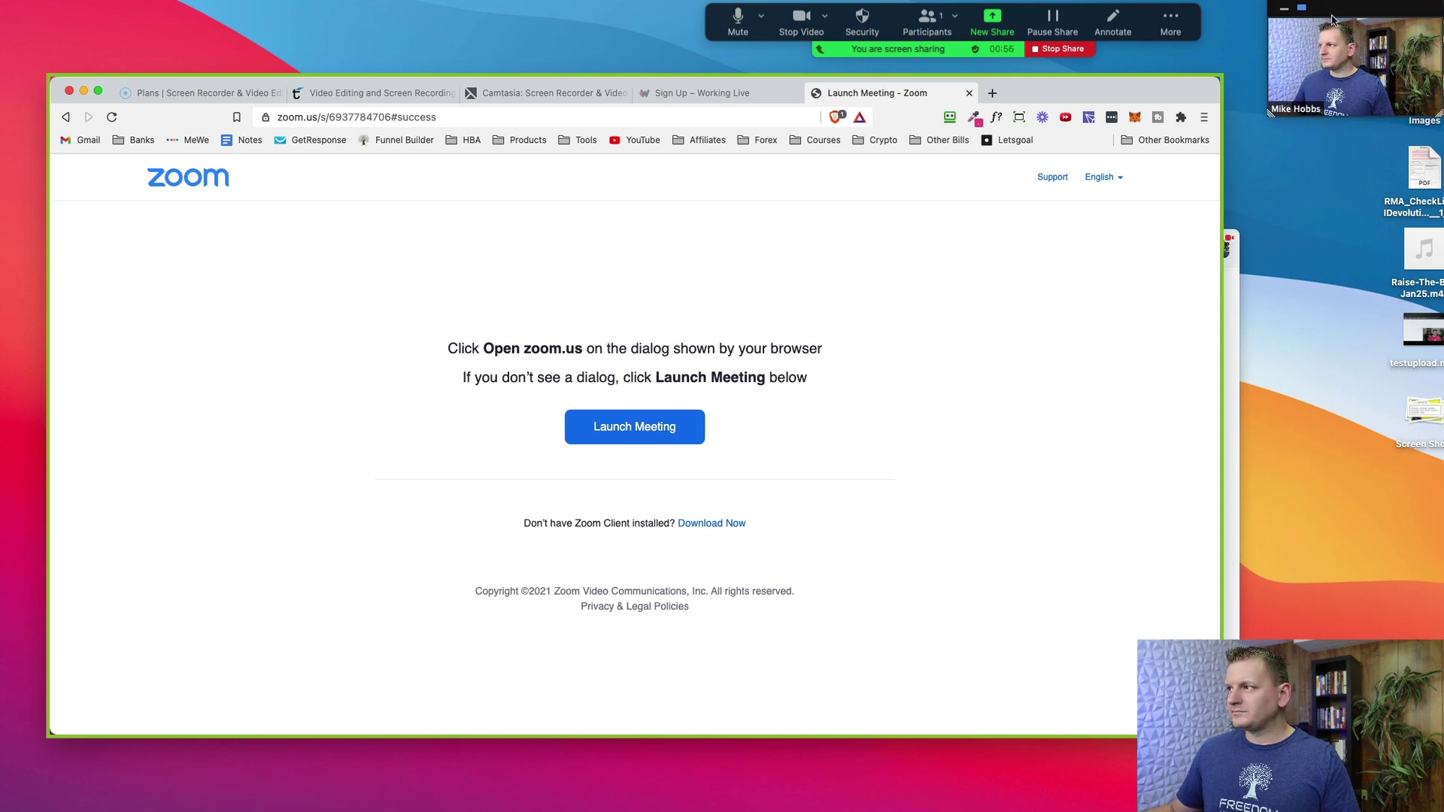
pyautogui.moveTo(1345, 12); pyautogui.dragTo(979, 322)
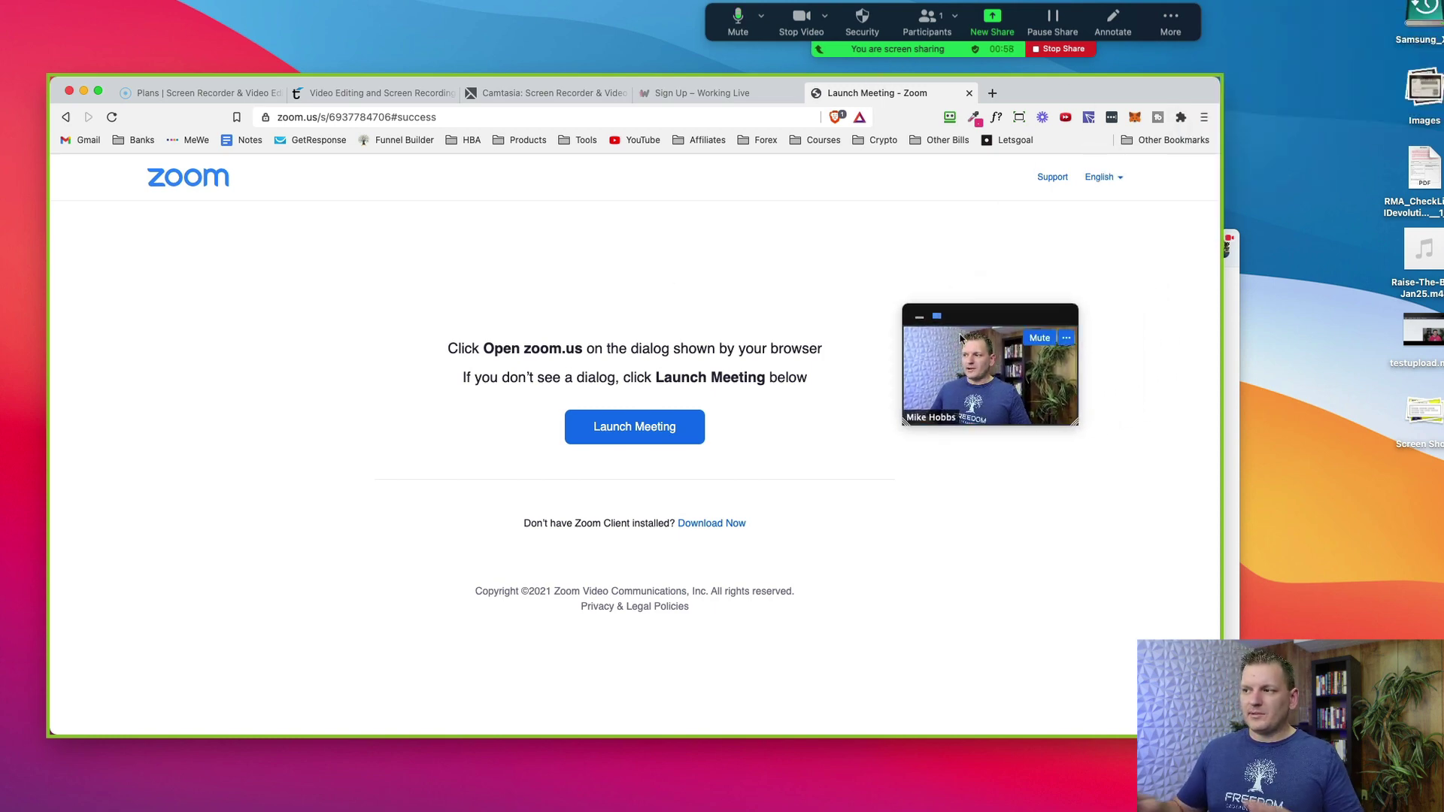
pyautogui.moveTo(961, 339); pyautogui.dragTo(1314, 89)
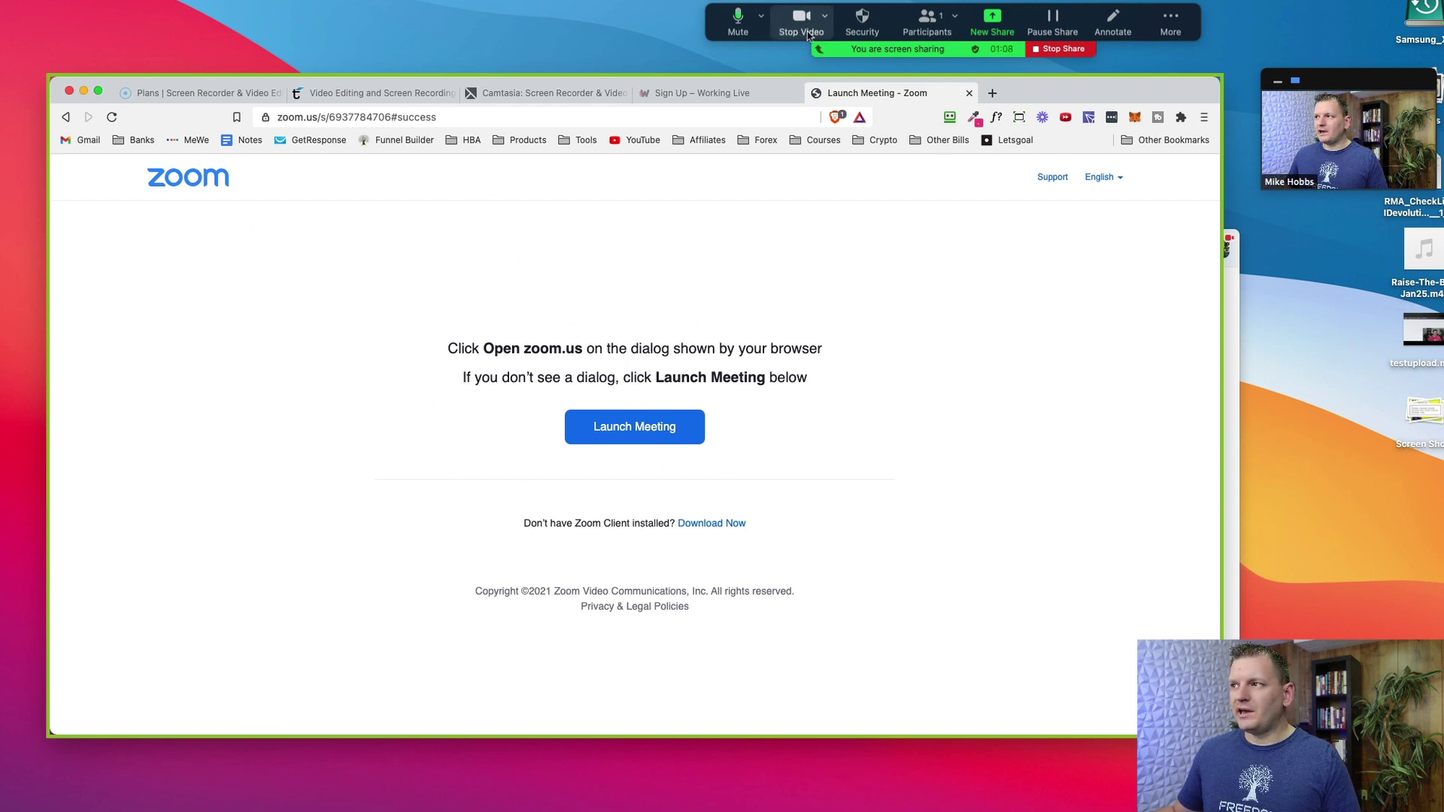
# Move the floating meeting controls onto the browser page and start recording the meeting
pyautogui.moveTo(860, 51); pyautogui.dragTo(551, 296)
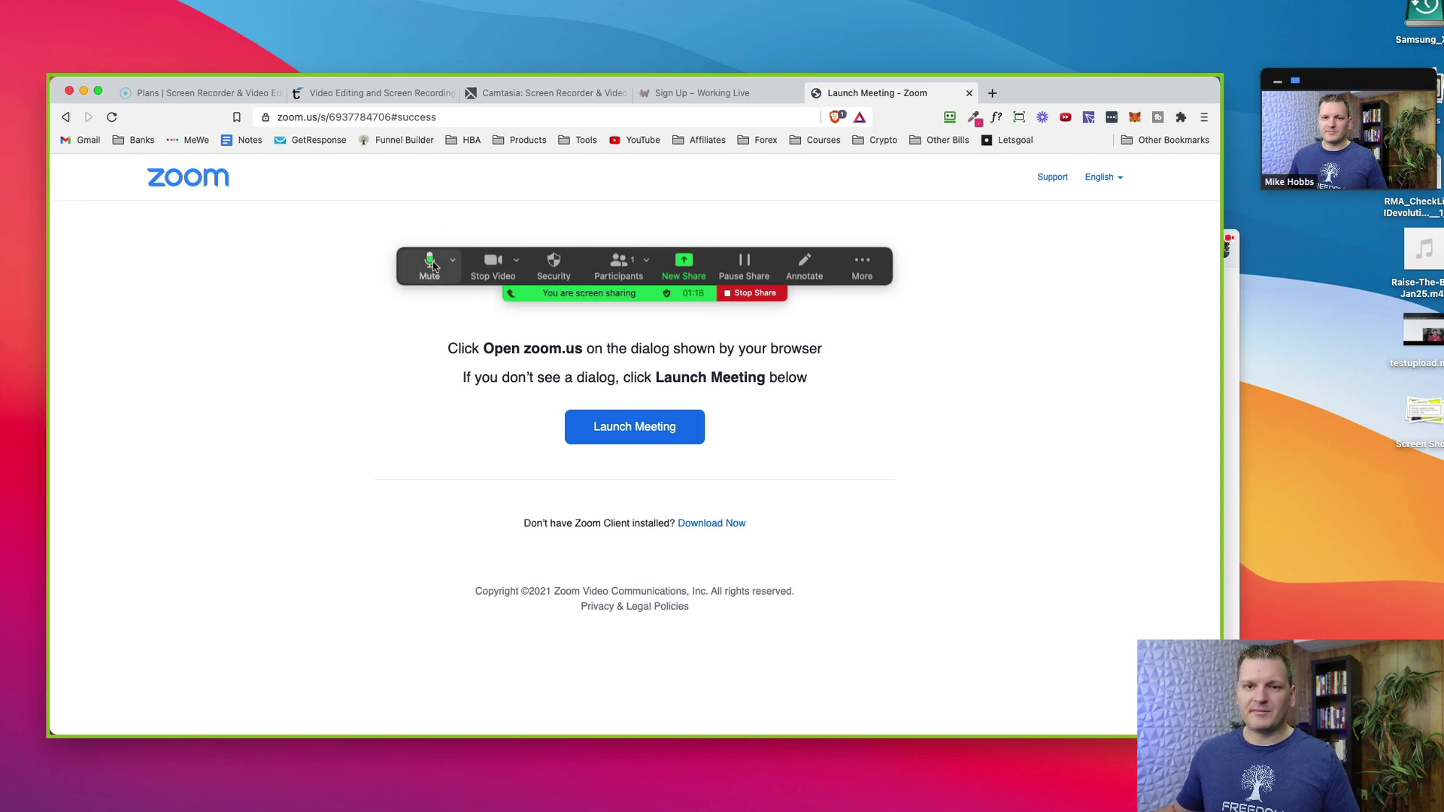
pyautogui.click(869, 268)
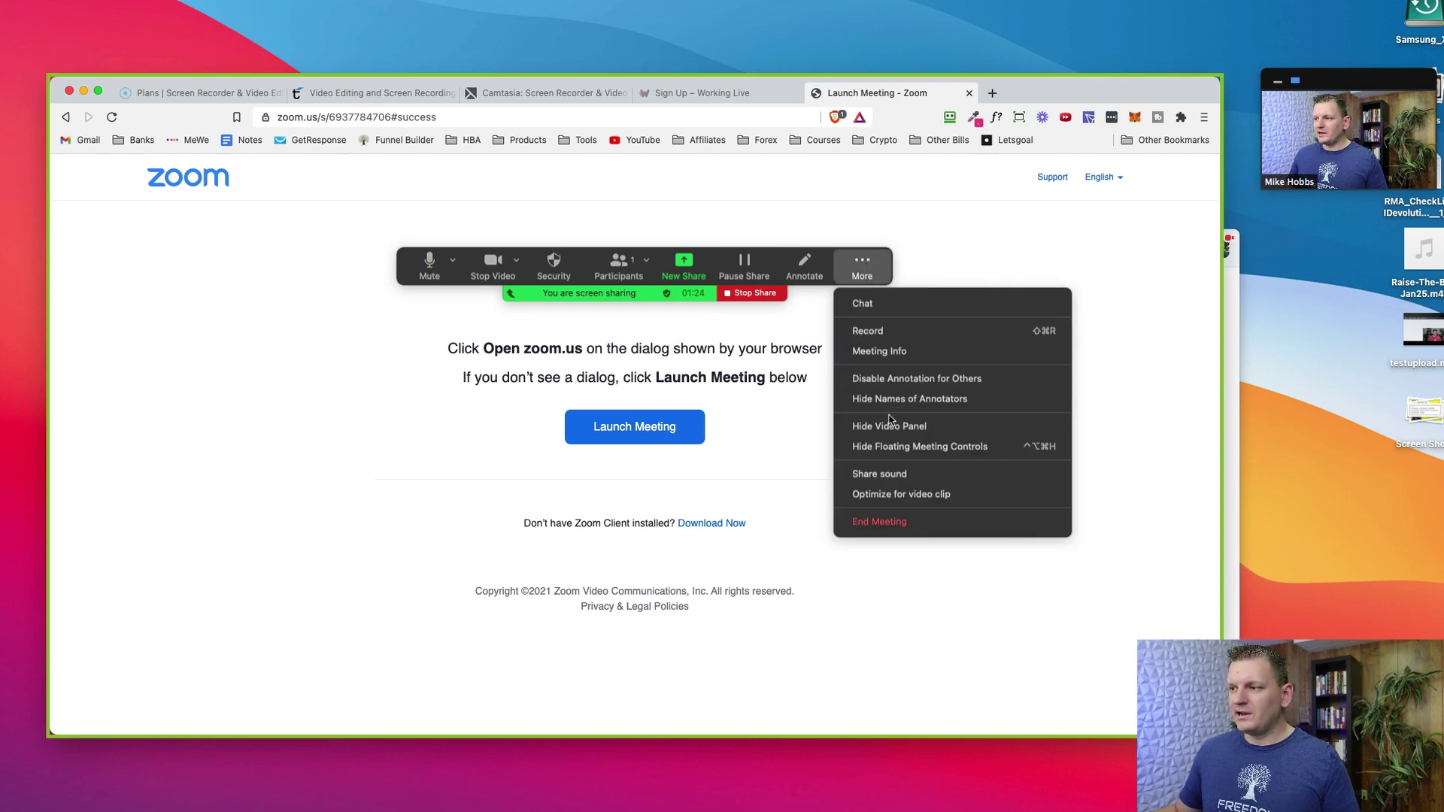
pyautogui.click(884, 333)
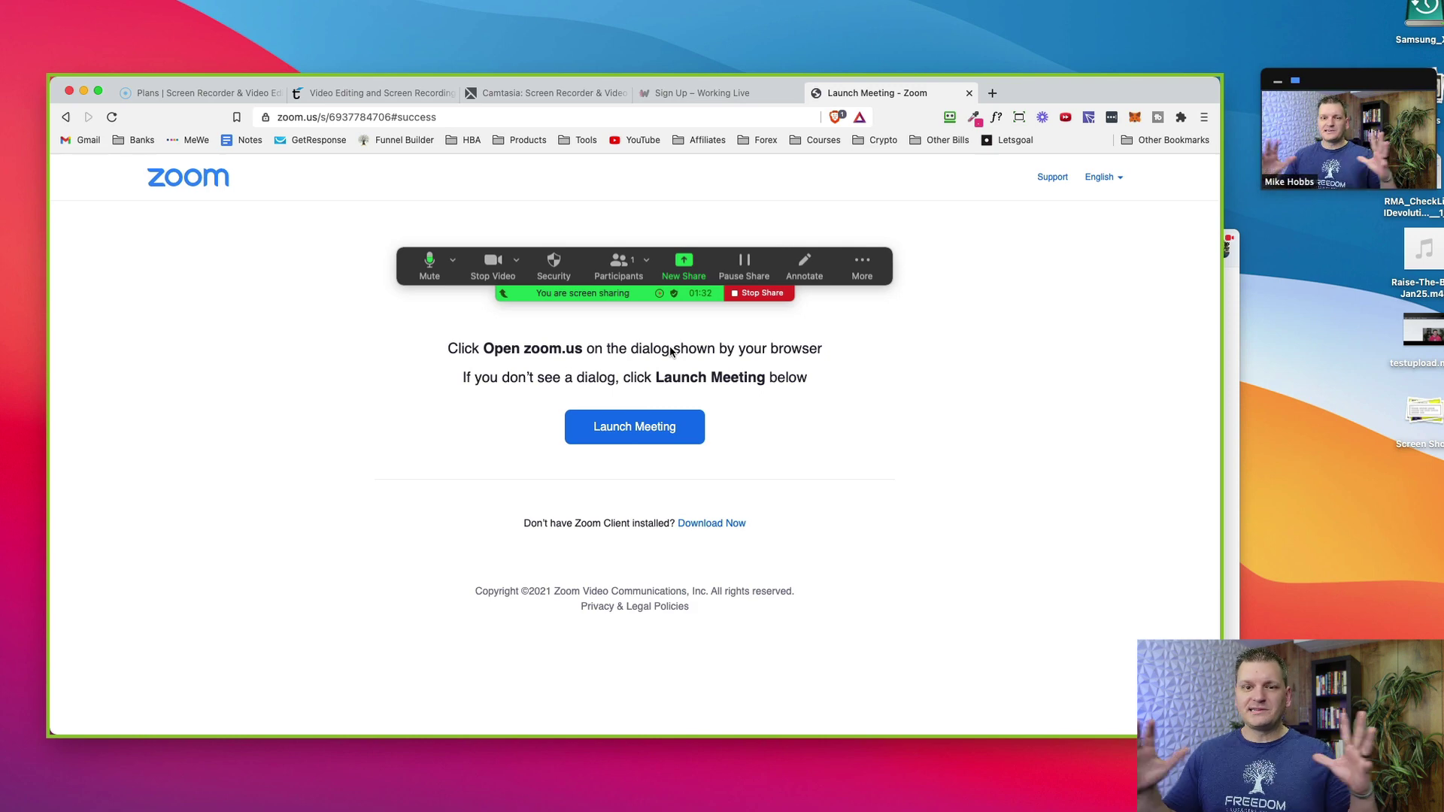
# Show the Screencast-O-Matic plans page in the recording, clear the meeting controls off it and highlight the Deluxe plan's name and price
pyautogui.click(181, 94)
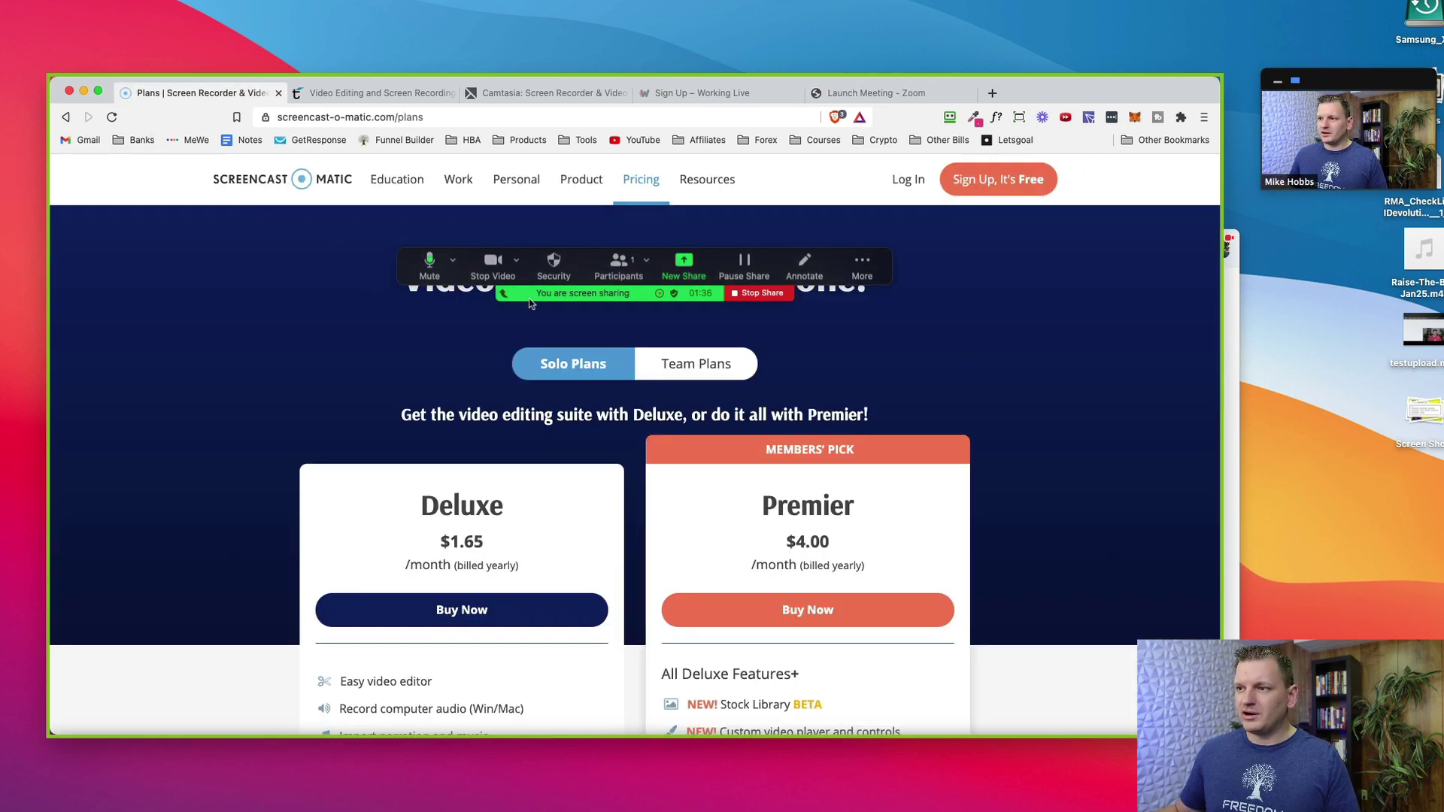
pyautogui.moveTo(535, 301); pyautogui.dragTo(4, 639)
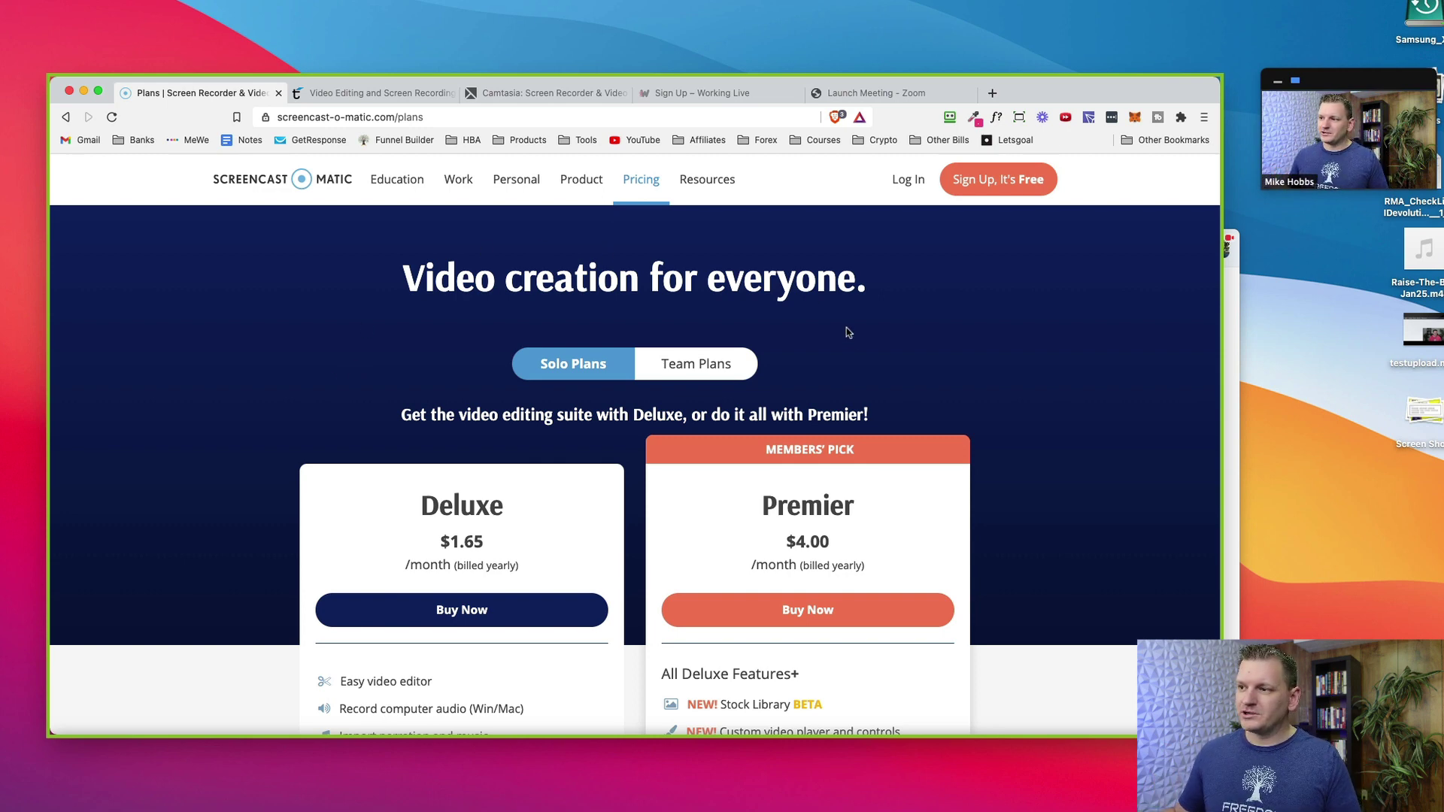
pyautogui.scroll(-5, 305, 374)
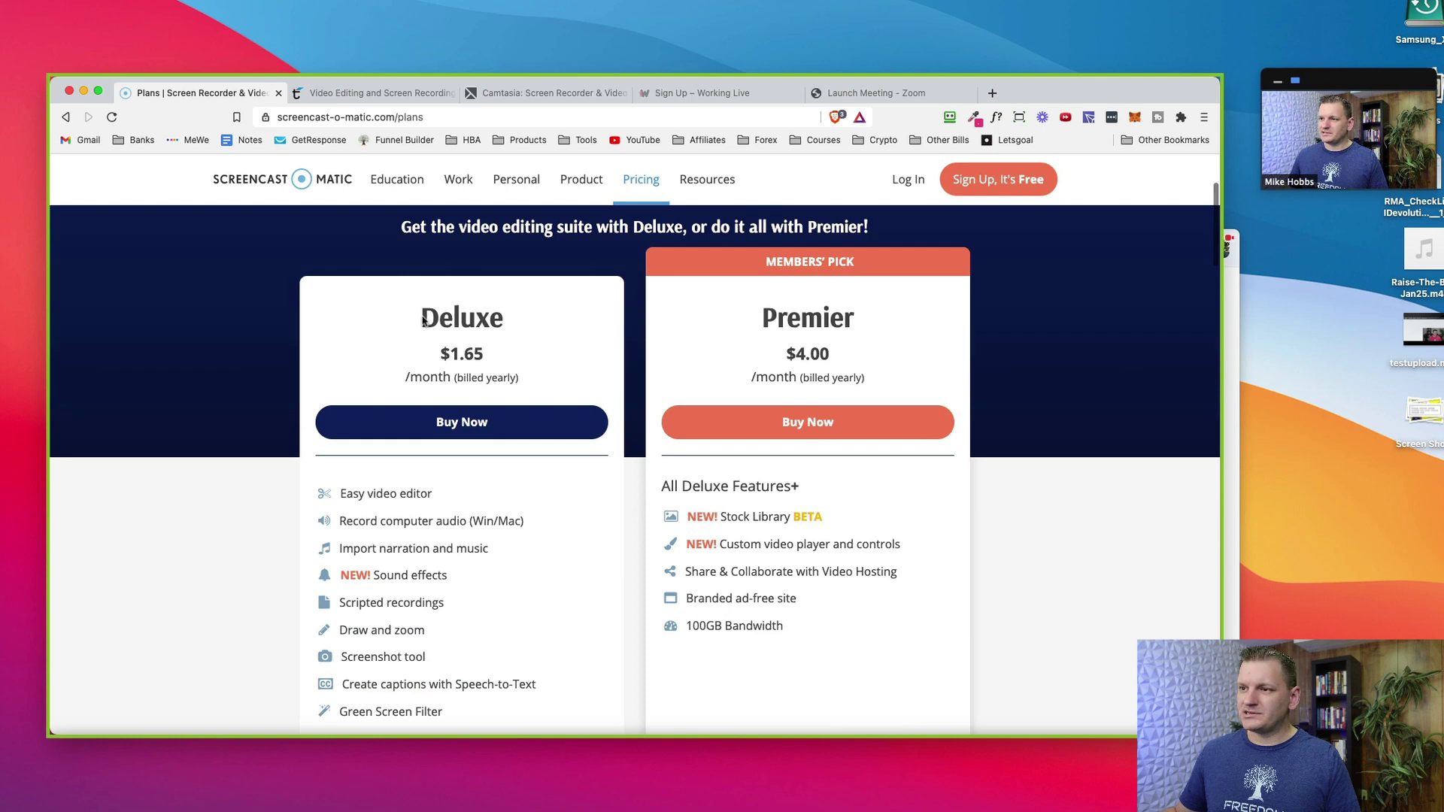
pyautogui.moveTo(422, 319); pyautogui.dragTo(520, 368)
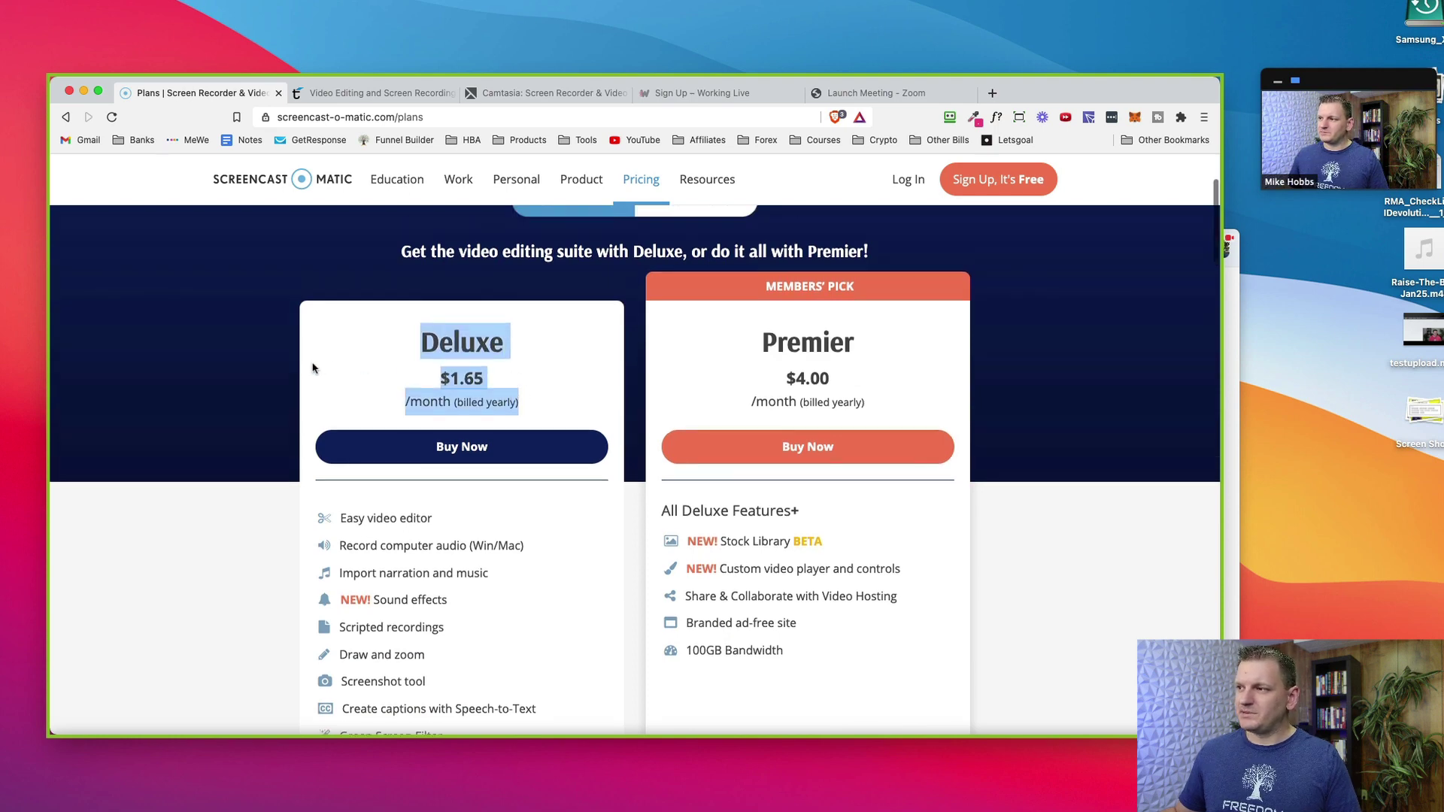
pyautogui.scroll(5, 293, 374)
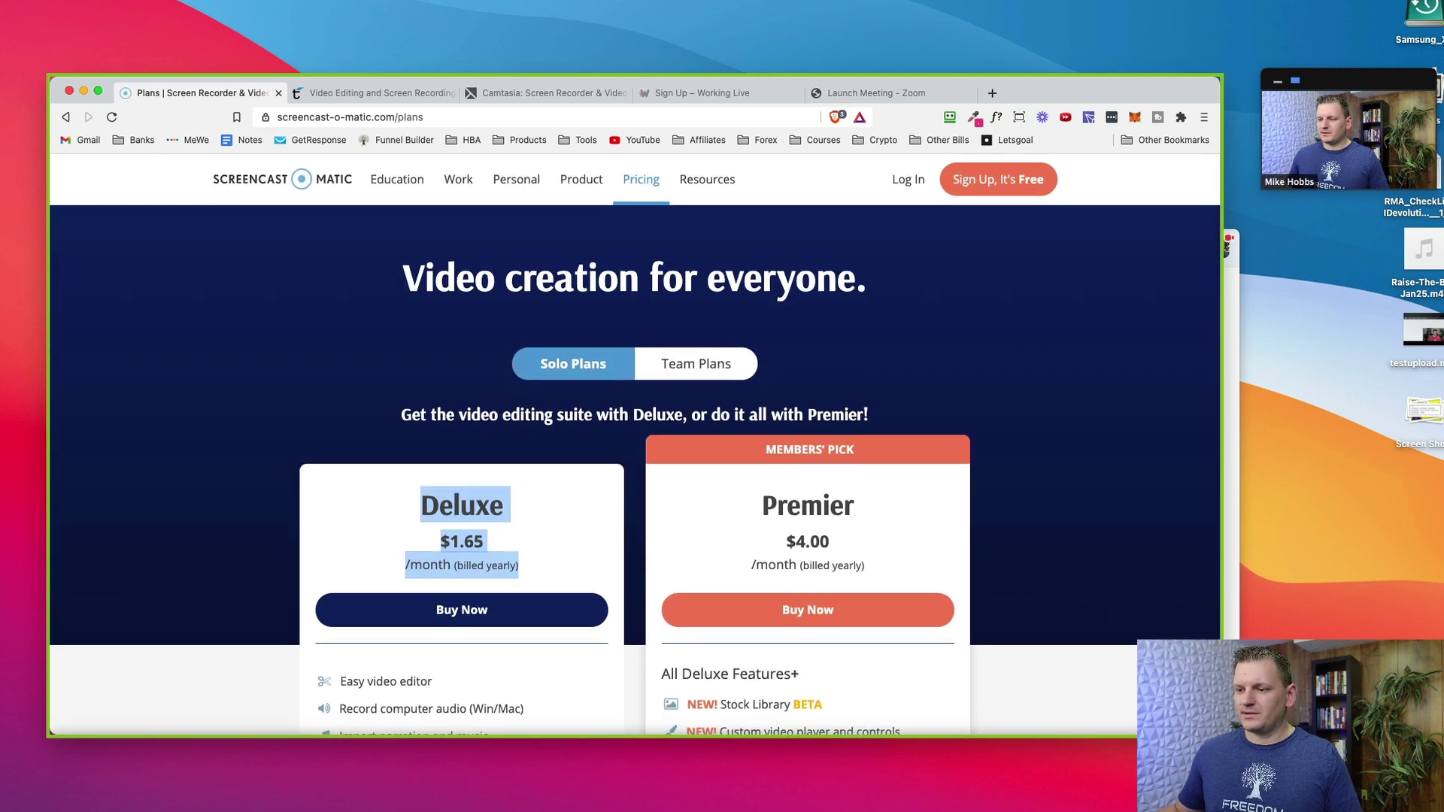
# Bring the floating meeting controls back over the page and stop the recording
pyautogui.moveTo(489, 301)
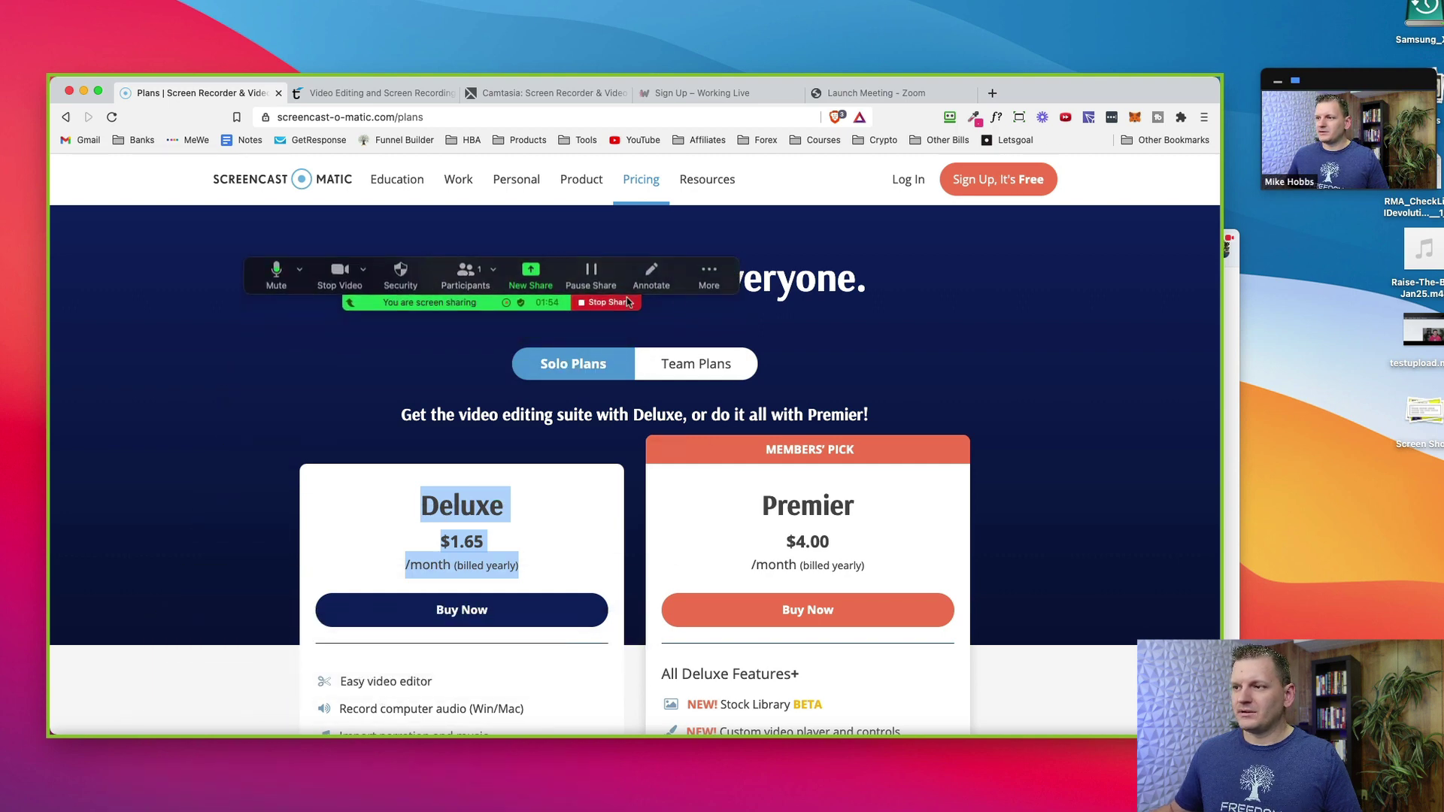
pyautogui.click(707, 277)
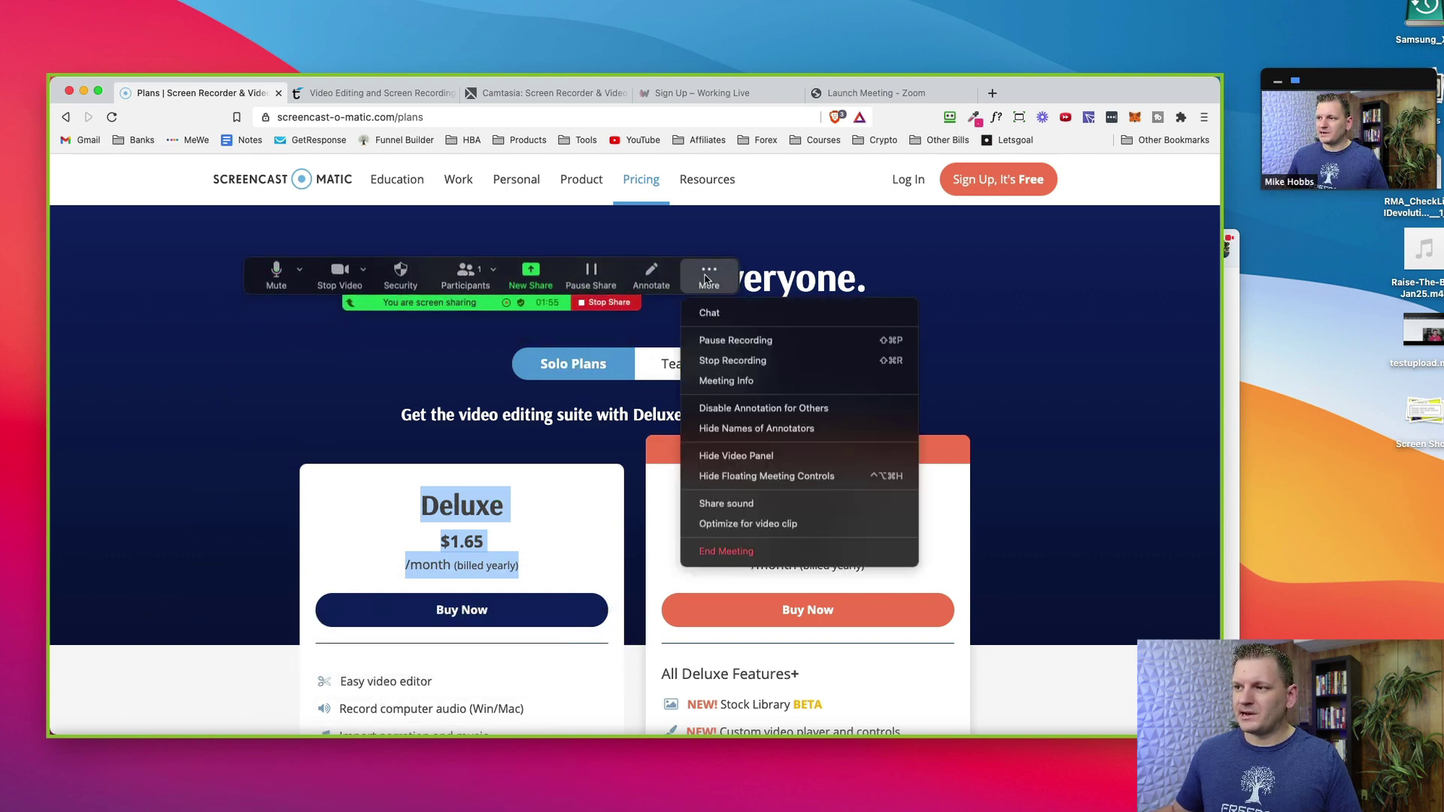
pyautogui.click(733, 364)
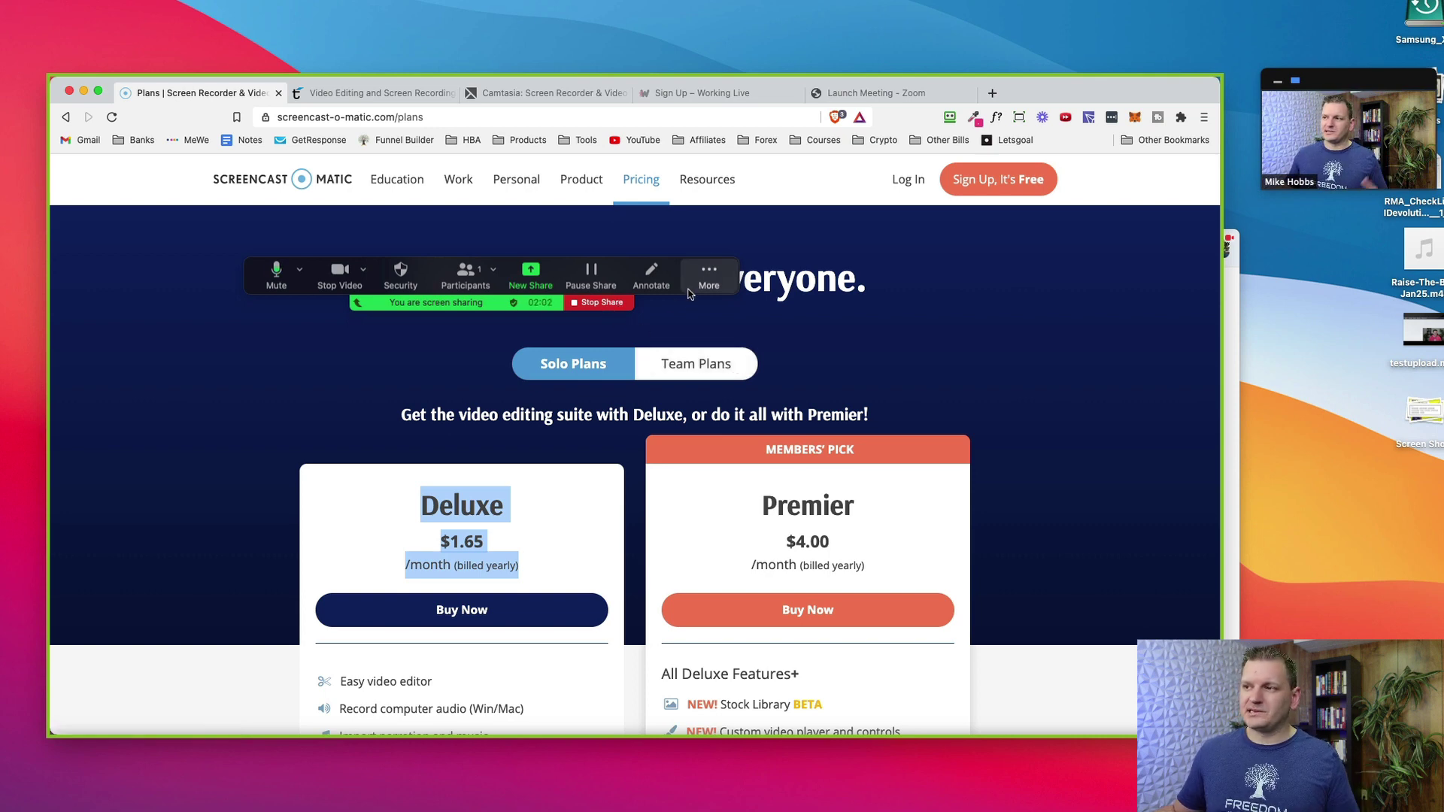
# Stop the screen share and end the meeting for all participants
pyautogui.click(599, 302)
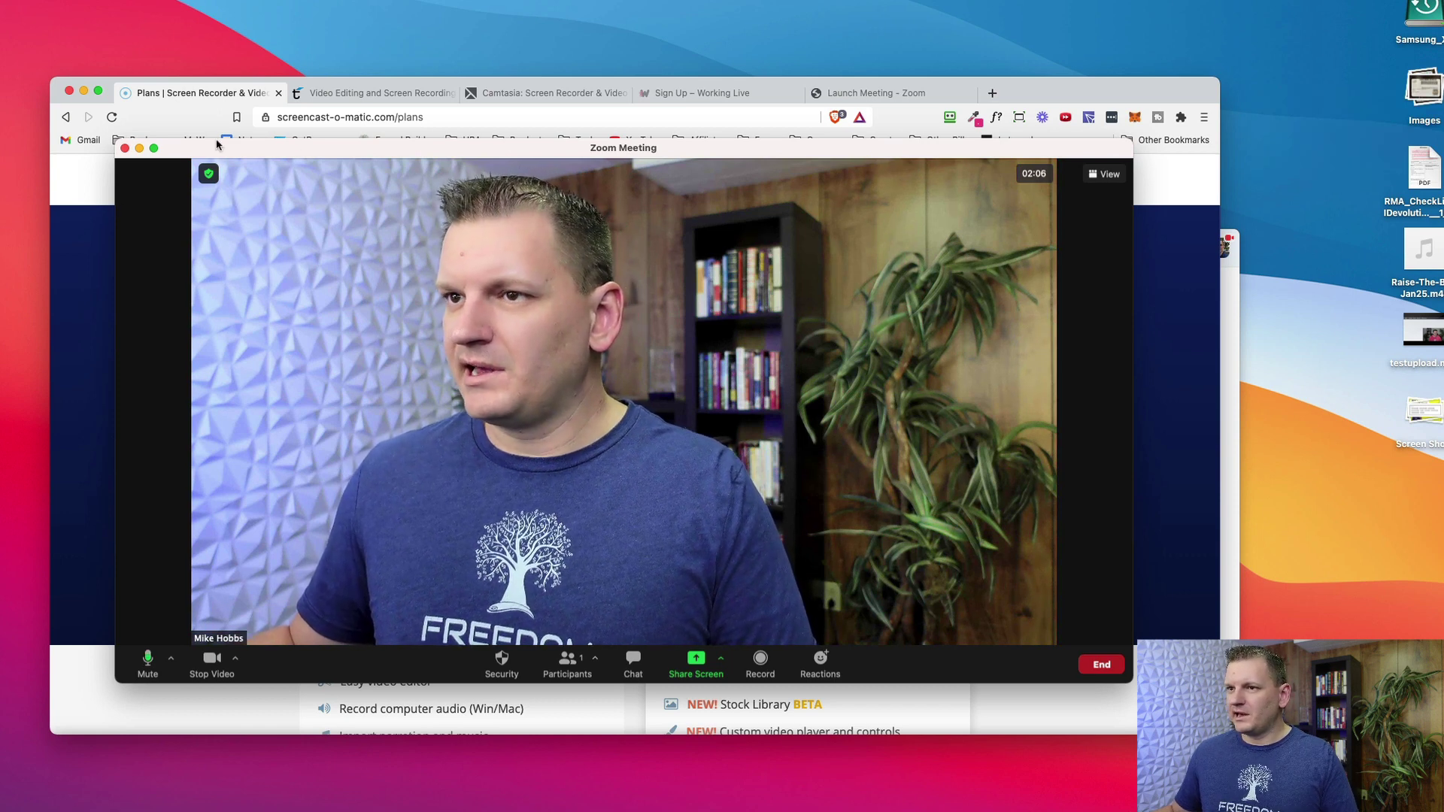
pyautogui.click(124, 148)
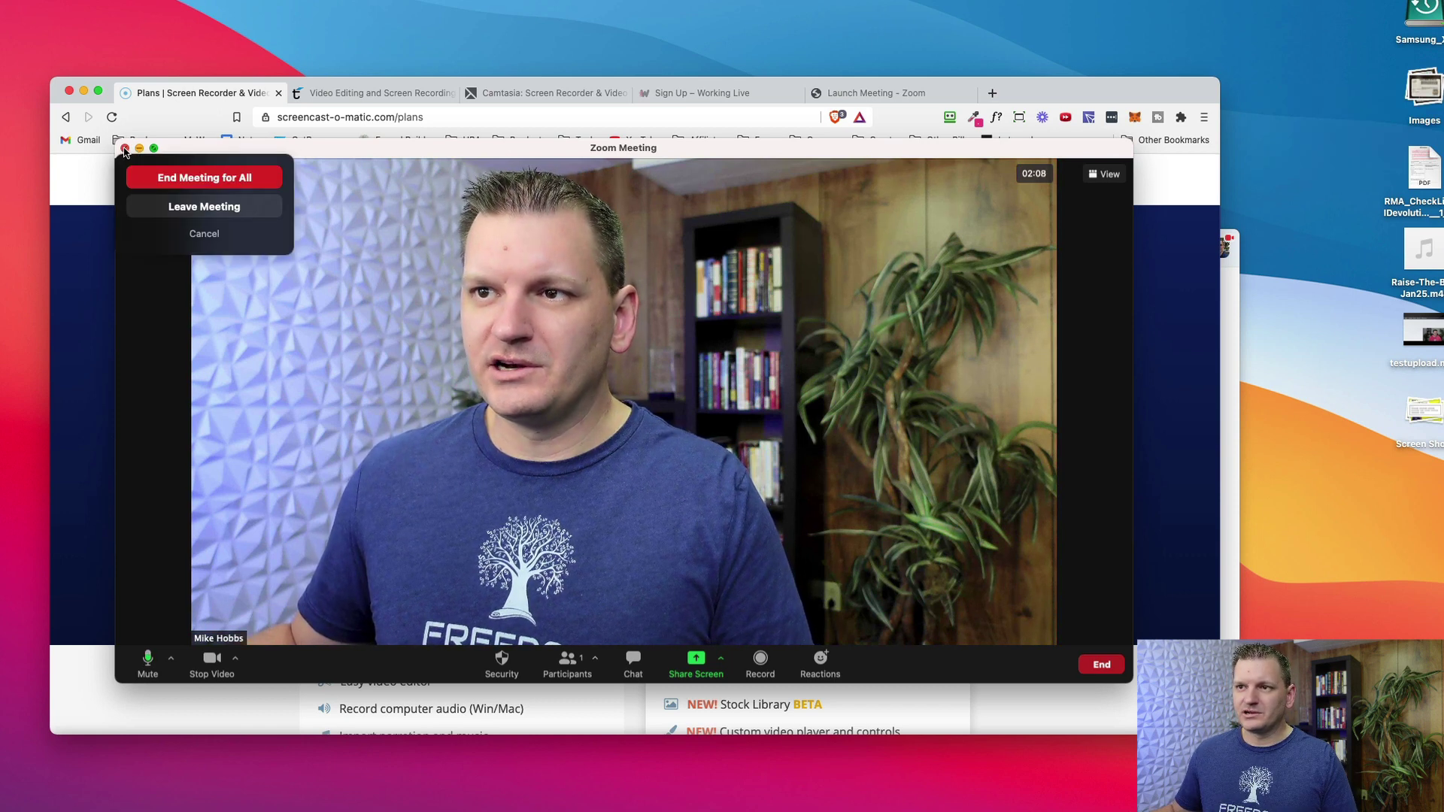
pyautogui.click(259, 183)
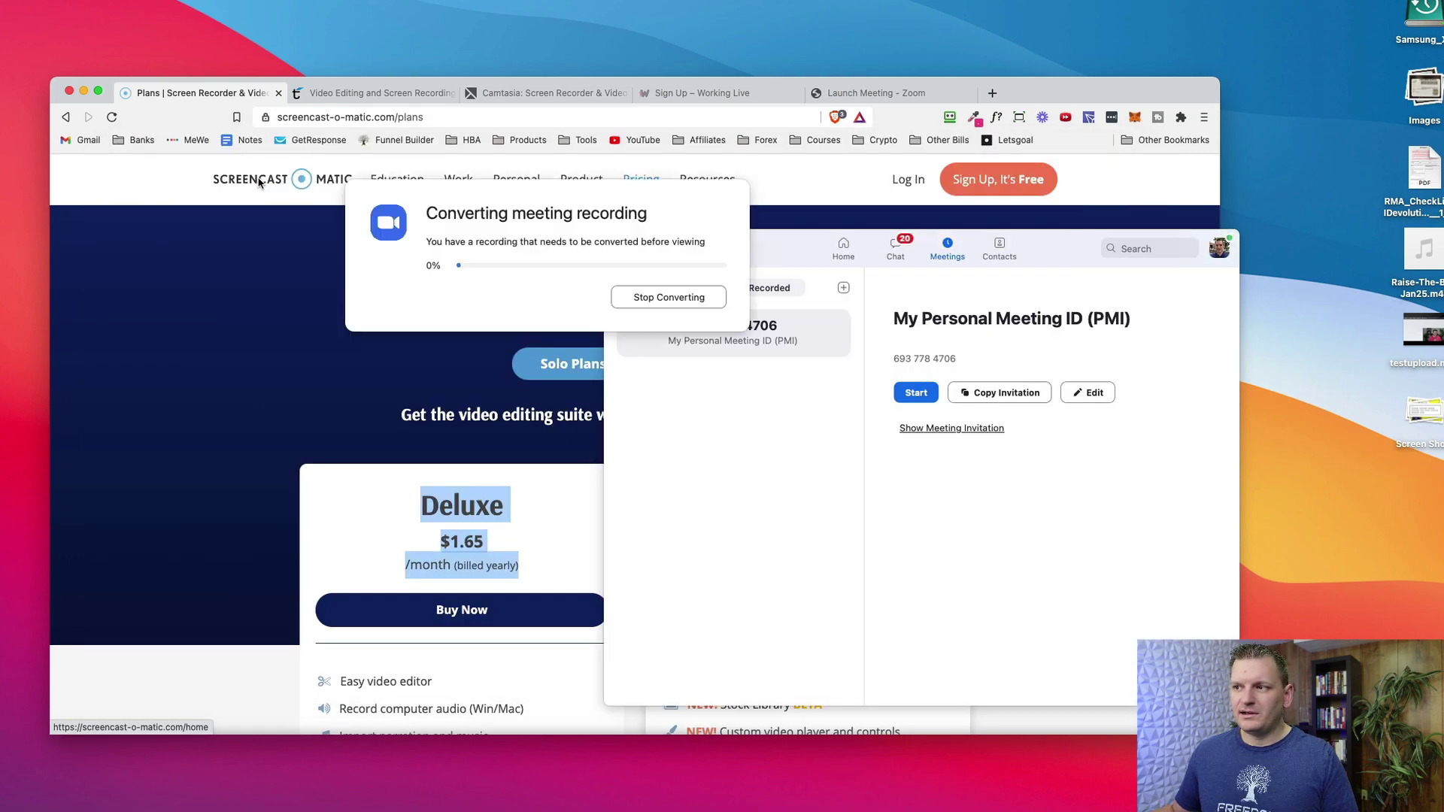
# Move the recording conversion dialog aside and reposition the recording's folder window over the middle of the browser
pyautogui.moveTo(601, 204); pyautogui.dragTo(505, 242)
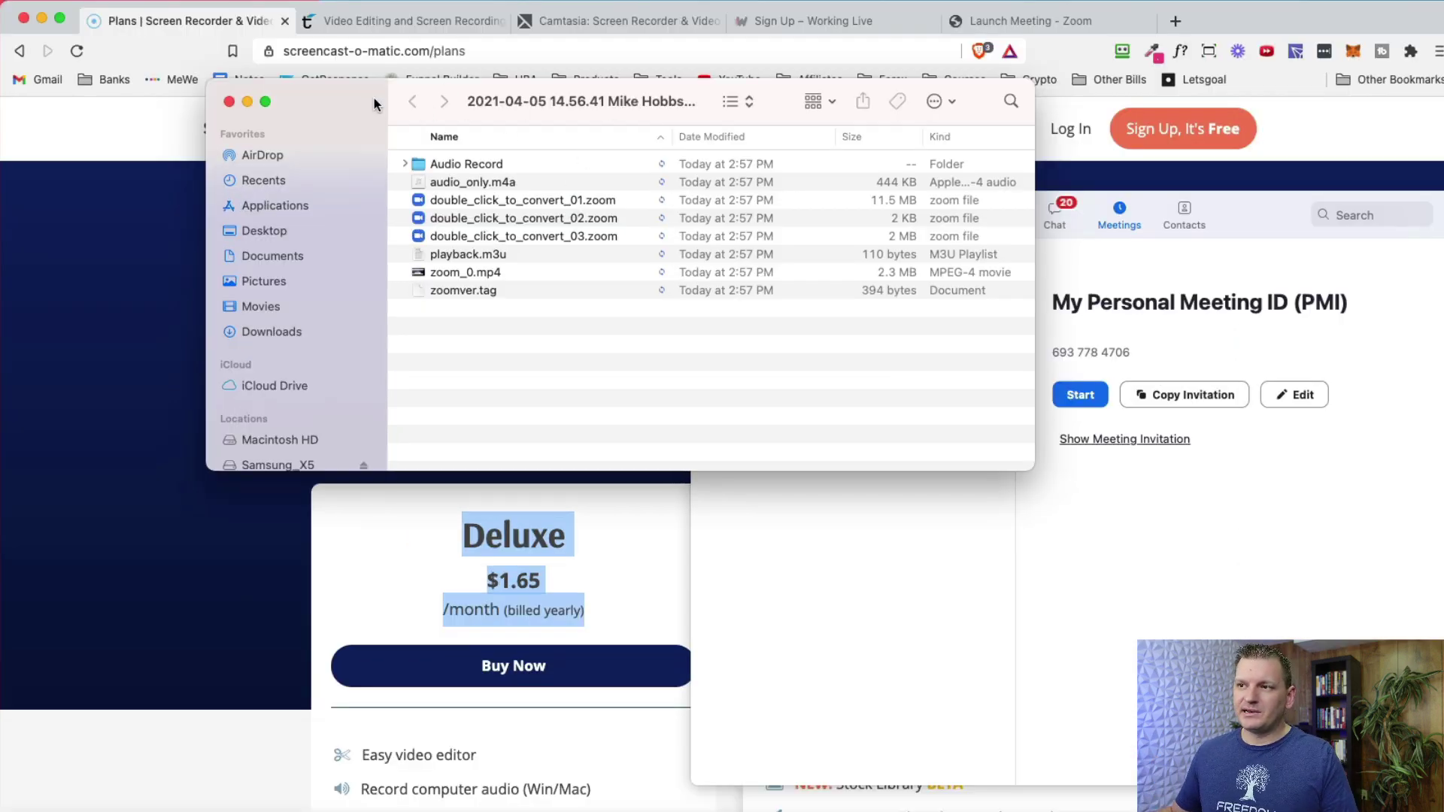
pyautogui.moveTo(373, 103); pyautogui.dragTo(485, 201)
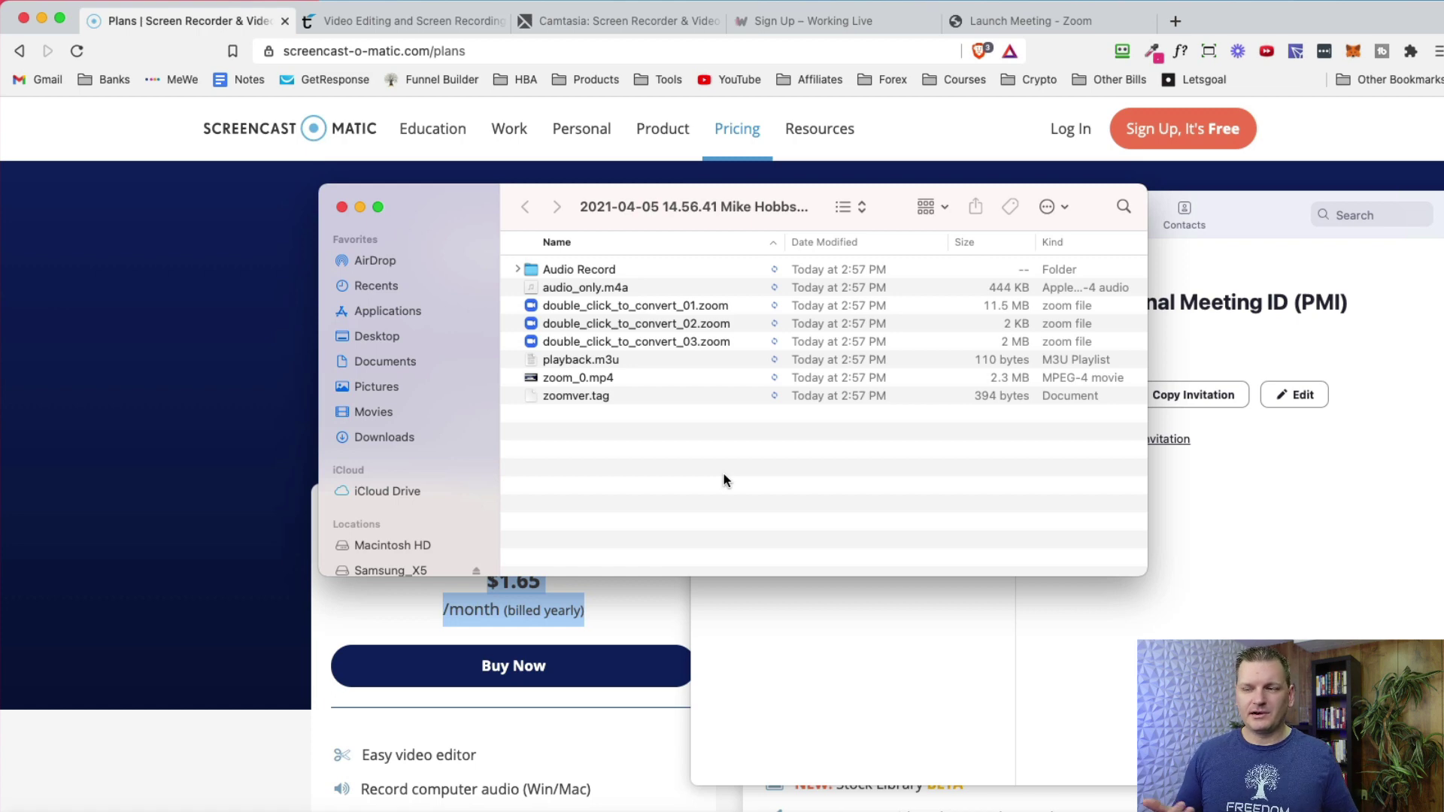
pyautogui.moveTo(484, 203); pyautogui.dragTo(436, 183)
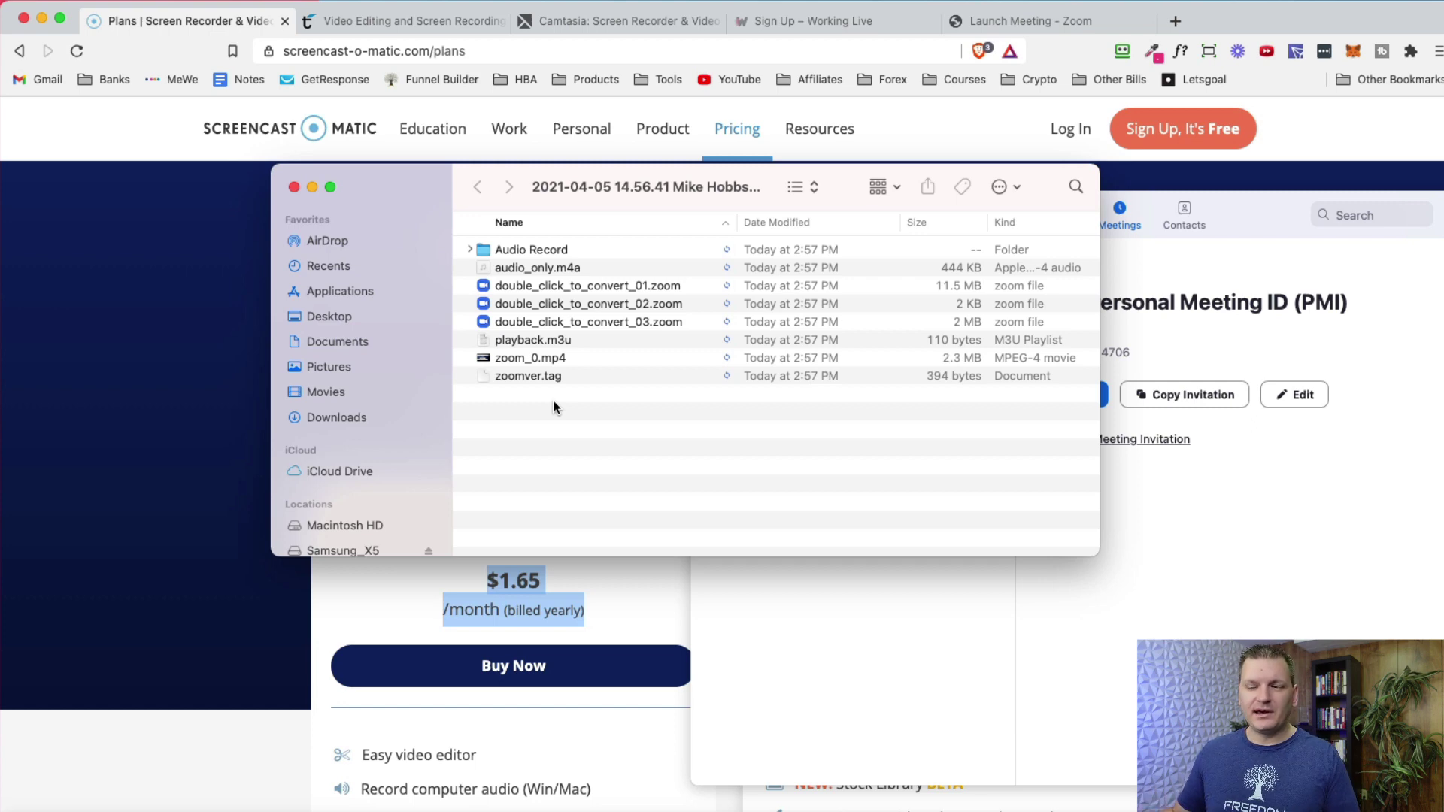
# Open zoom_0.mp4 from the recording folder, position the player window and play the first few seconds to check the video layout
pyautogui.click(516, 356)
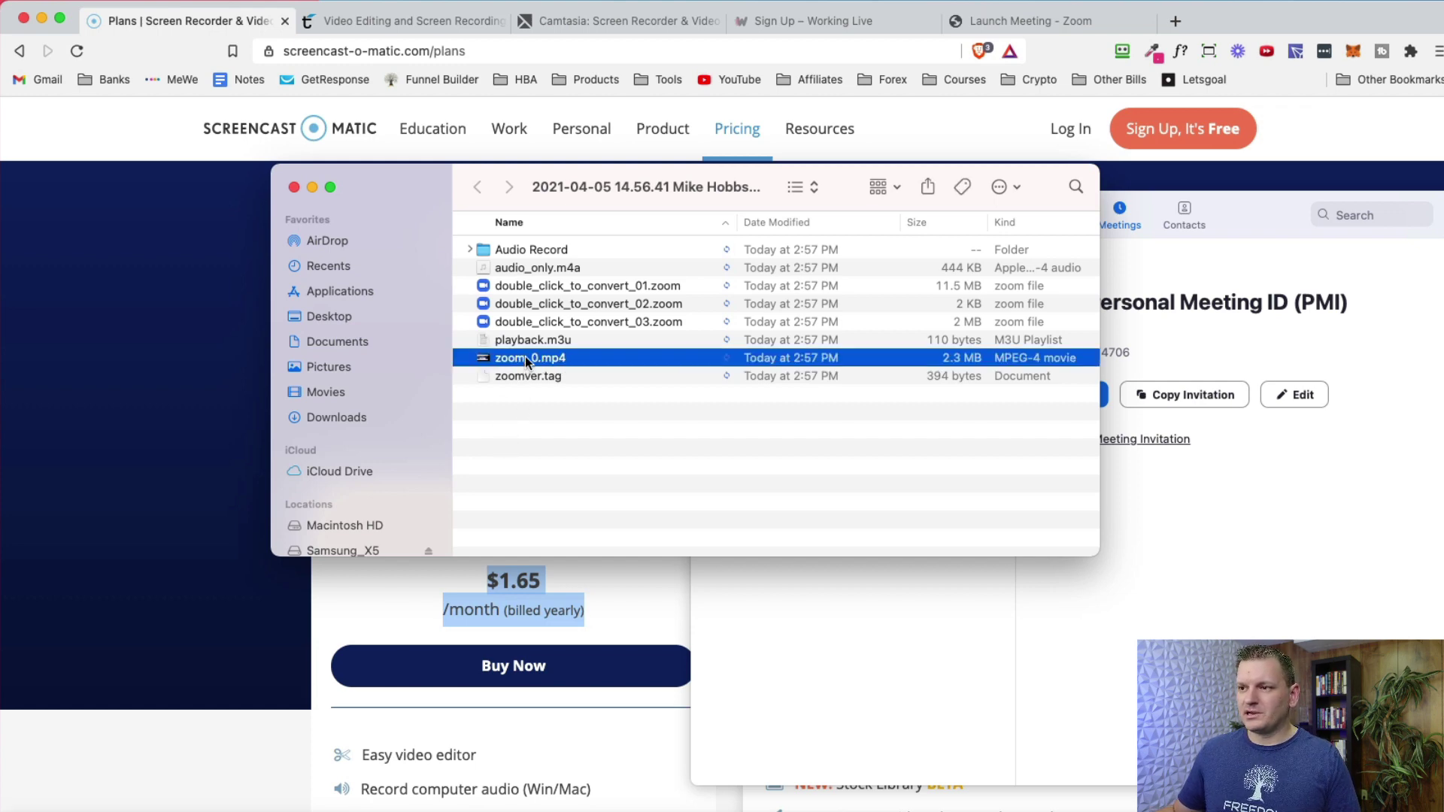
pyautogui.doubleClick(525, 357)
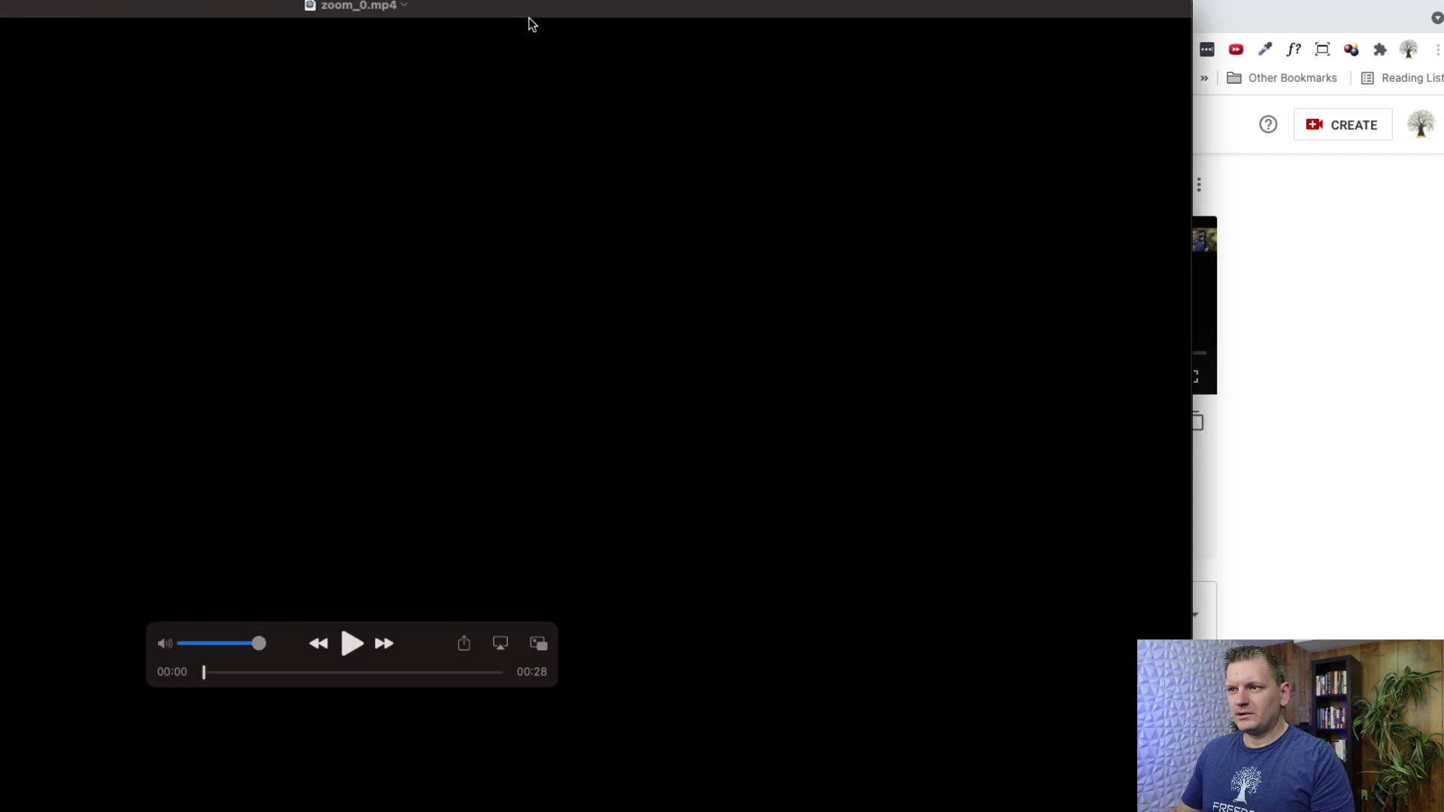
pyautogui.moveTo(530, 11); pyautogui.dragTo(866, 7)
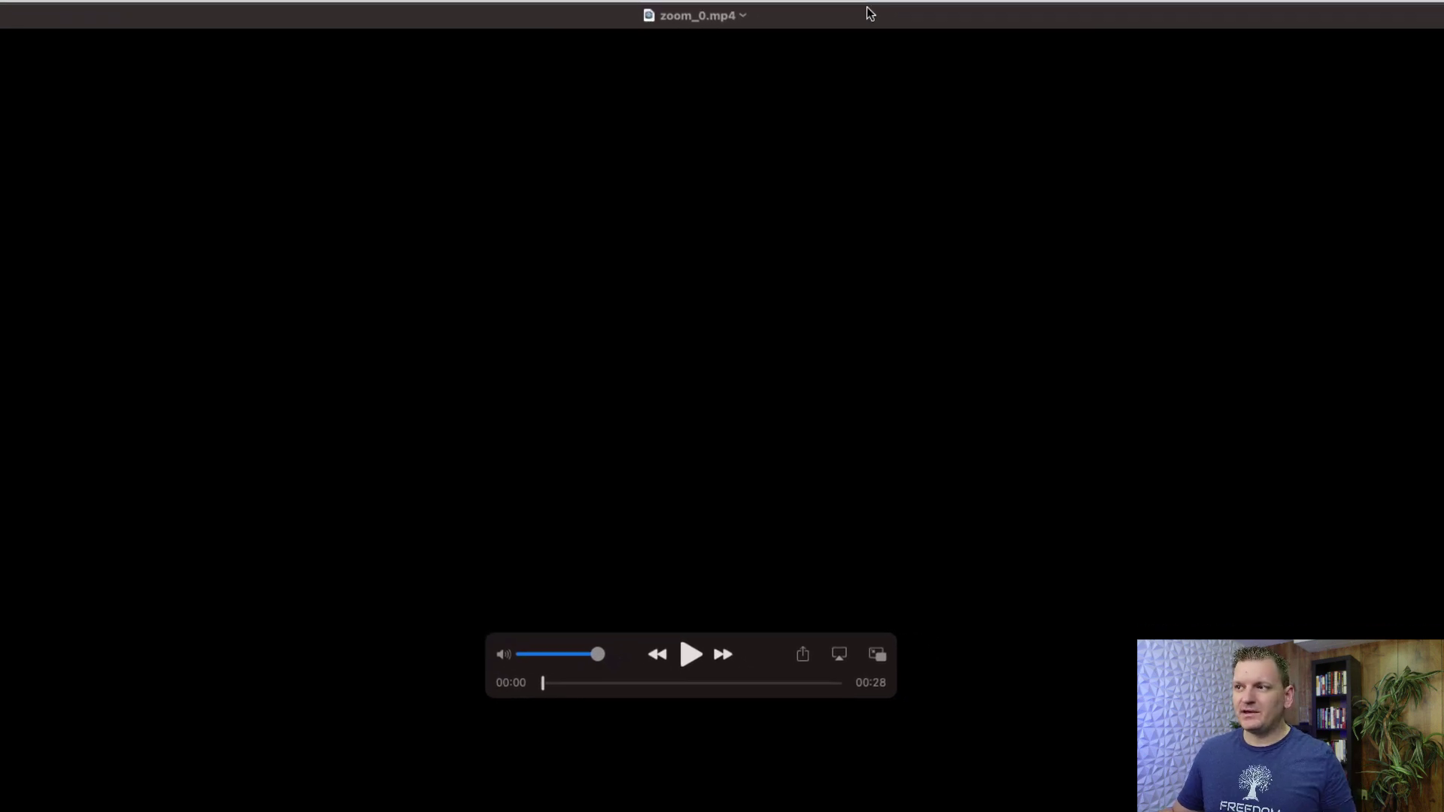
pyautogui.click(688, 651)
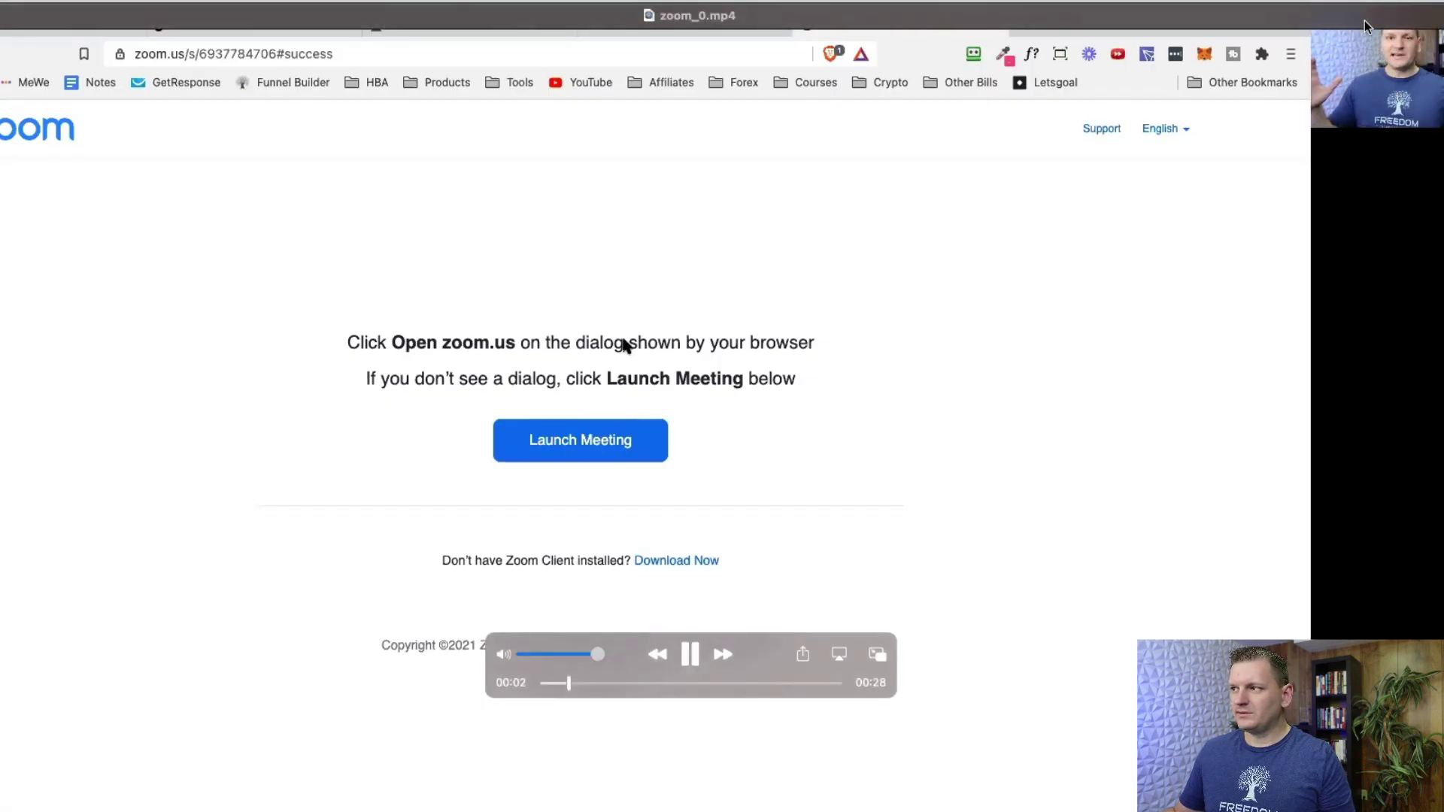
pyautogui.moveTo(1269, 21); pyautogui.dragTo(1162, 25)
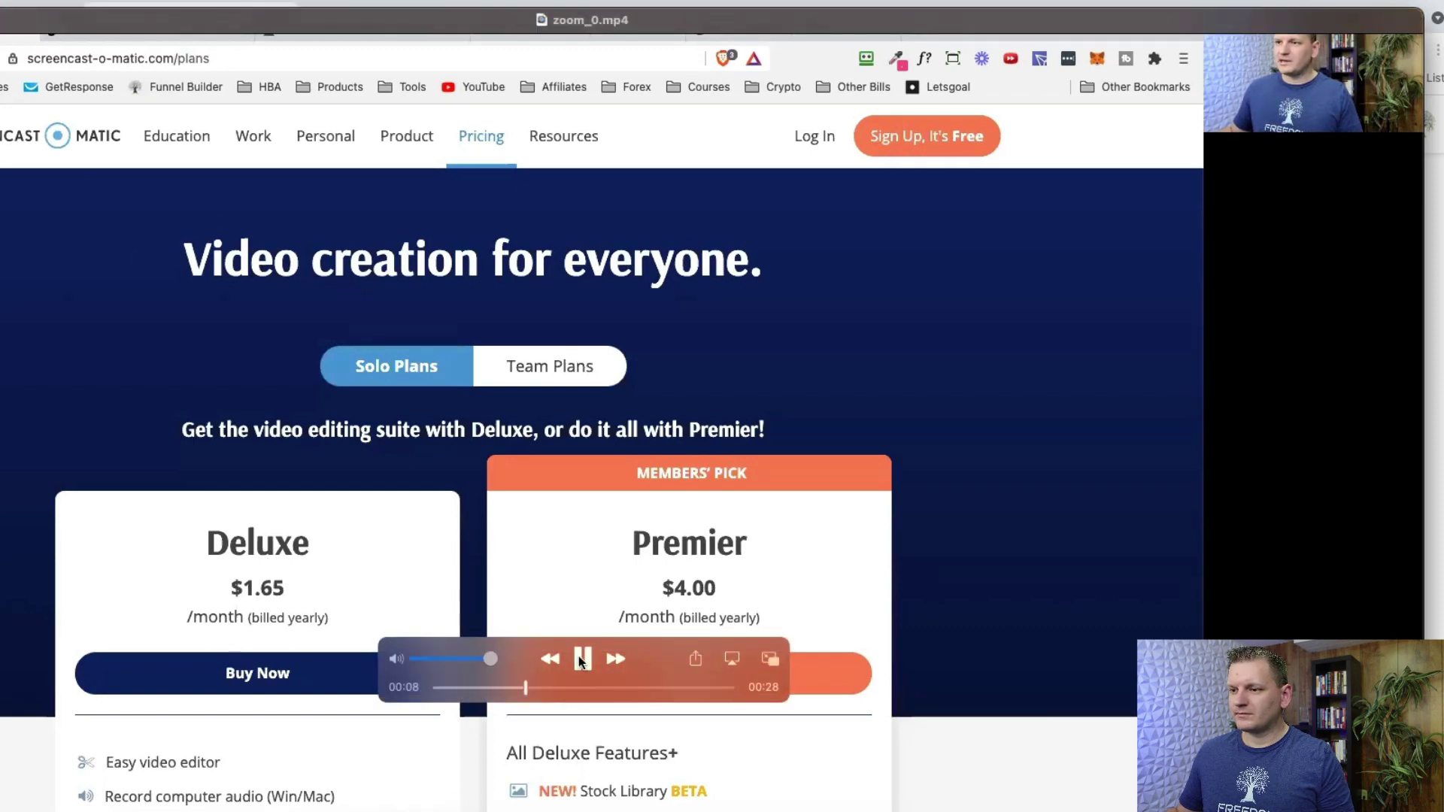
pyautogui.click(585, 659)
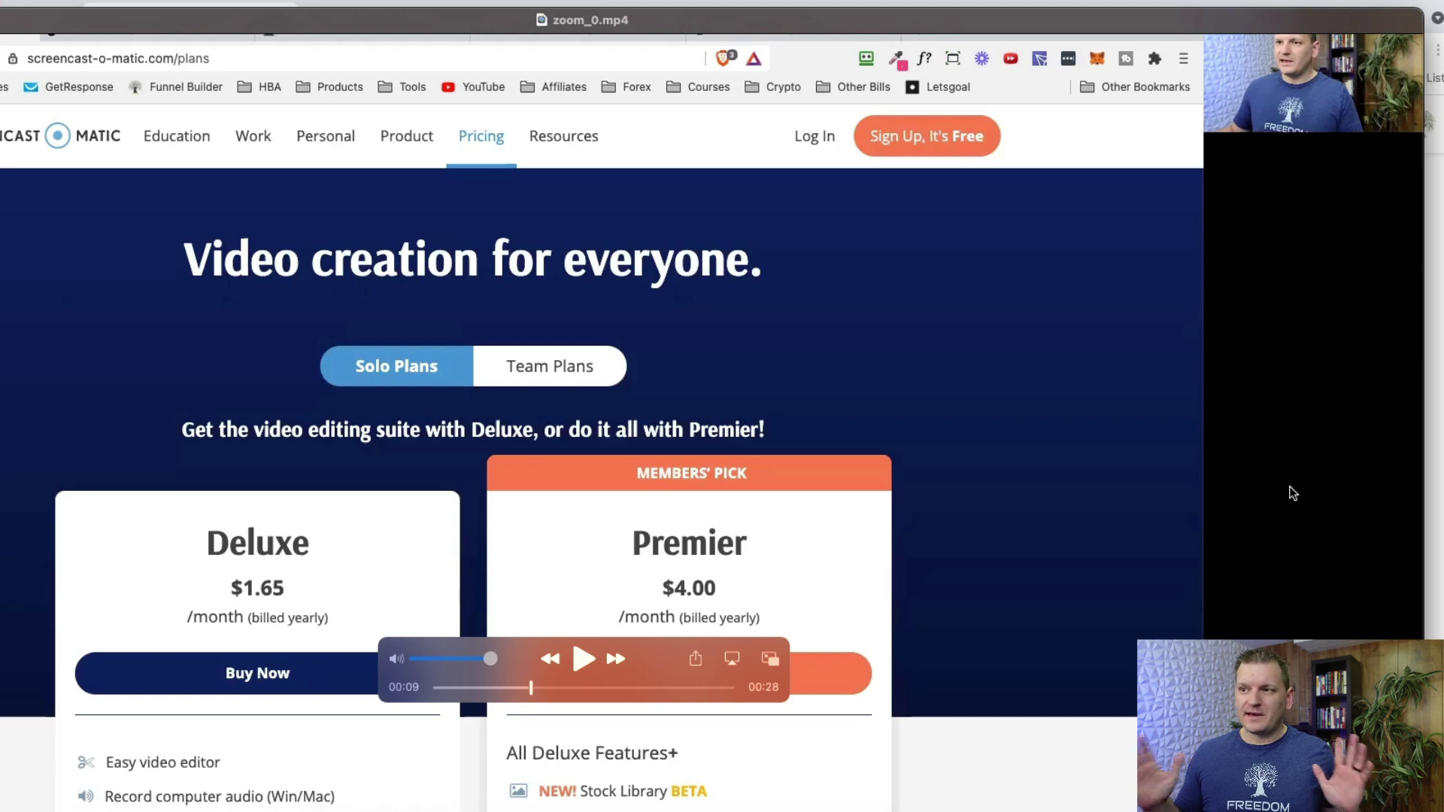
pyautogui.press('space')
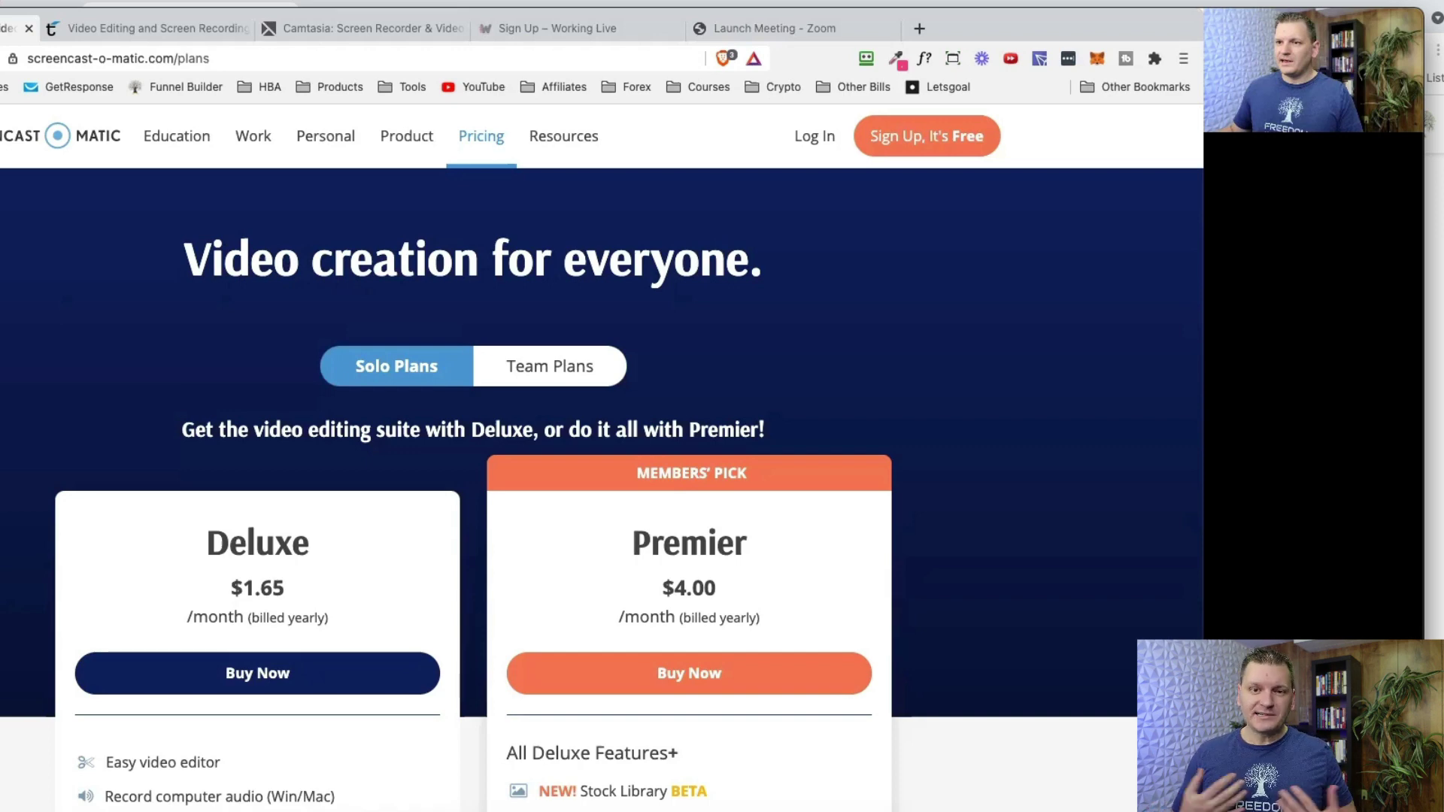
# Leave the recording's playback and open the uploaded Test Zoom Meeting video in the YouTube Studio video editor
pyautogui.moveTo(287, 277)
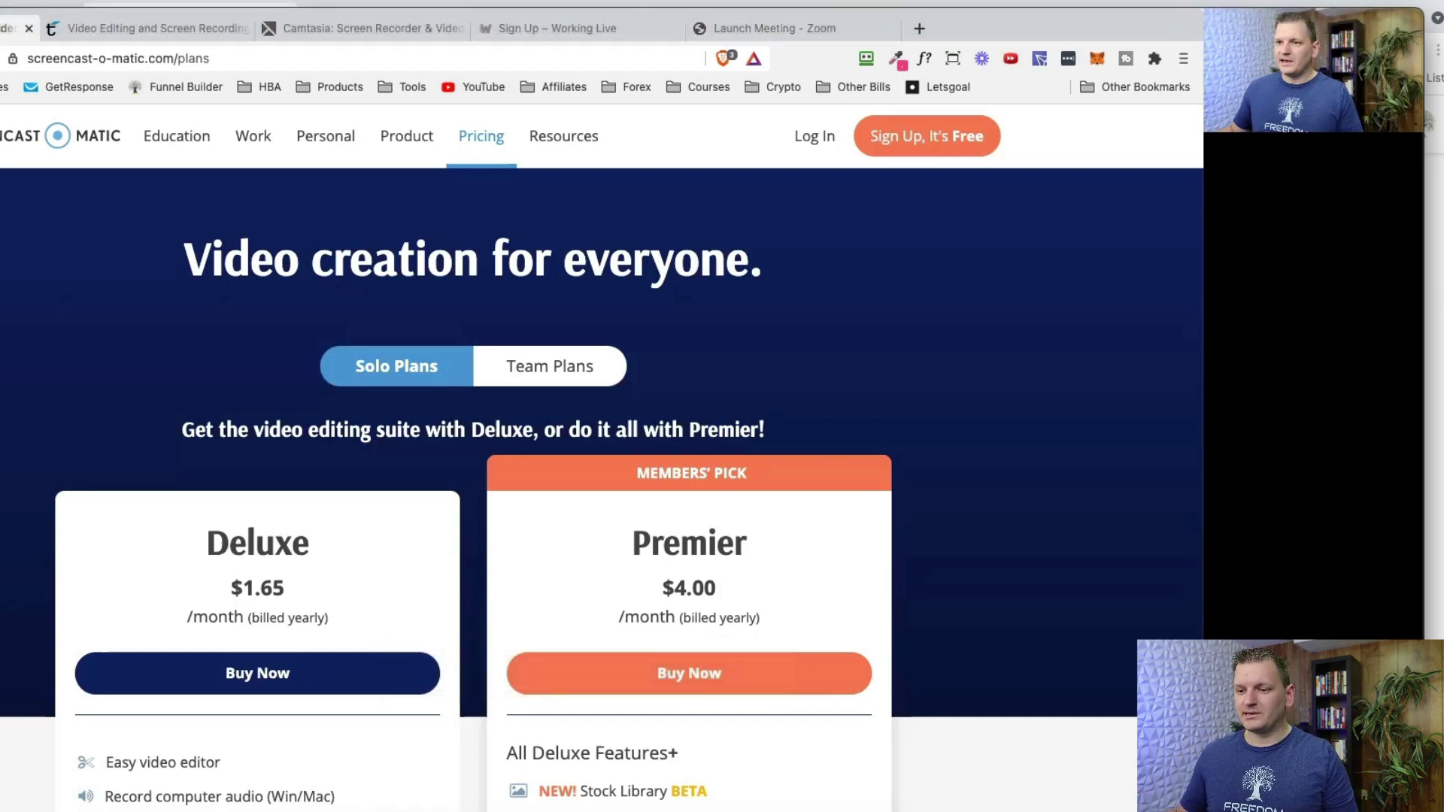
pyautogui.press('Escape')
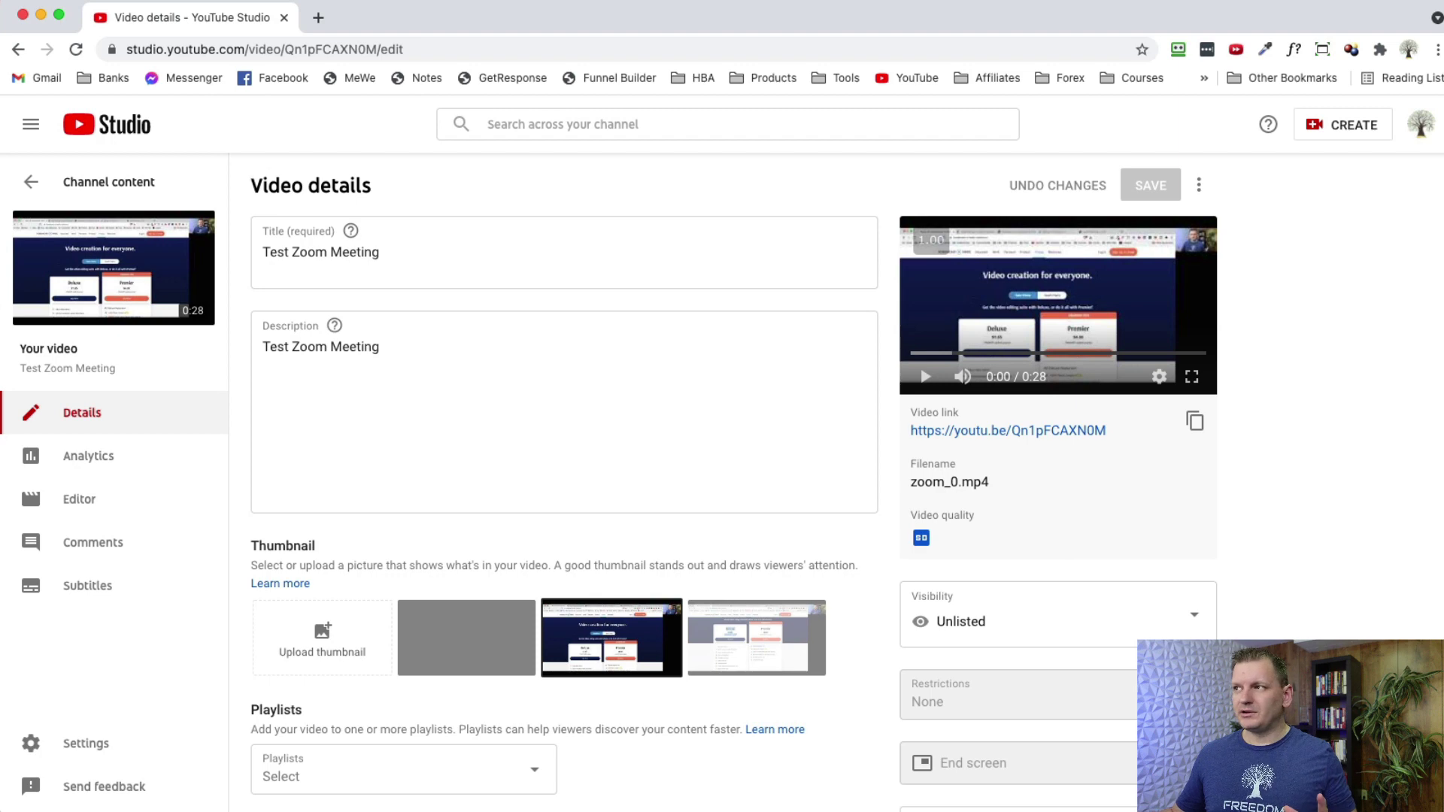
pyautogui.click(87, 502)
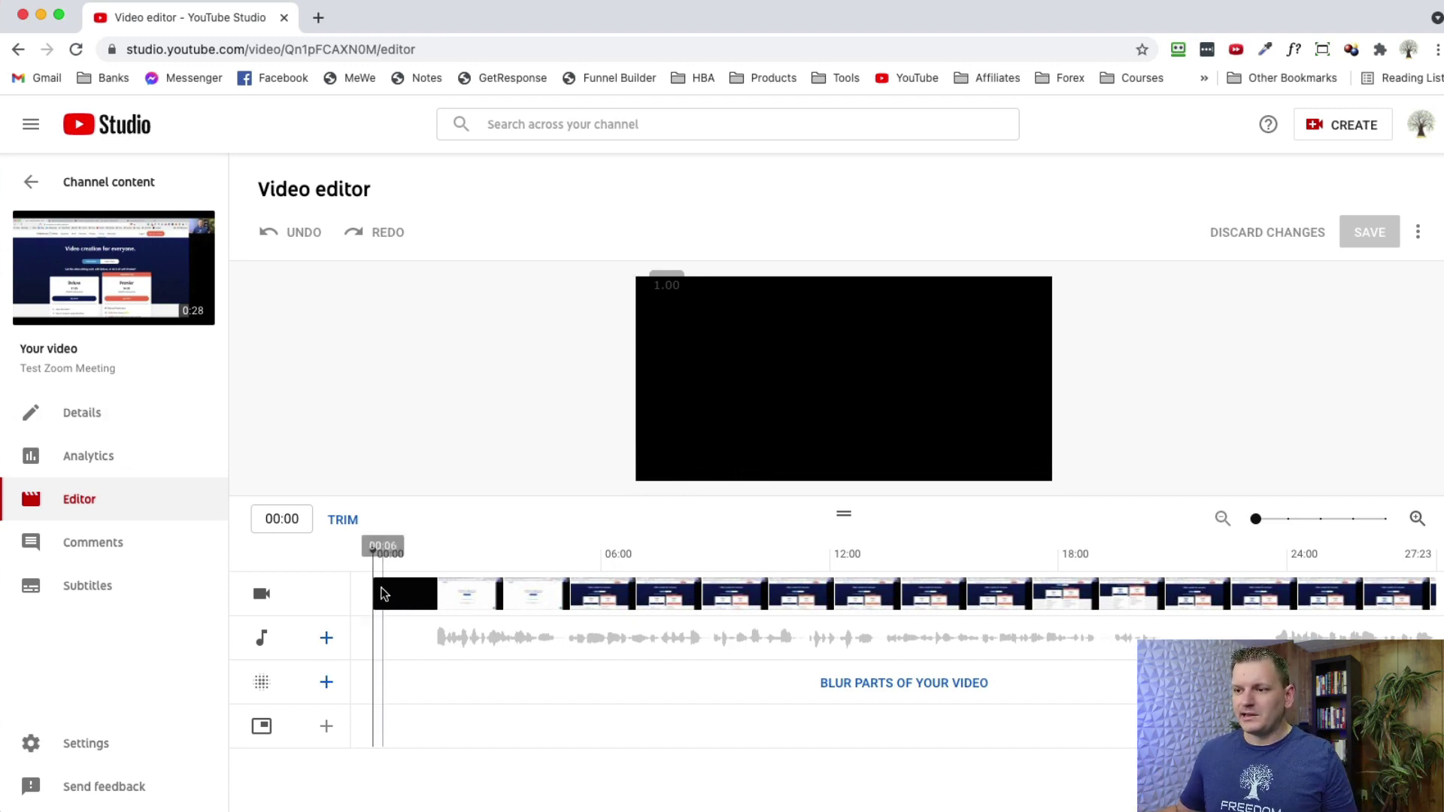
# Trim the black opening off the video up to 01:16 and play the first seconds from the new start
pyautogui.moveTo(371, 591); pyautogui.dragTo(435, 592)
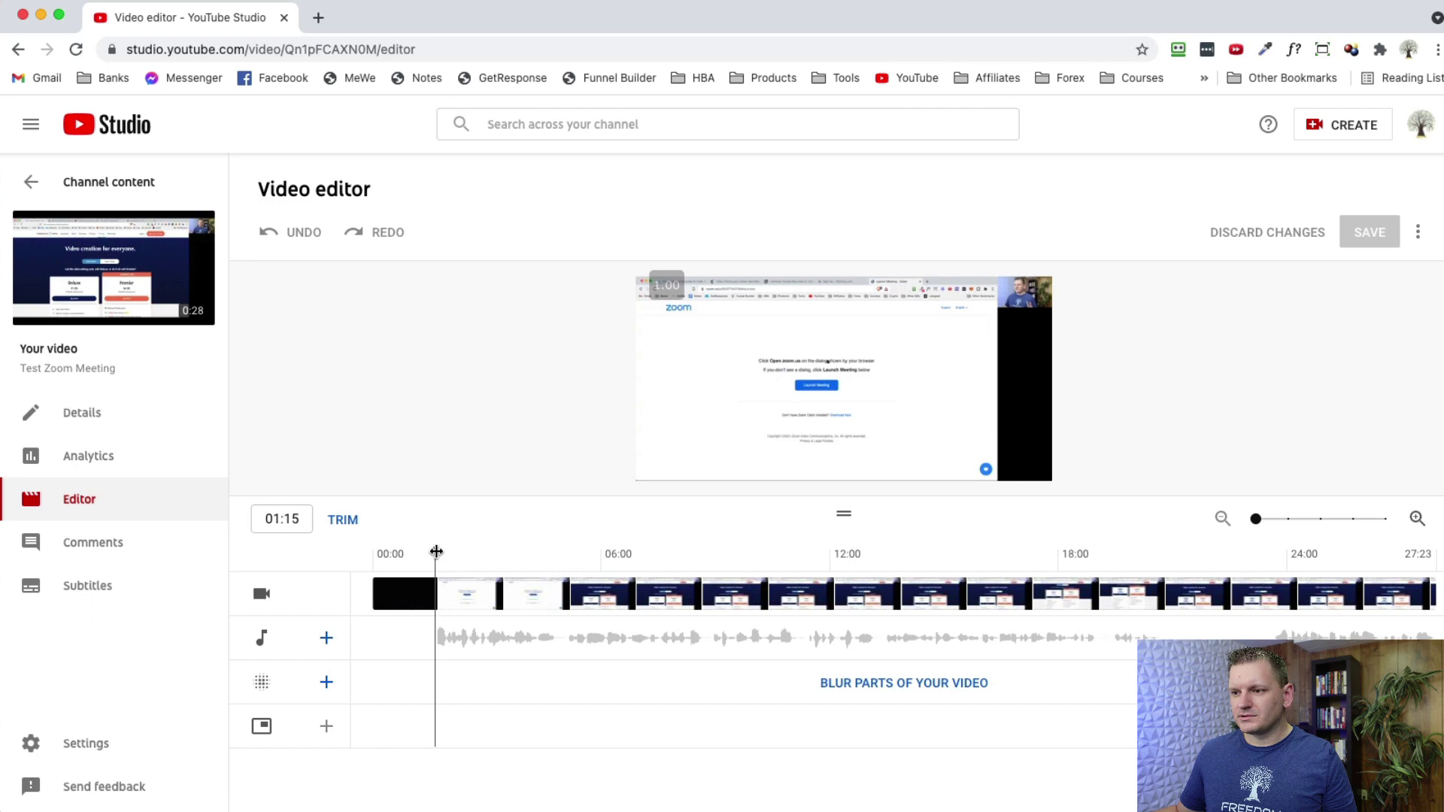
pyautogui.click(358, 521)
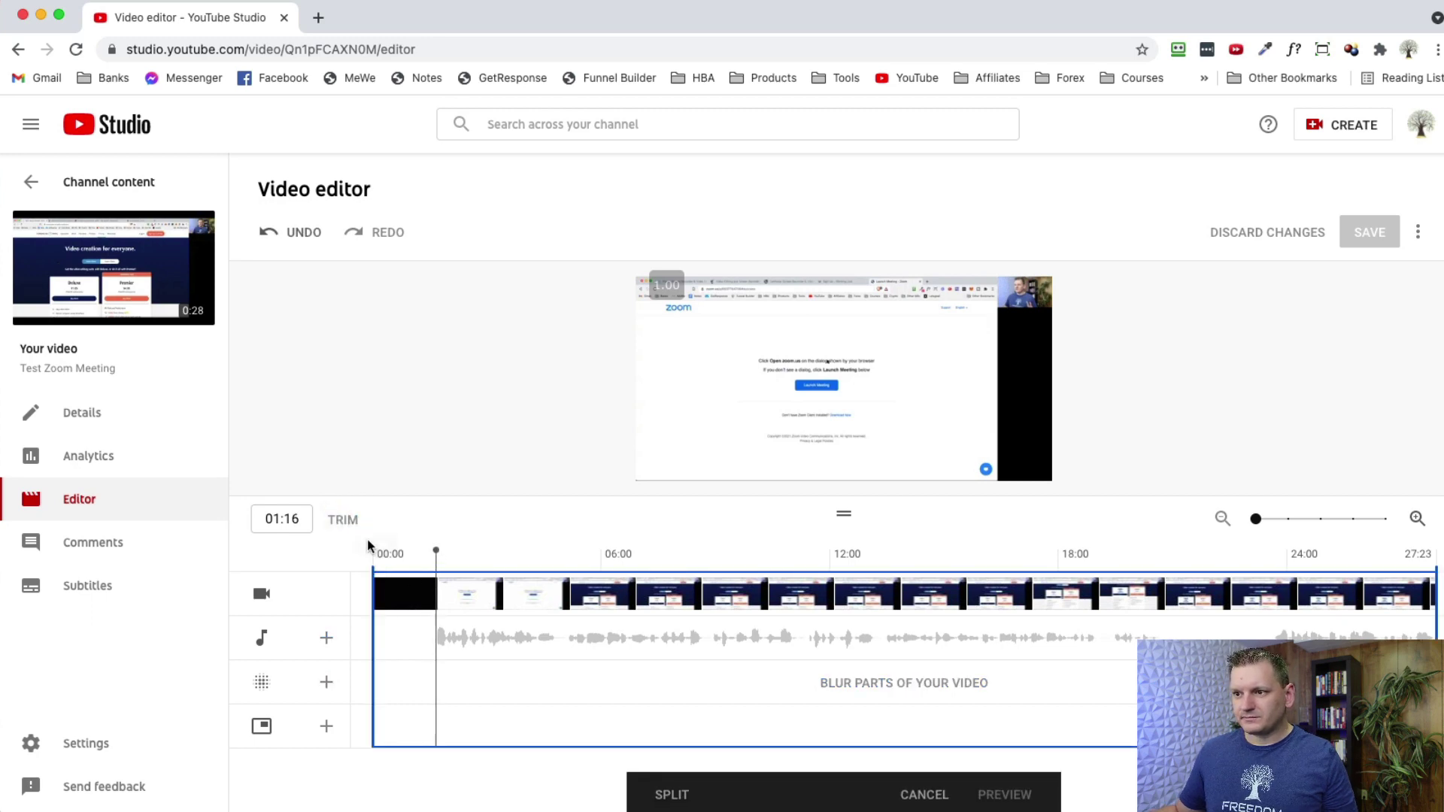
pyautogui.moveTo(375, 589); pyautogui.dragTo(436, 586)
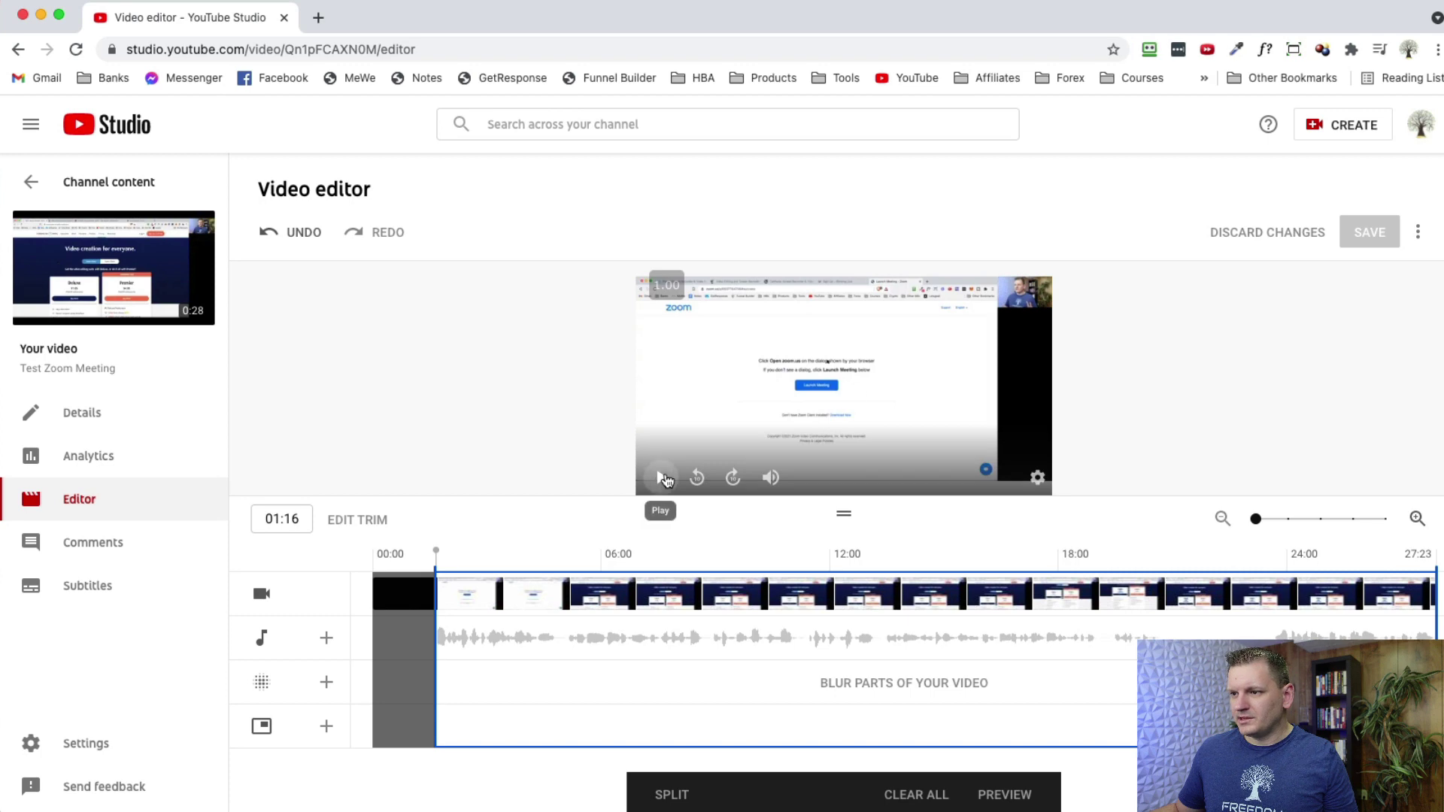
pyautogui.click(661, 478)
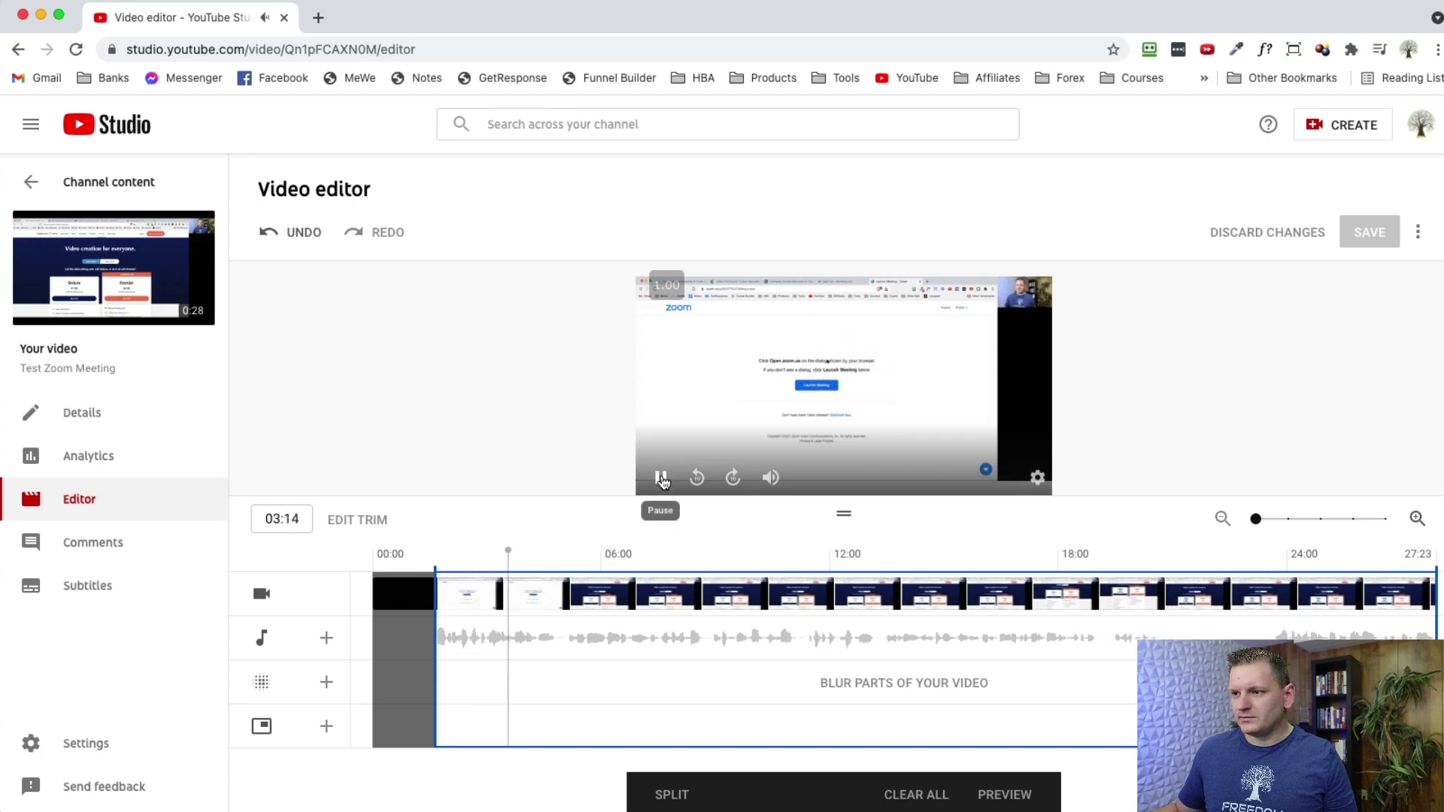
pyautogui.click(663, 481)
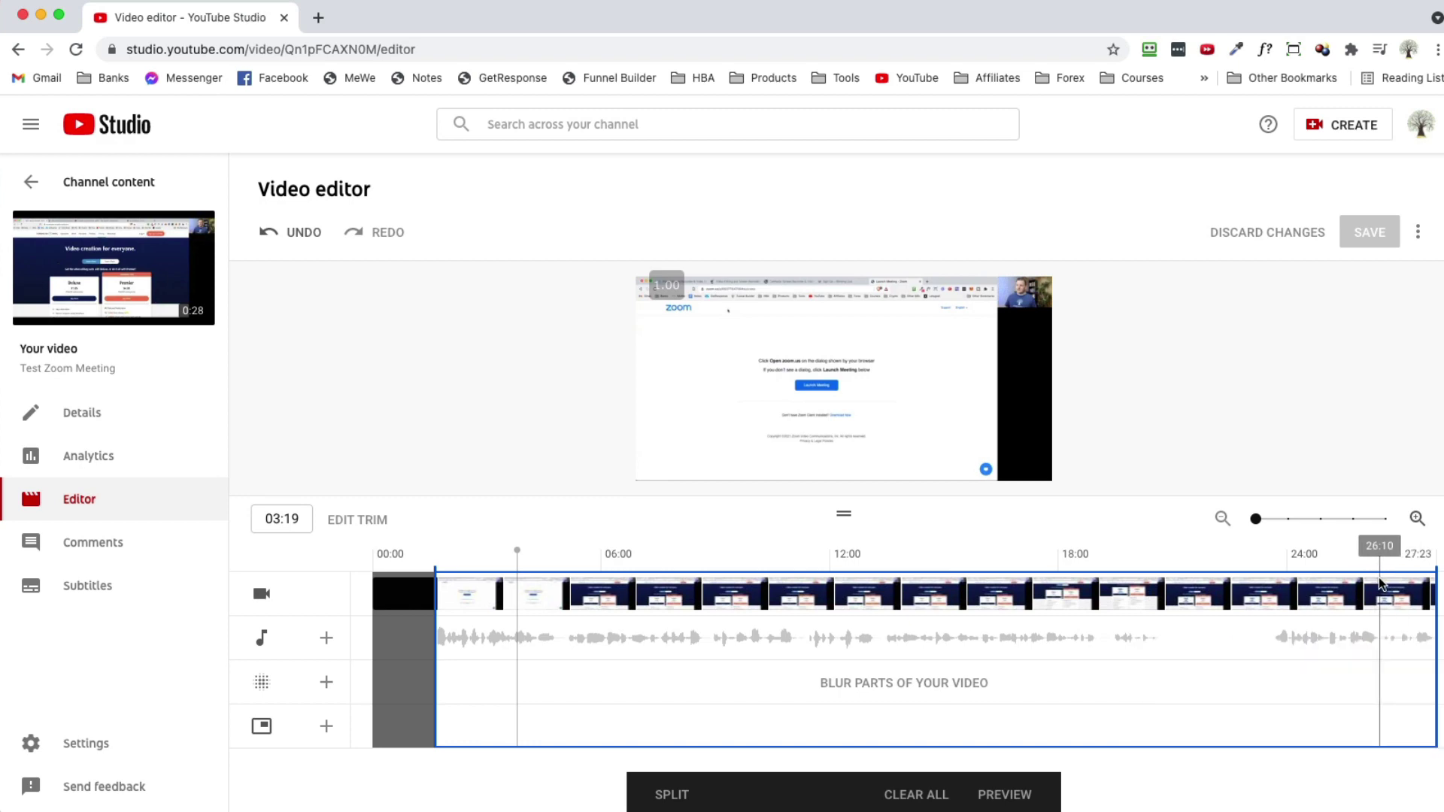
# Trim the end of the video back to 20:20 and preview the trimmed result
pyautogui.click(1299, 590)
pyautogui.moveTo(1288, 577); pyautogui.dragTo(1164, 580)
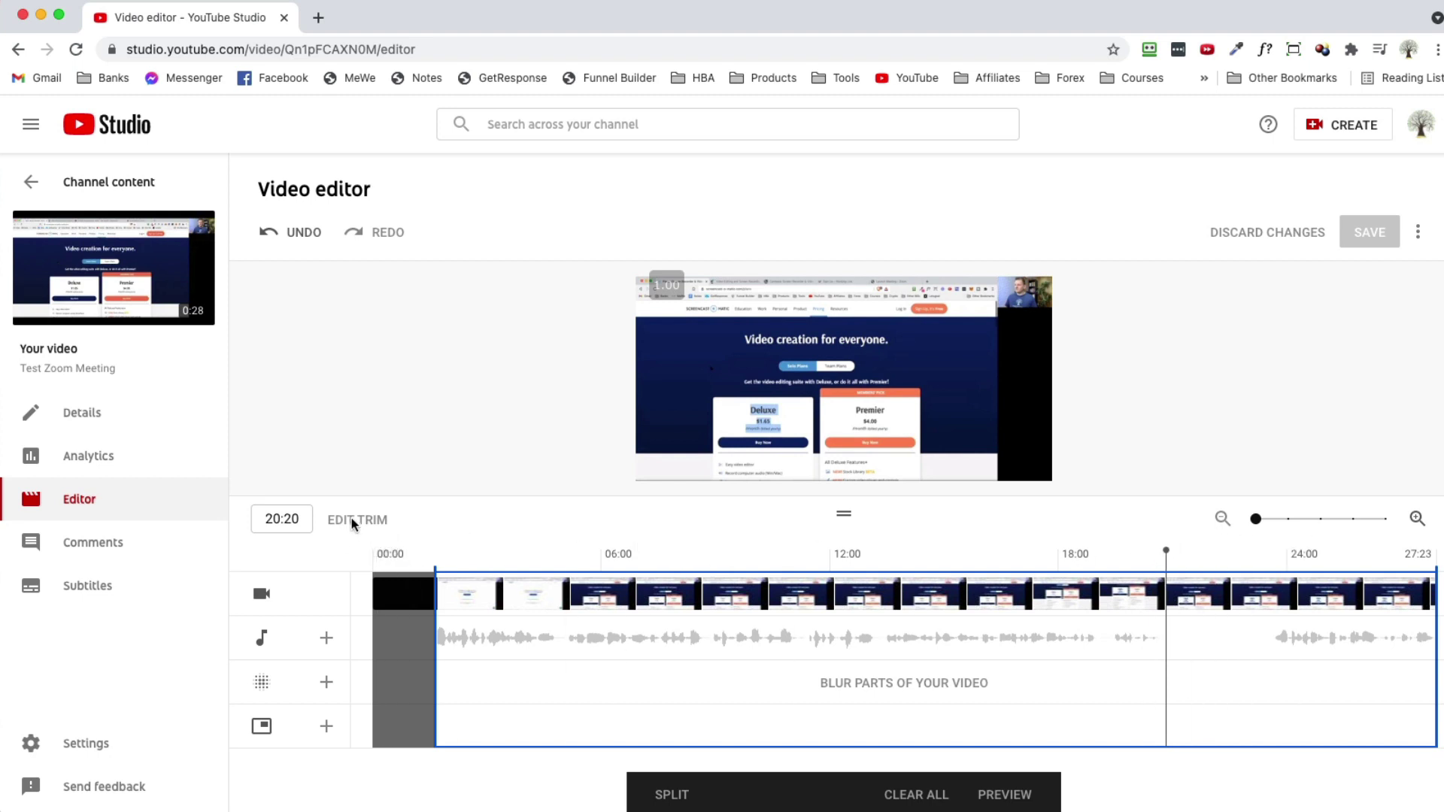
pyautogui.press('s')
pyautogui.moveTo(1426, 601); pyautogui.dragTo(1172, 604)
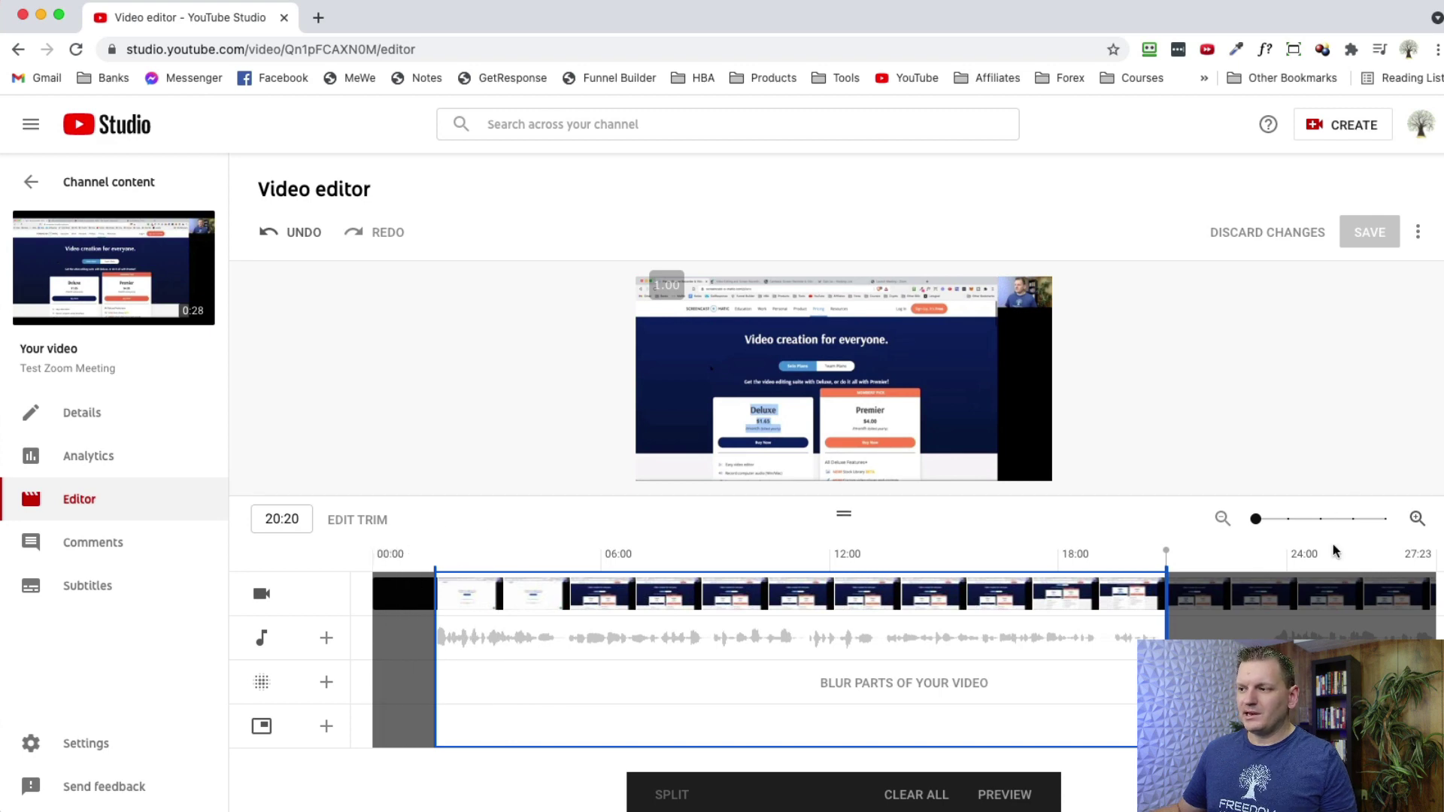
pyautogui.click(492, 548)
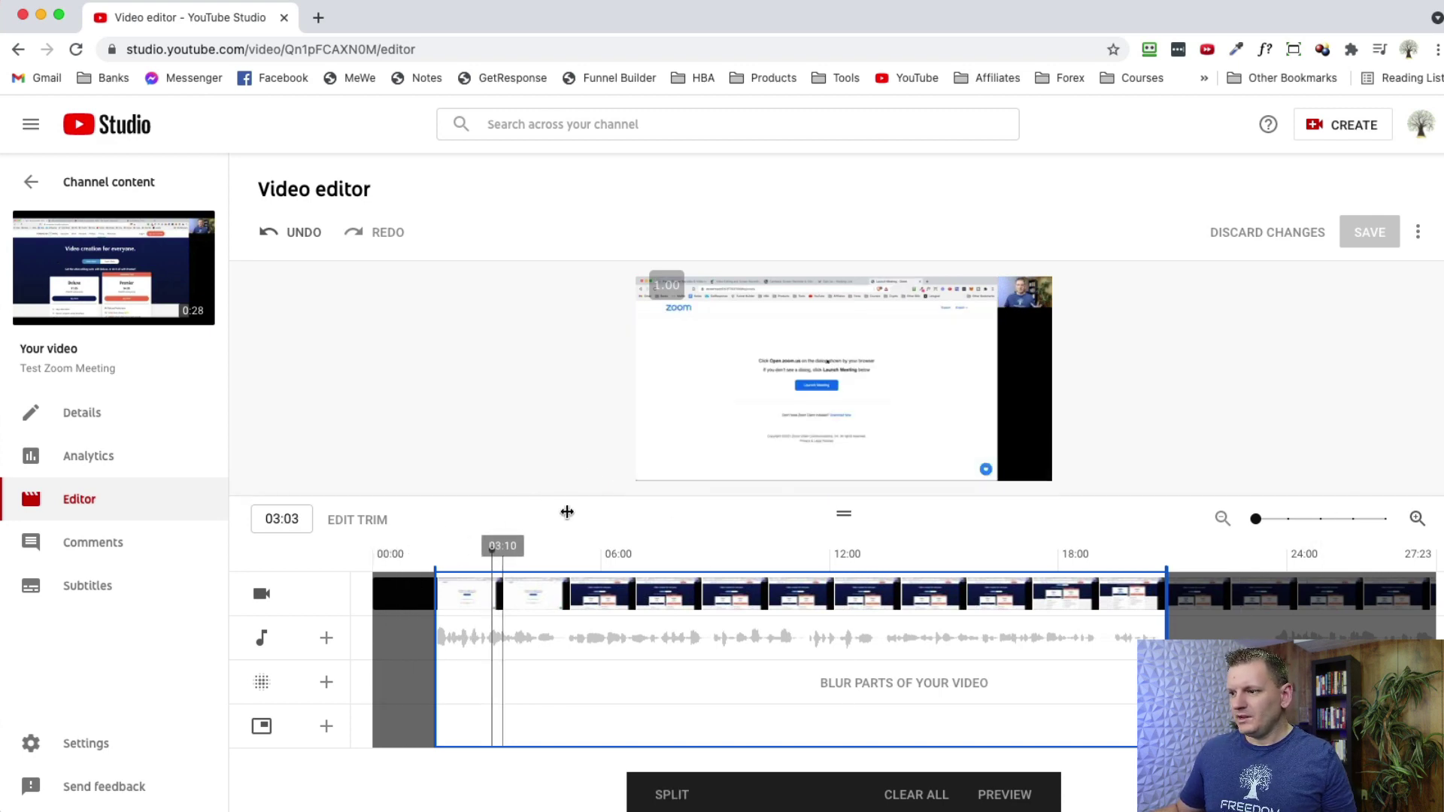
pyautogui.click(991, 791)
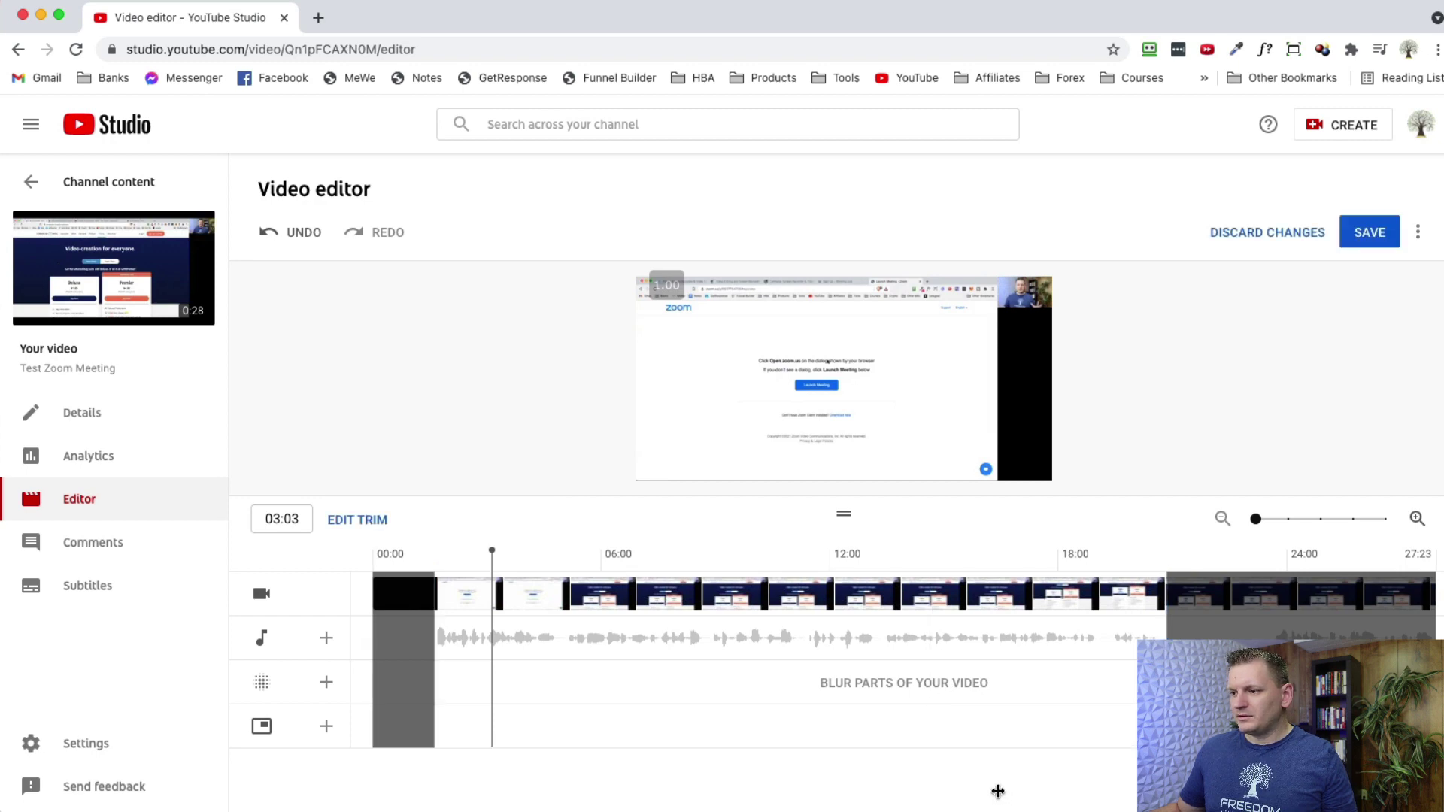
# Check playback across the trimmed start and end of the video, and save the edits with confirmation
pyautogui.moveTo(416, 557); pyautogui.dragTo(434, 564)
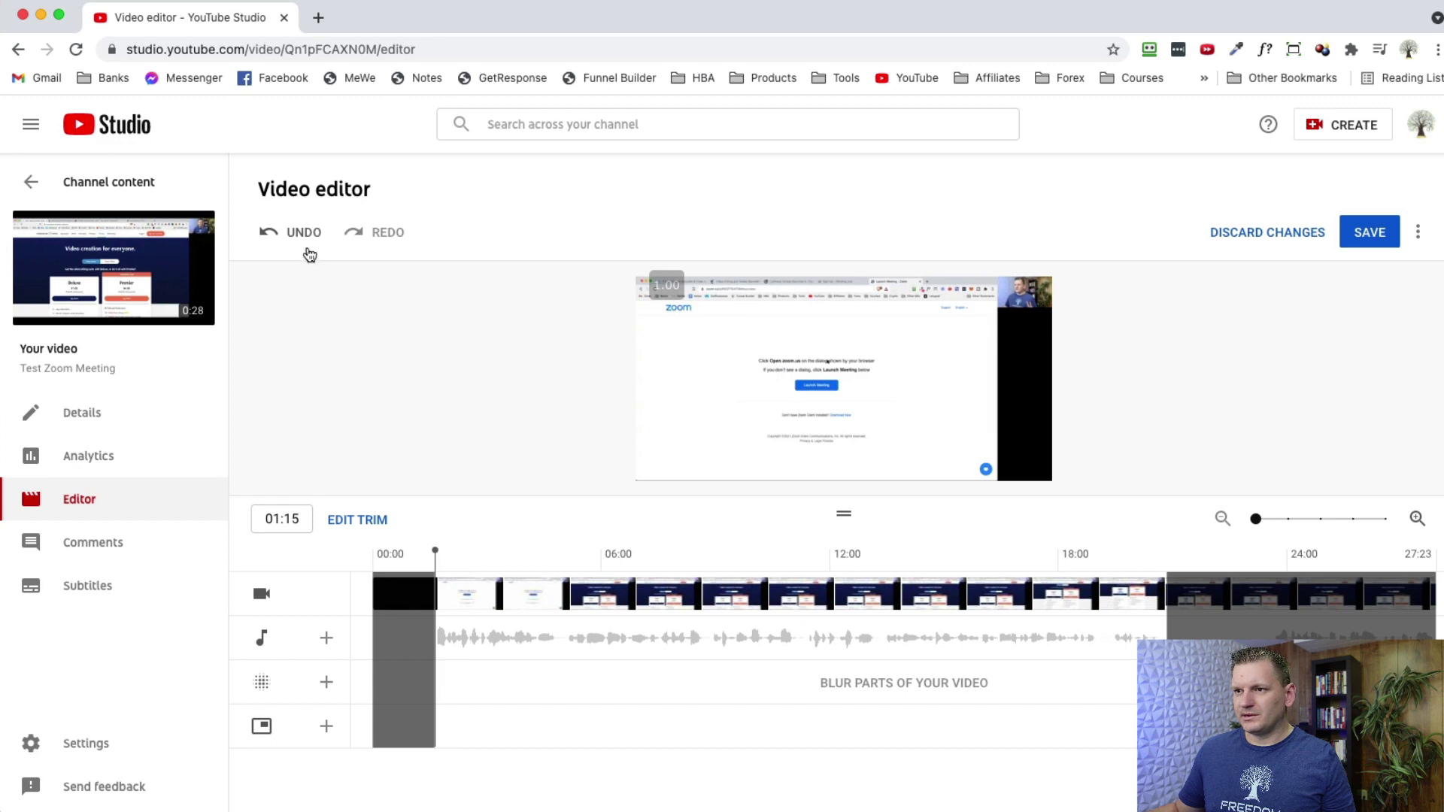
pyautogui.click(395, 560)
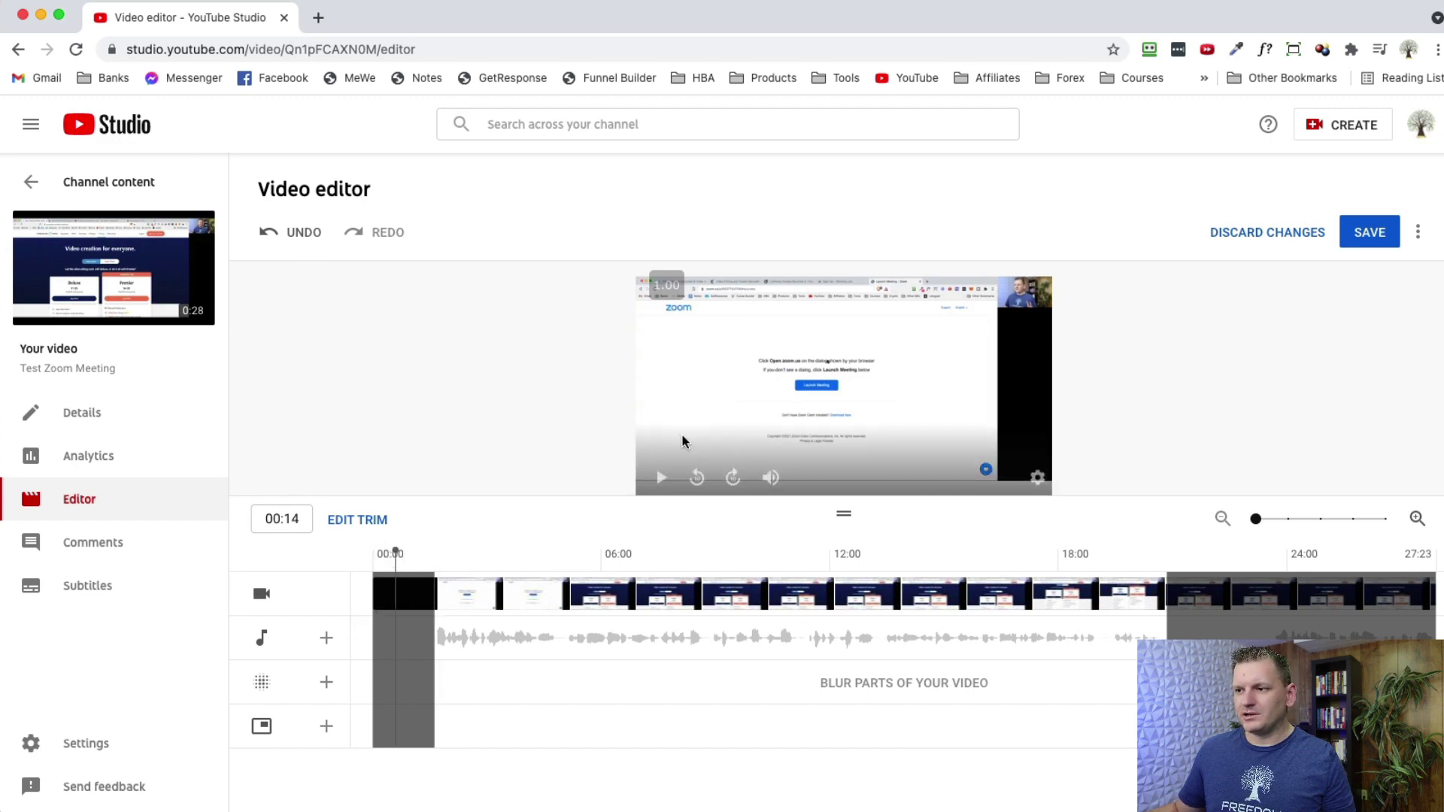
pyautogui.click(664, 479)
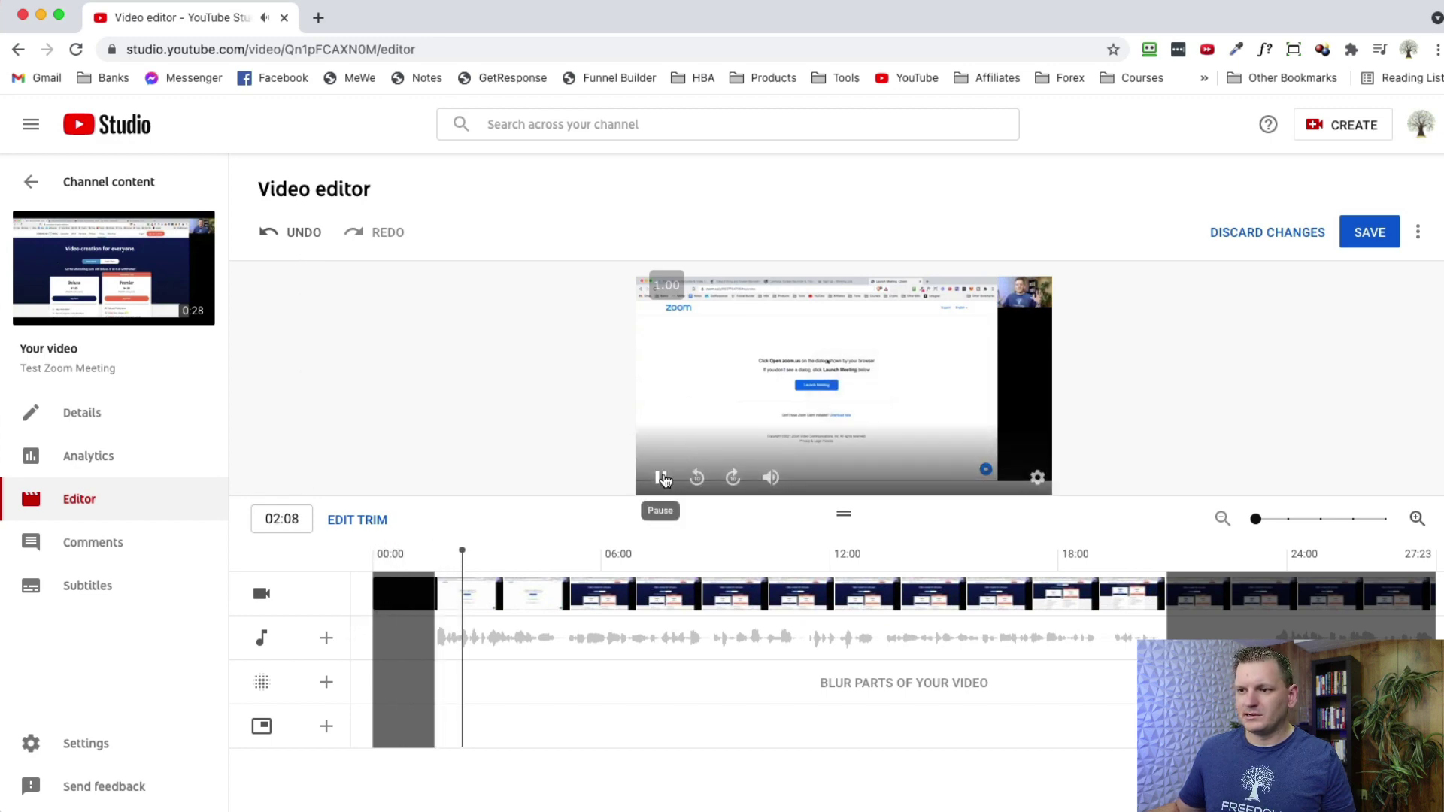
pyautogui.click(1130, 572)
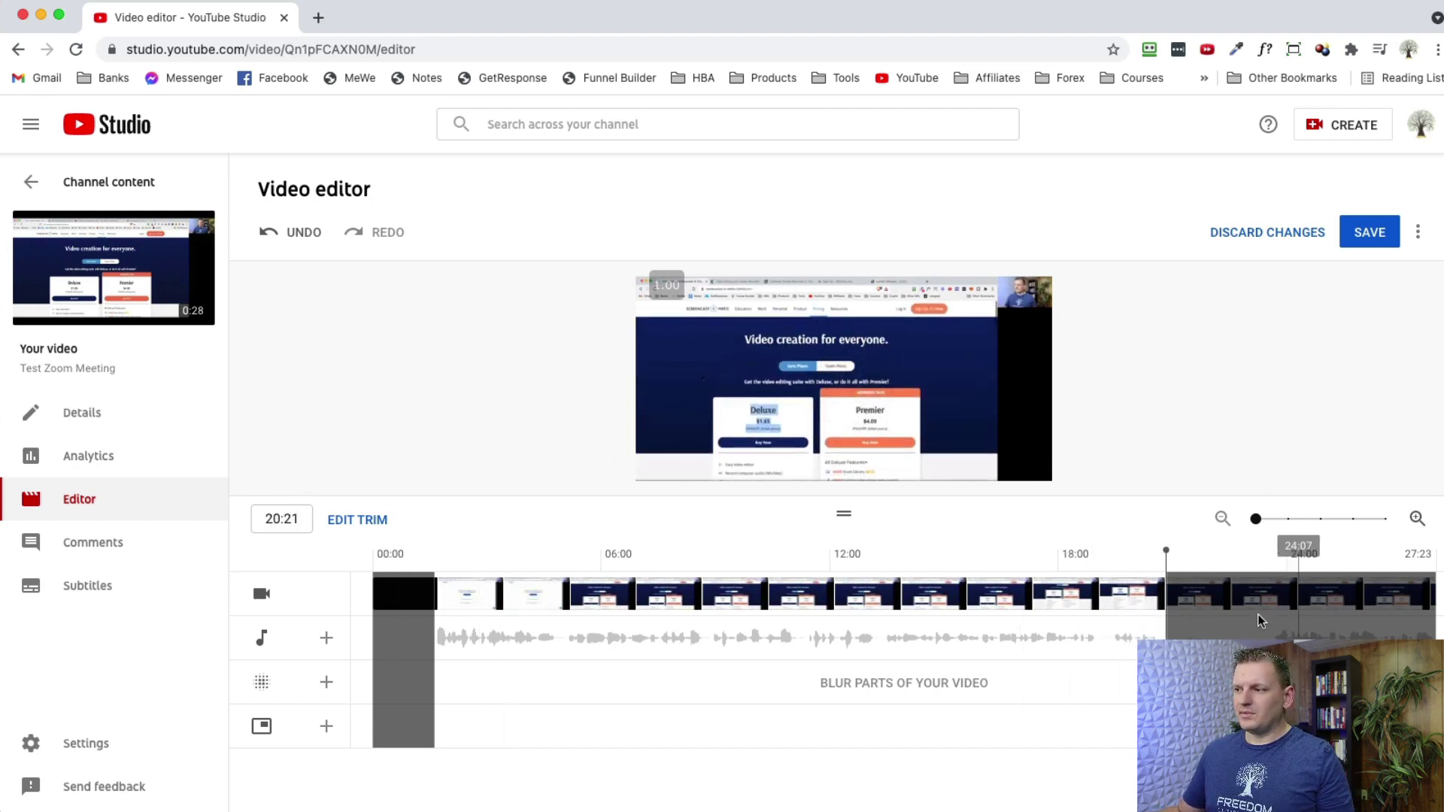
pyautogui.click(1369, 233)
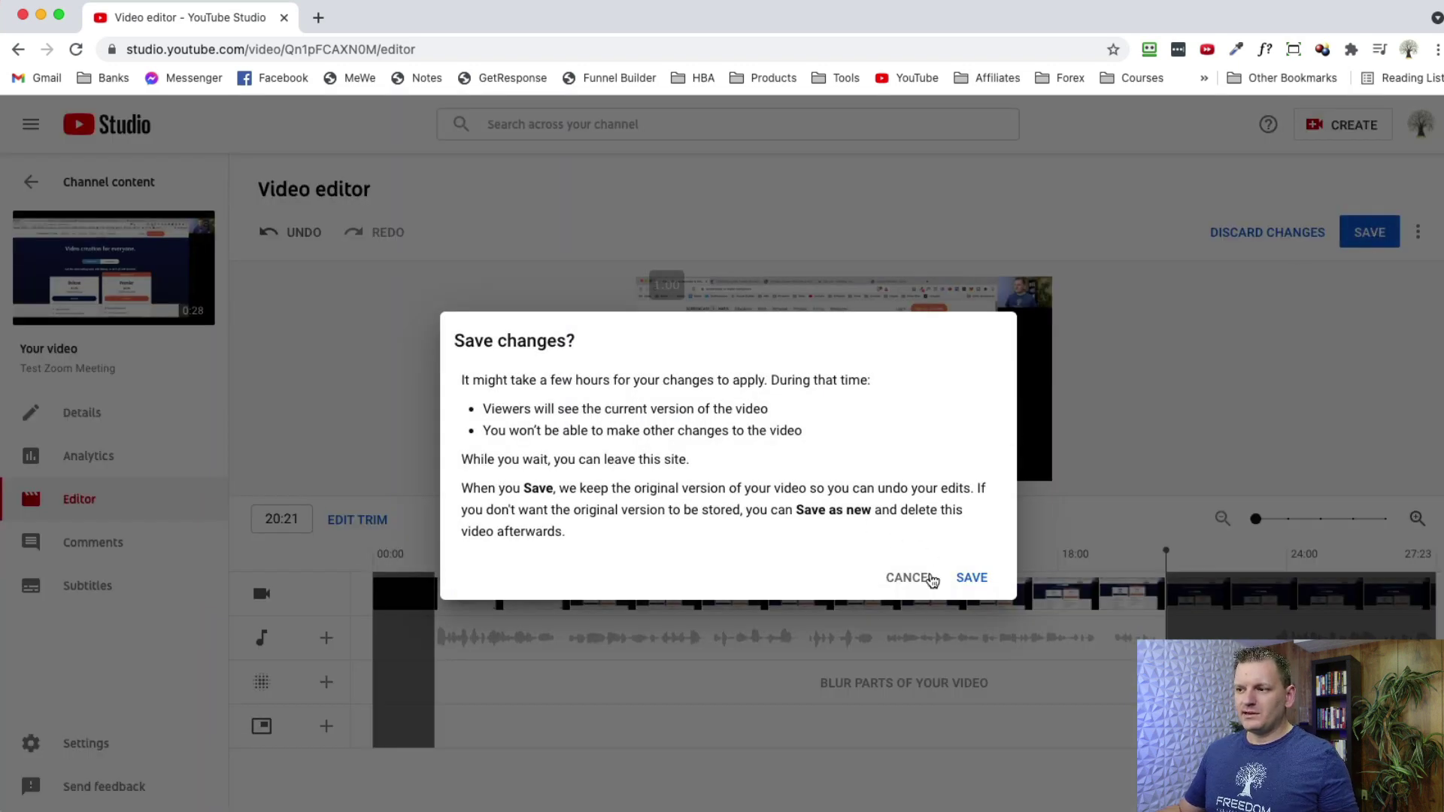
pyautogui.click(969, 579)
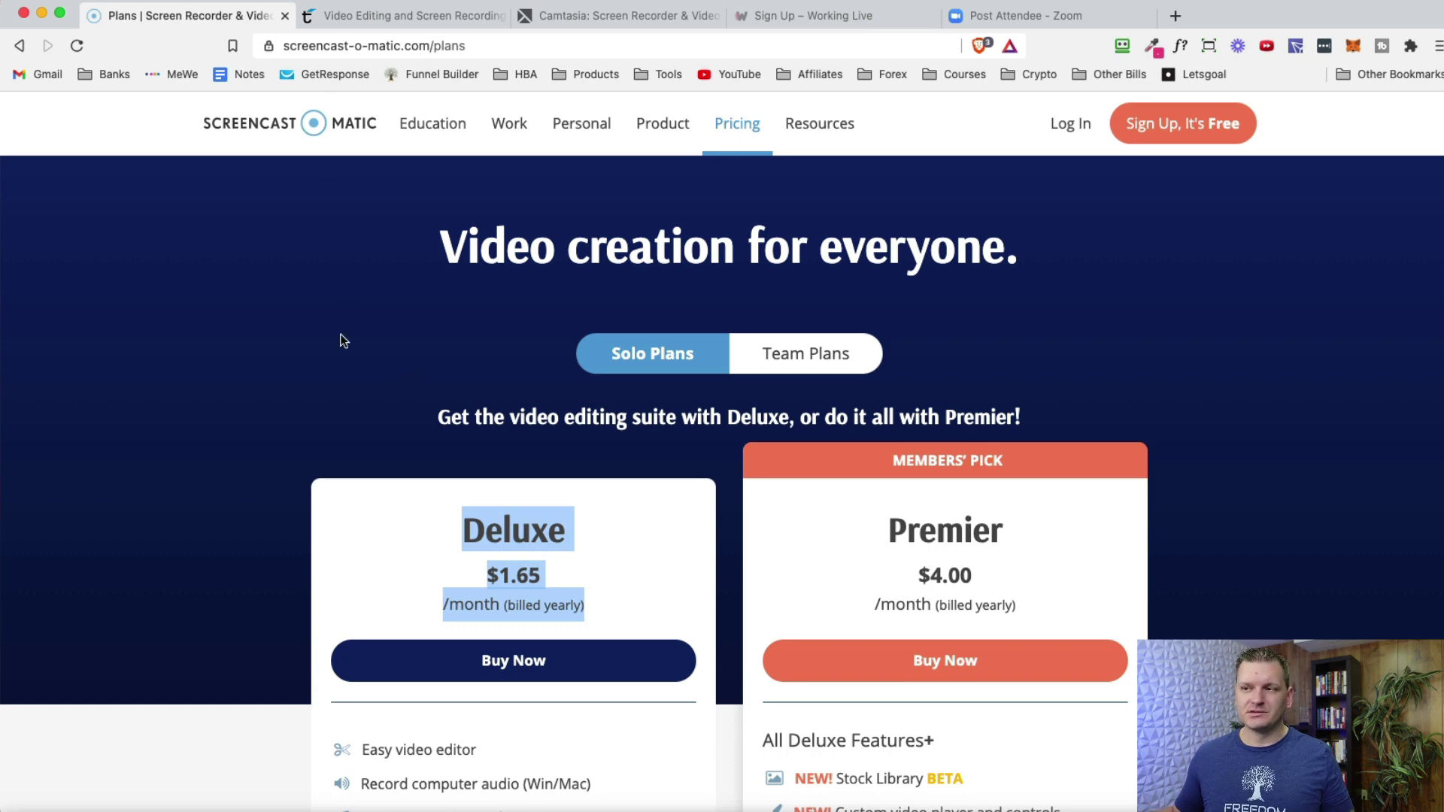
# Switch to the browser with the tool comparison and revisit the Screencast-O-Matic plans, the ScreenFlow page and the Zoom page
pyautogui.click(484, 243)
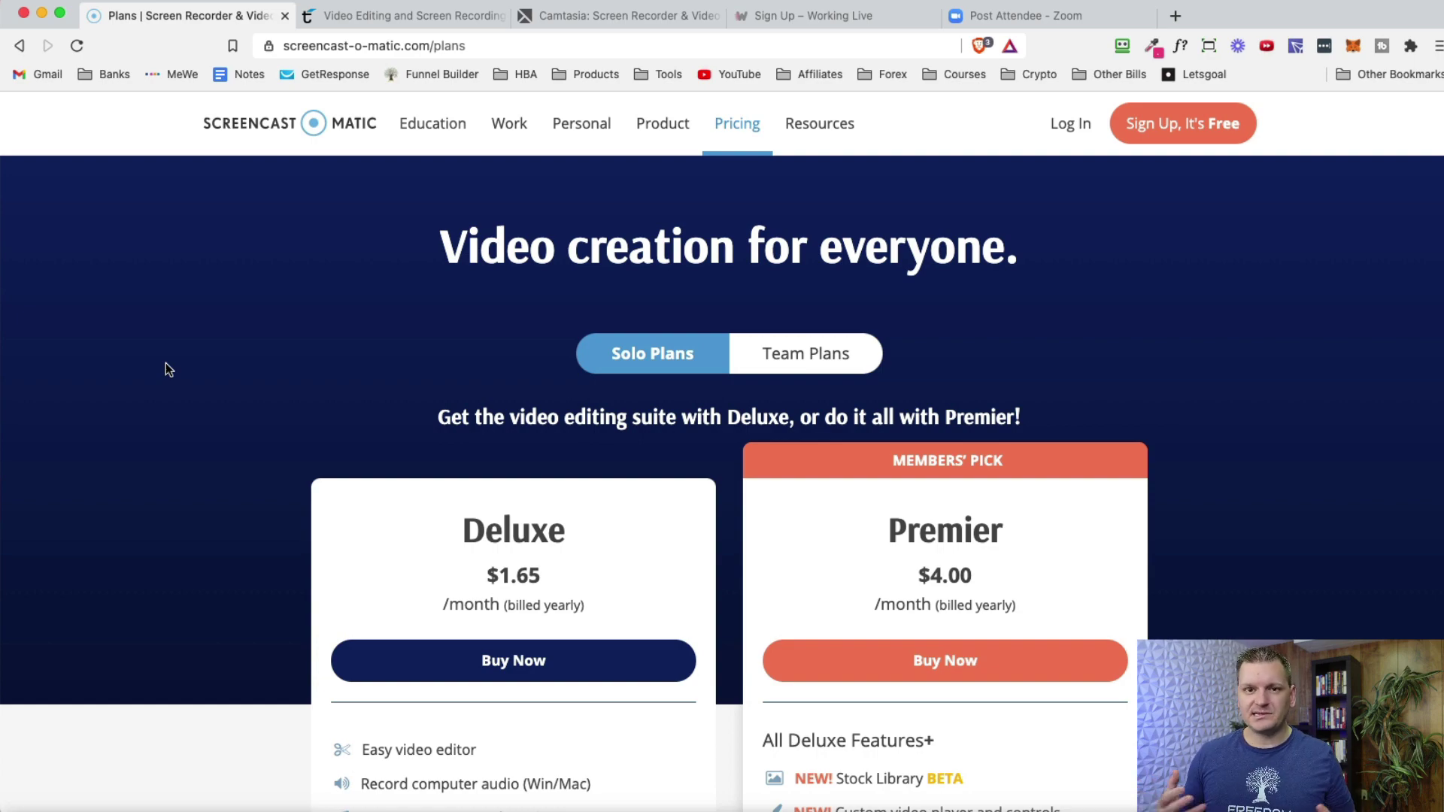
pyautogui.scroll(-4, 161, 406)
pyautogui.scroll(2, 278, 508)
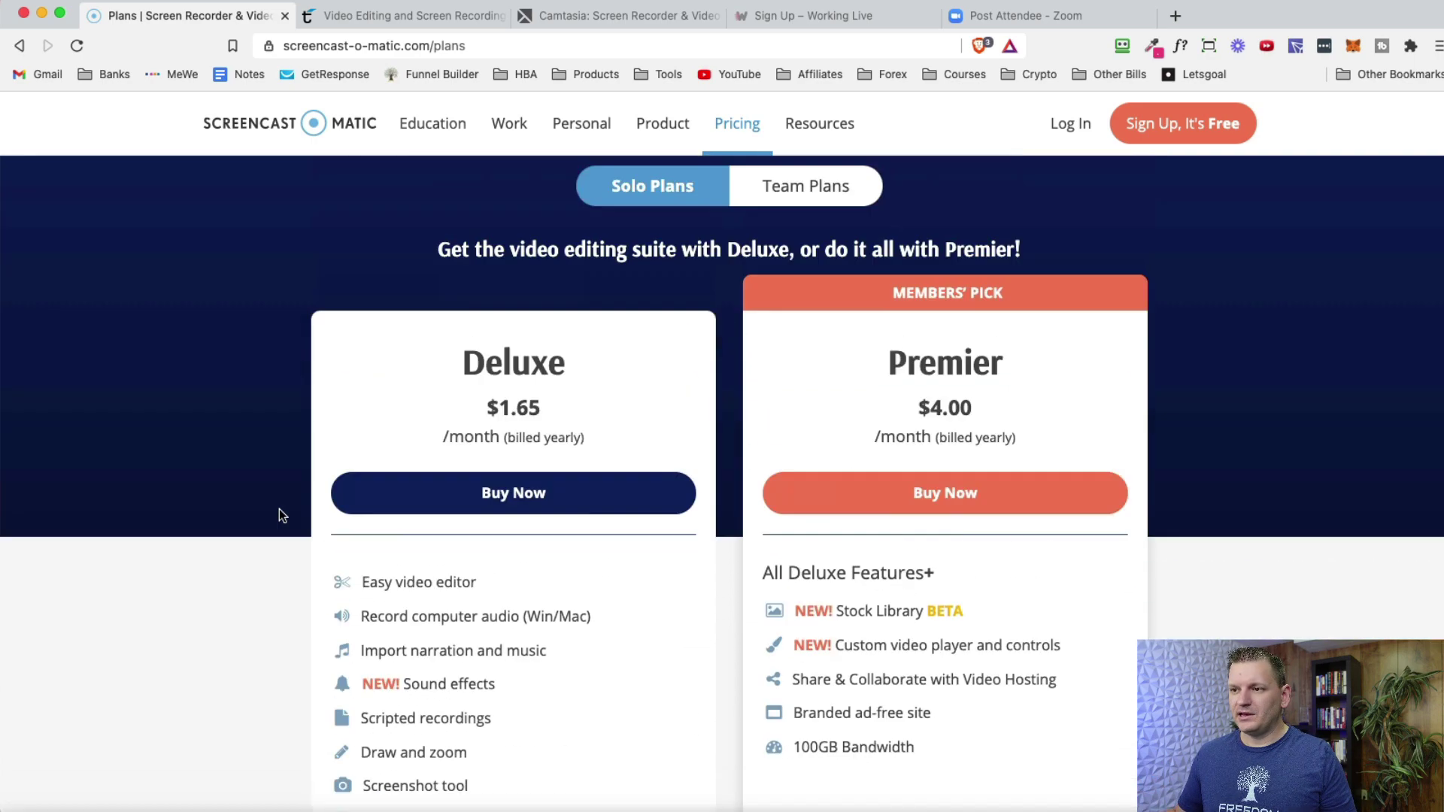
pyautogui.scroll(2, 278, 508)
pyautogui.click(403, 15)
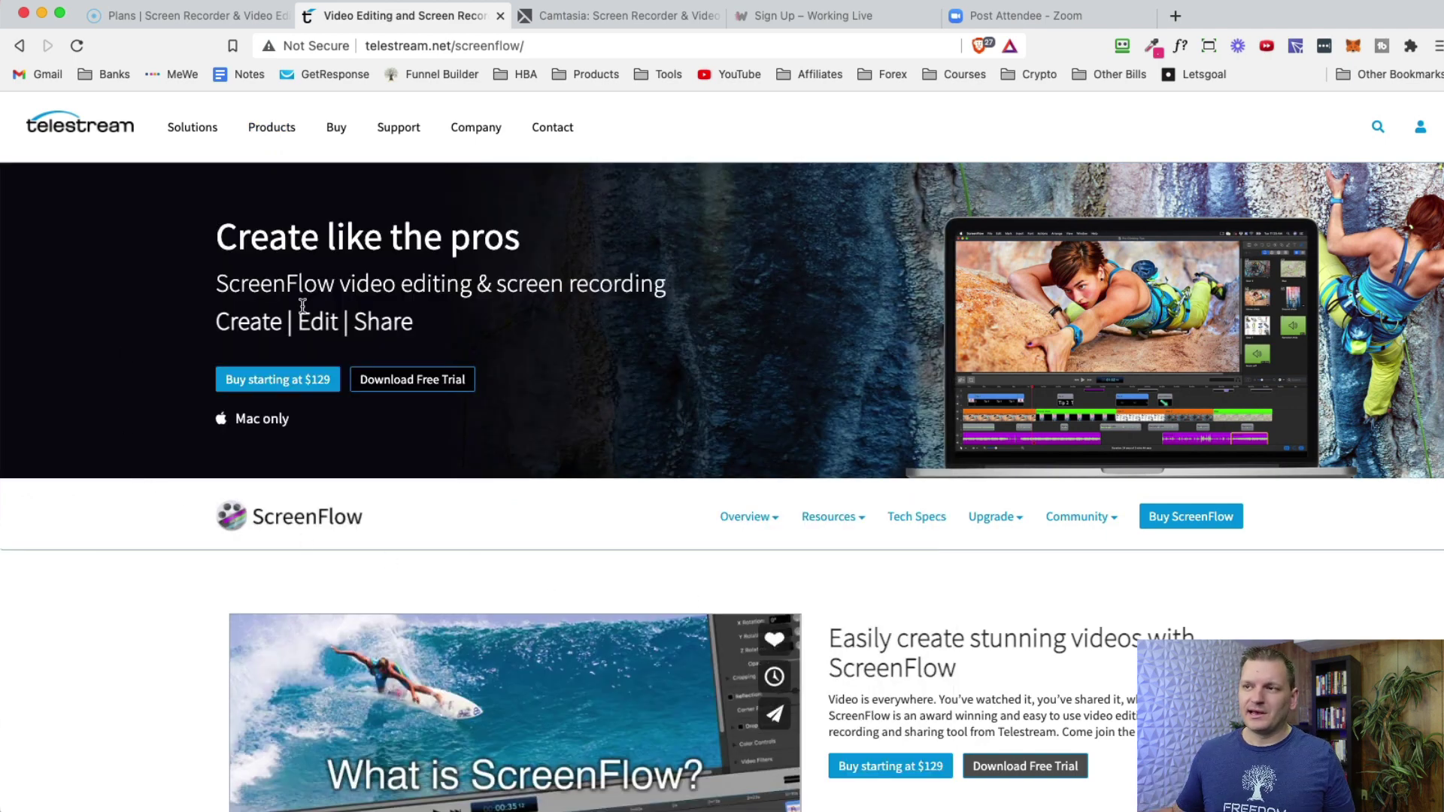
pyautogui.click(982, 18)
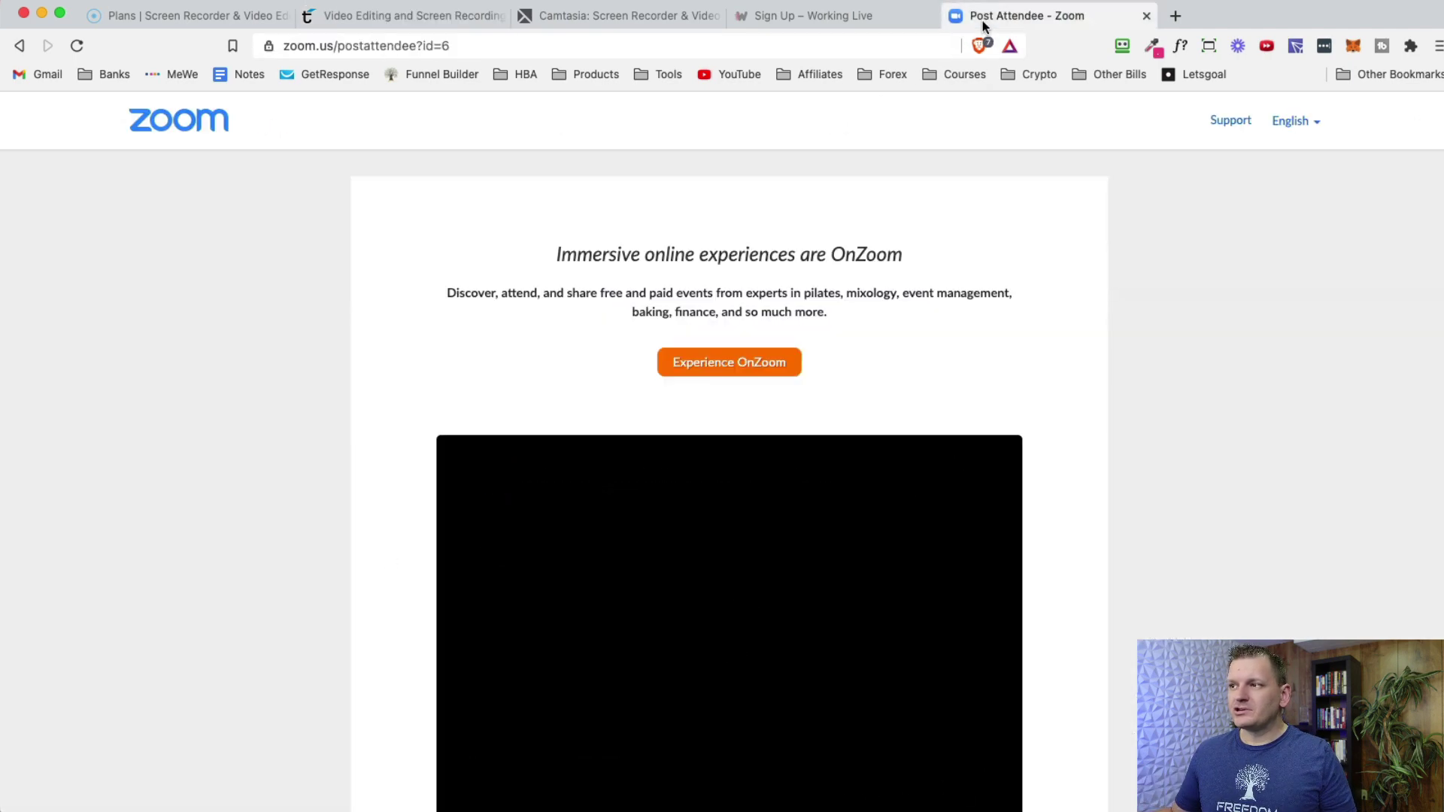